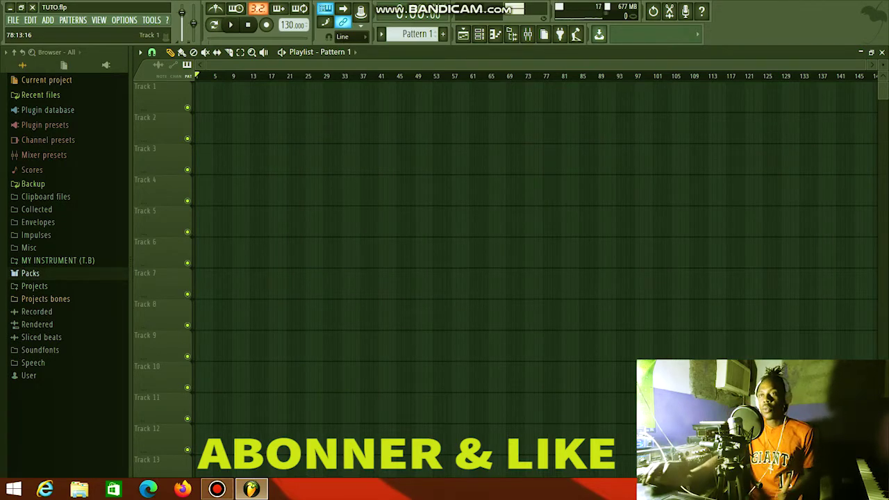
- Select only the reFX Nexus channel in the channel rack and open its piano roll
click(479, 34)
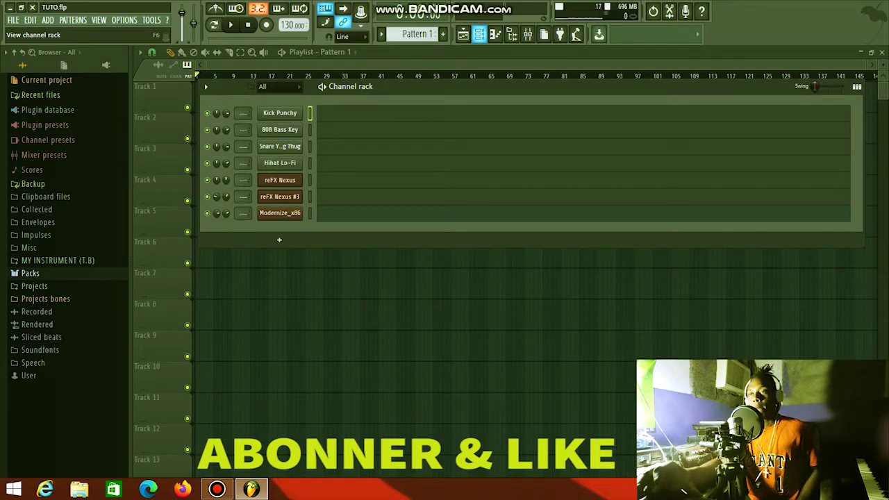
double_click(310, 113)
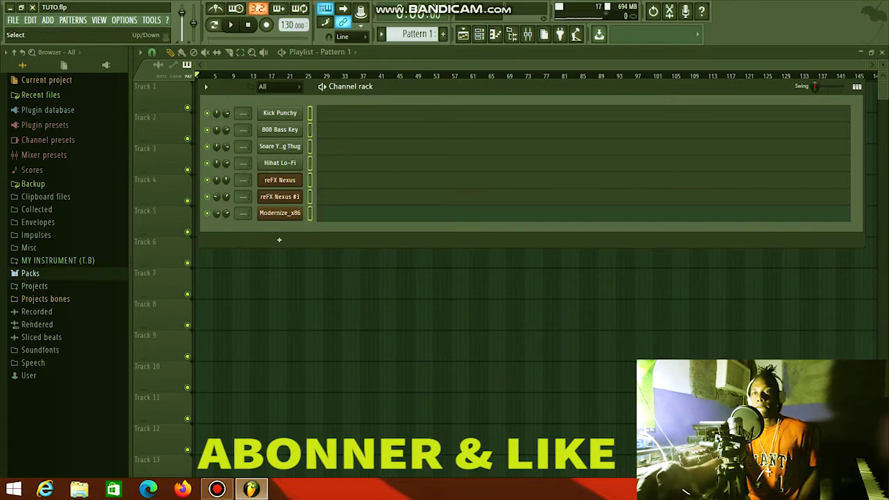
click(310, 146)
key(Down)
click(310, 112)
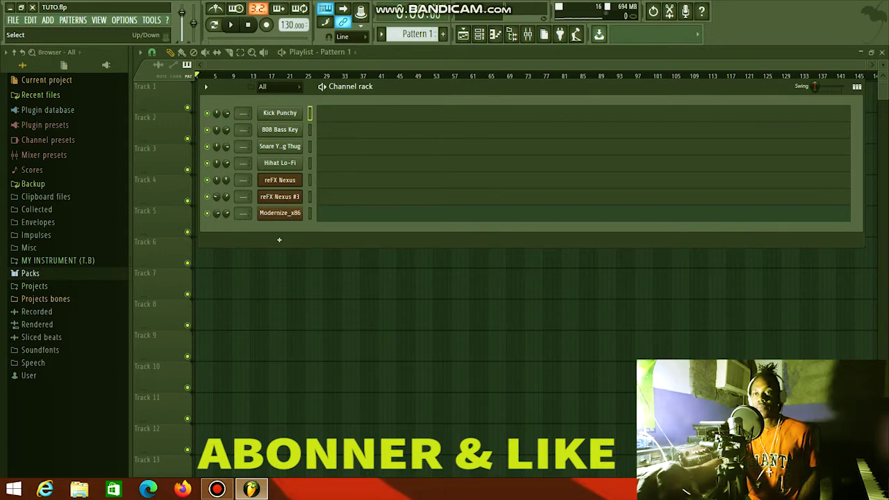
key(Down)
key(Down)
key(Down)
key(Down)
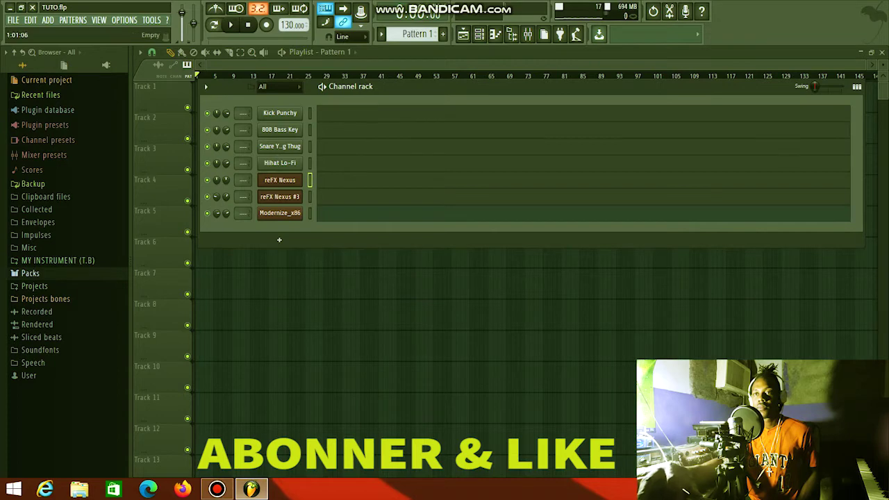
key(F7)
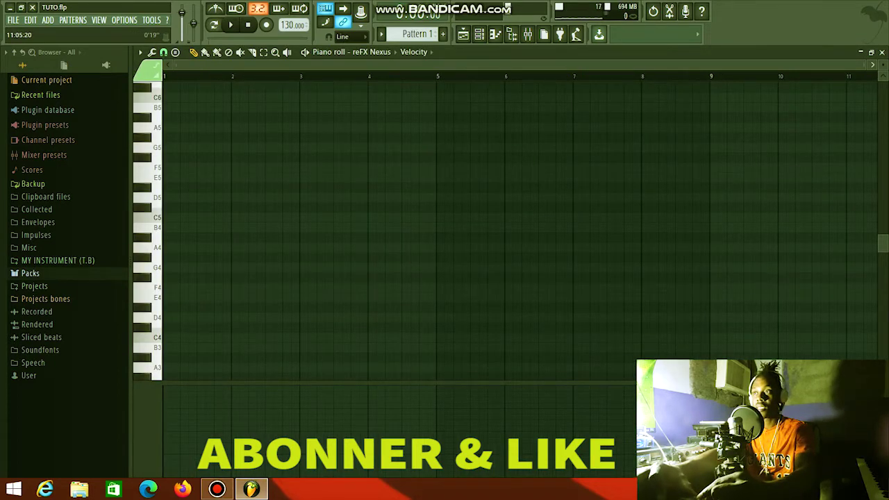
- Build a one-bar F4, A4 and C5 chord at the start of bar 1 and play it back
drag(867, 65, 782, 64)
key(Page_Down)
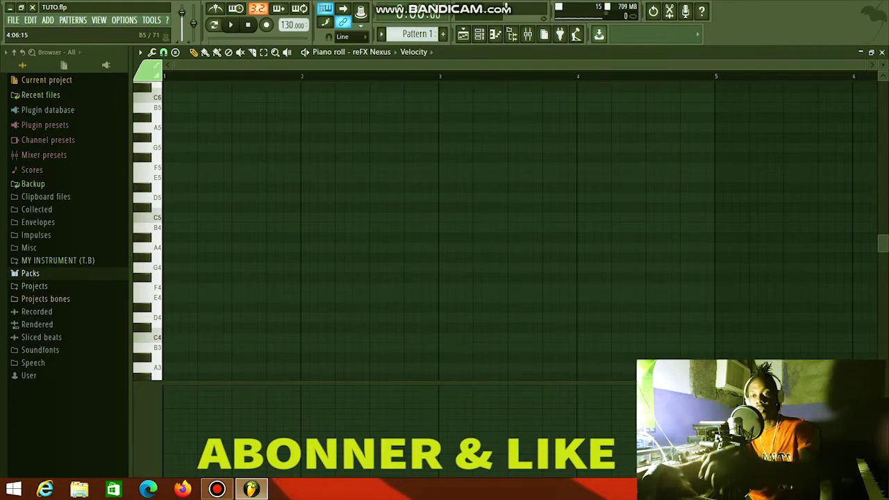
click(171, 217)
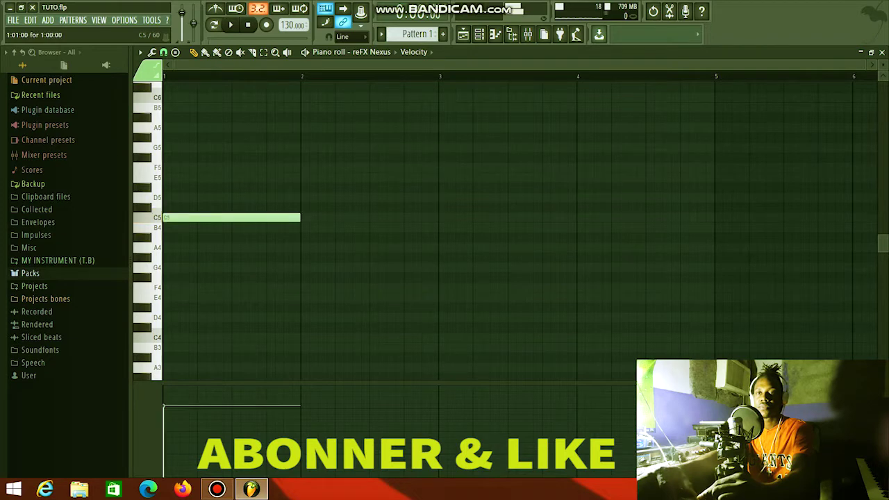
double_click(170, 218)
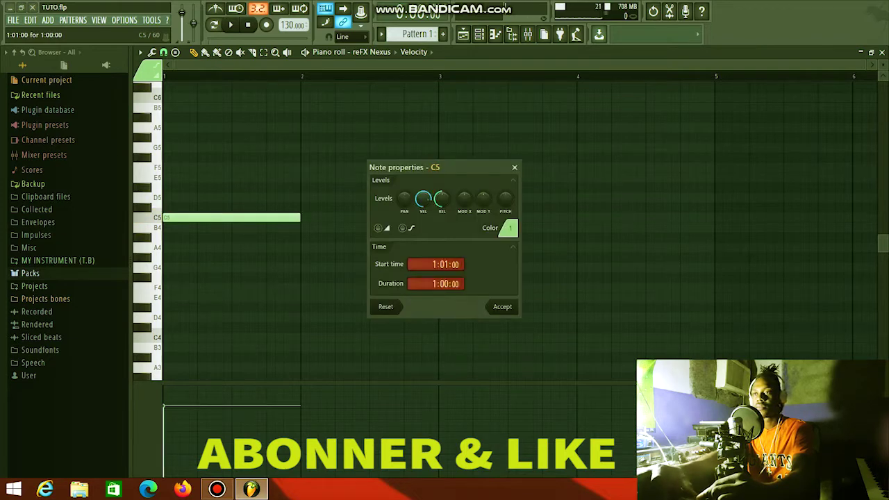
click(514, 167)
drag(170, 218, 170, 287)
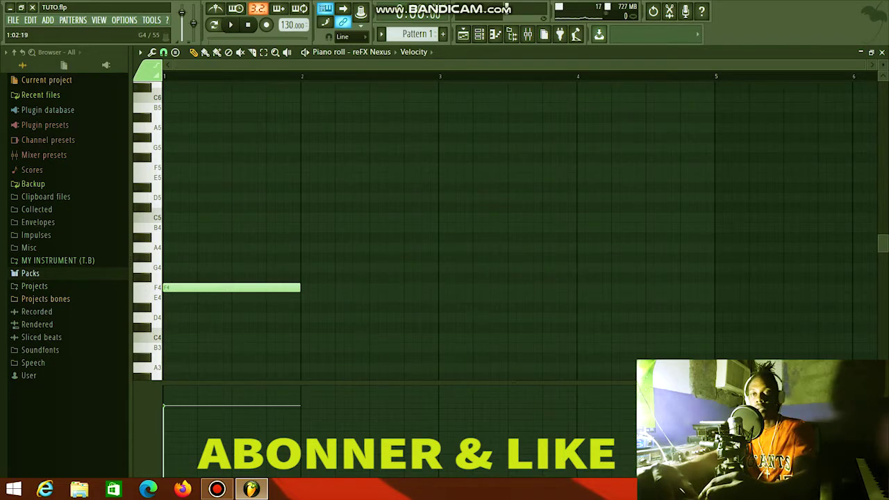
click(169, 247)
click(168, 217)
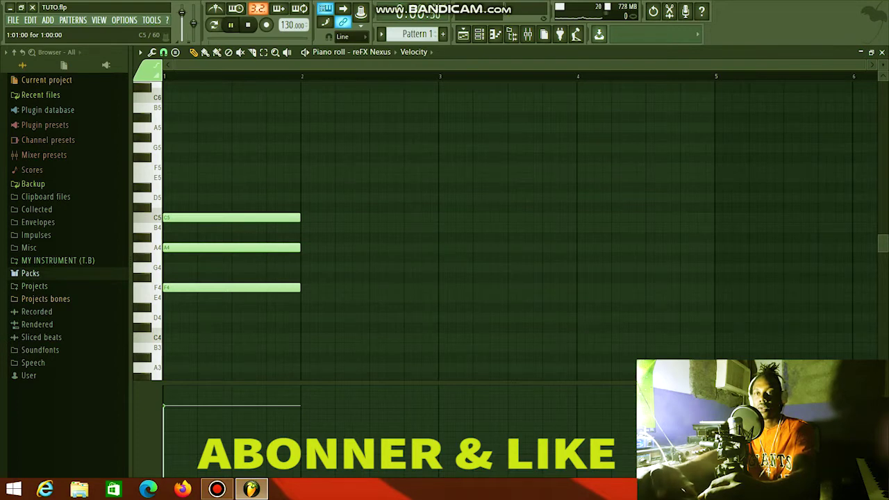
key(space)
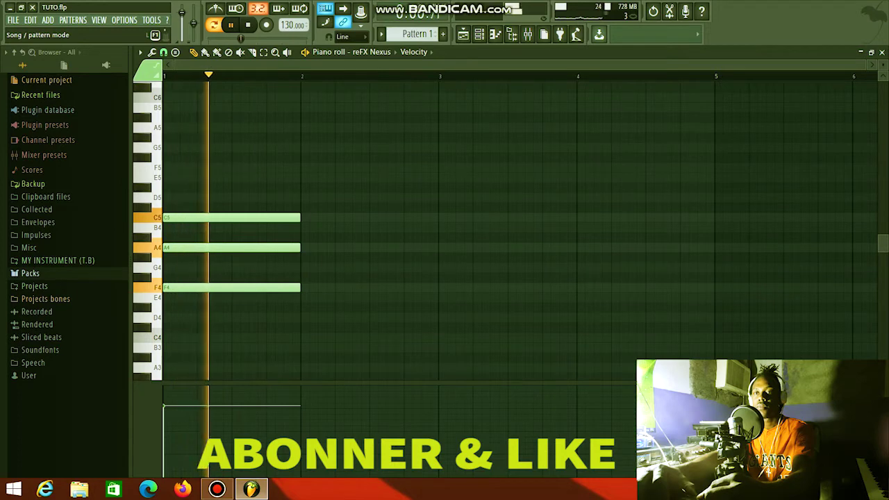
key(space)
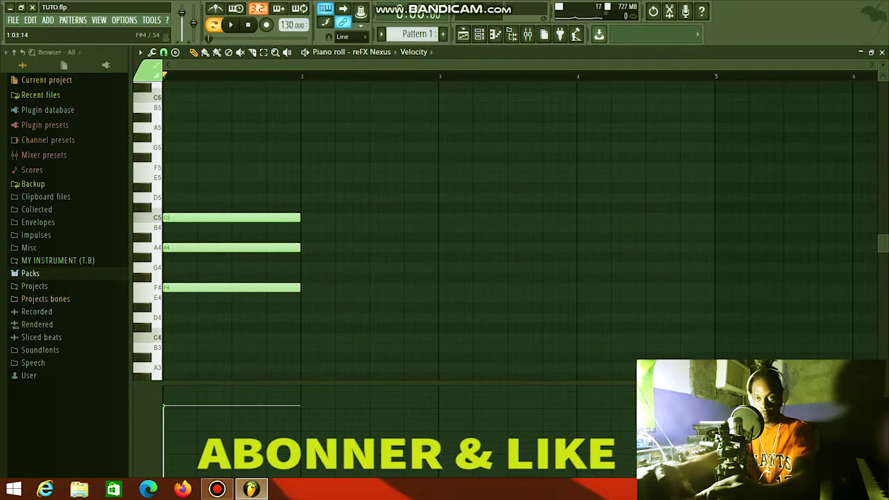
click(186, 277)
click(189, 267)
click(194, 258)
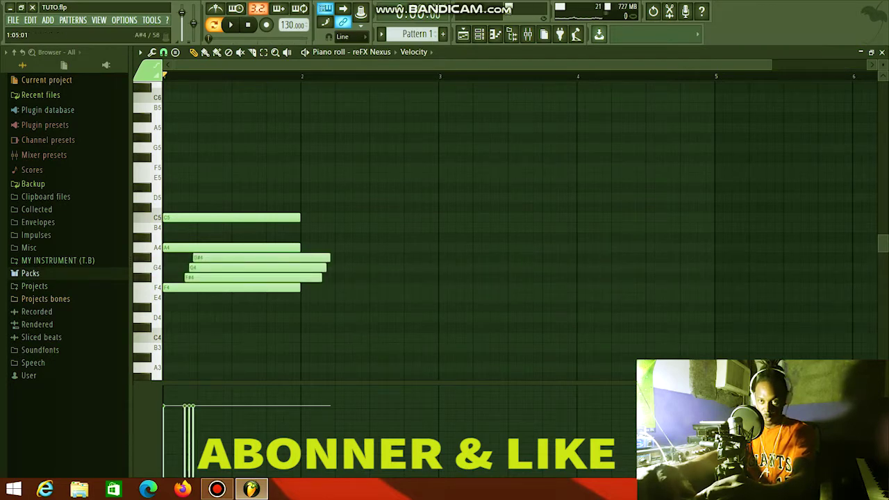
click(201, 237)
click(202, 228)
right_click(203, 228)
right_click(205, 238)
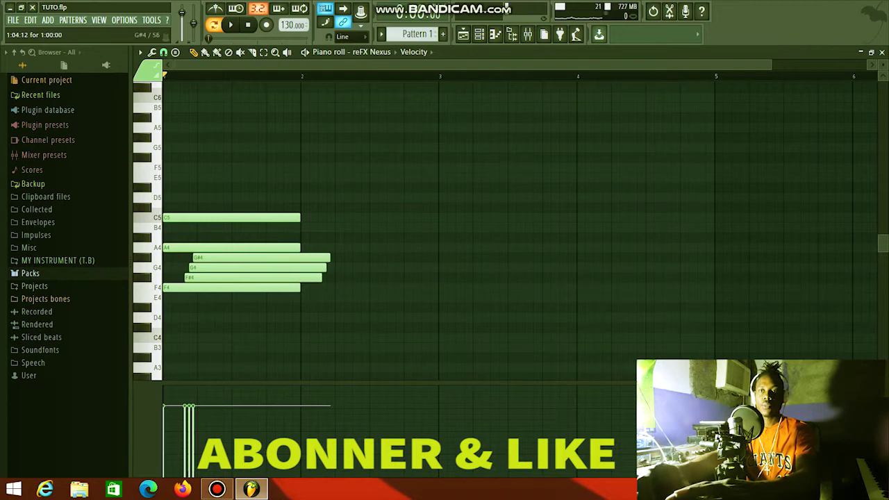
right_click(201, 258)
right_click(201, 268)
right_click(201, 278)
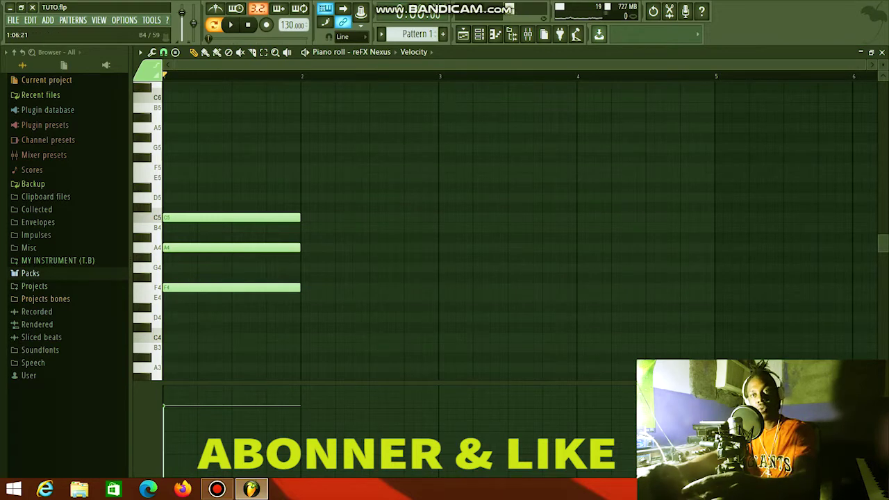
- Add a one-bar A4, C5 and E5 chord at the start of bar 2 and play the pattern
click(306, 267)
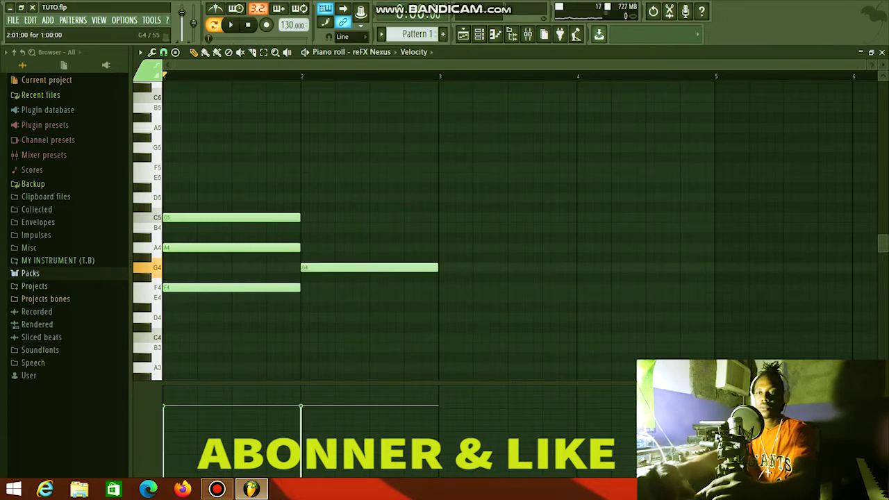
click(306, 227)
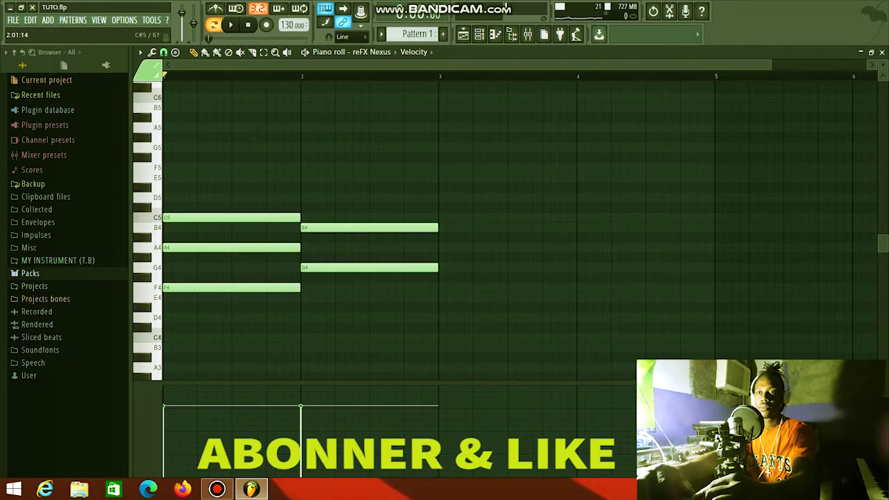
right_click(306, 267)
click(306, 247)
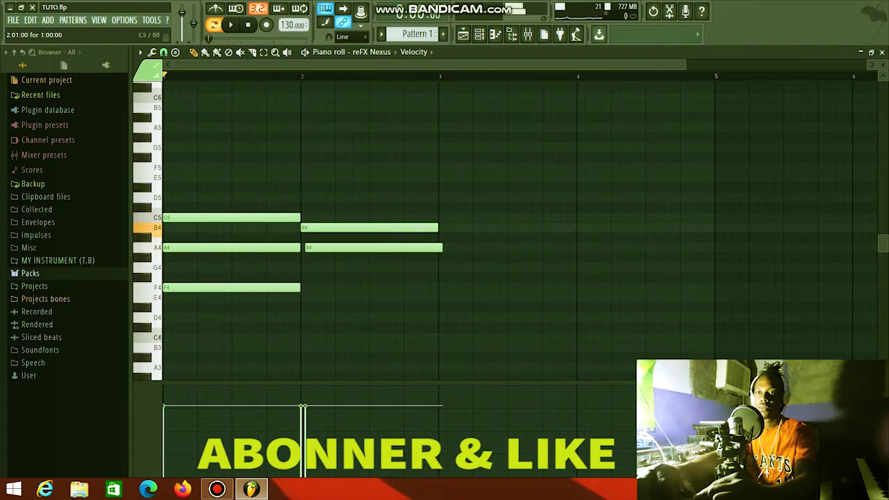
drag(309, 227, 306, 248)
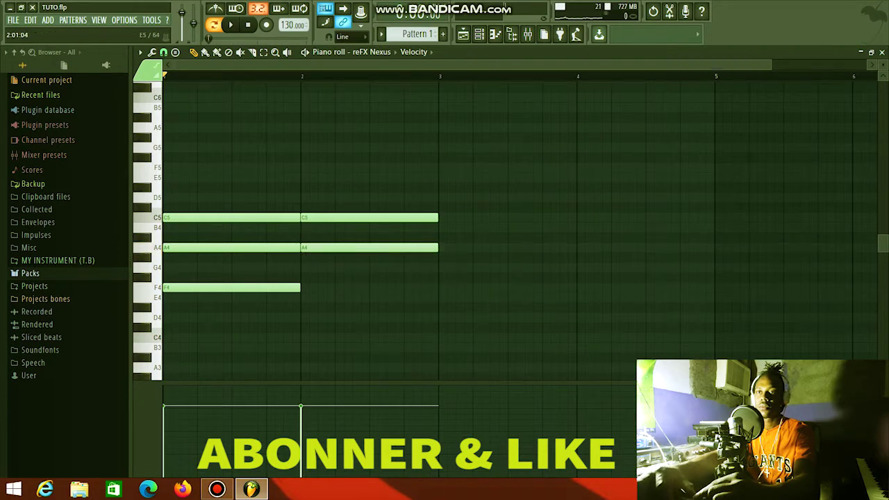
click(306, 177)
key(space)
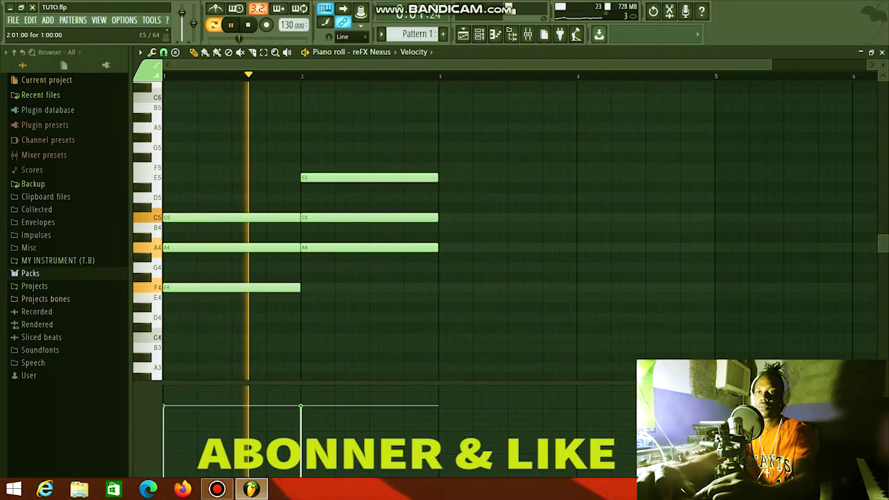
key(space)
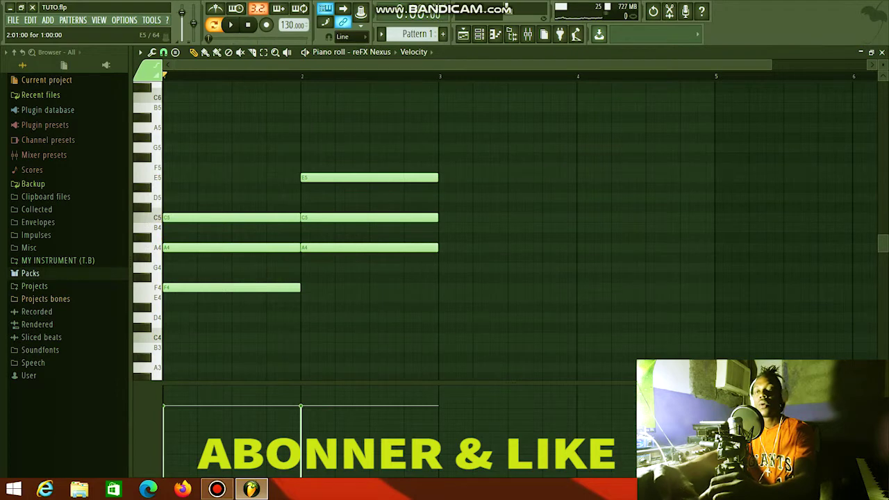
click(348, 227)
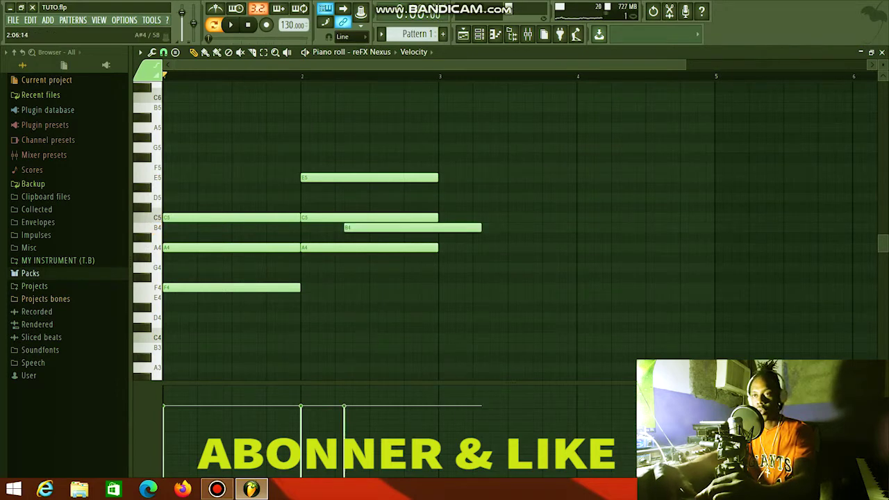
click(351, 238)
click(351, 207)
click(351, 198)
click(351, 188)
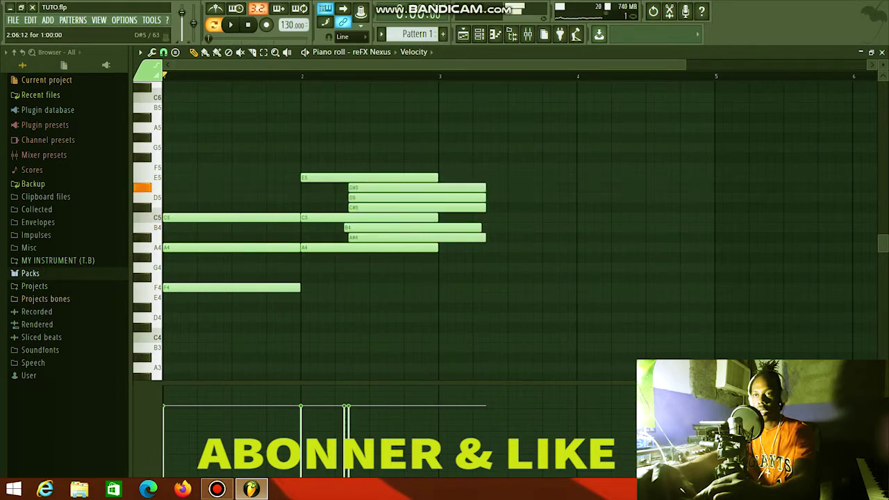
right_click(356, 188)
right_click(355, 197)
right_click(356, 207)
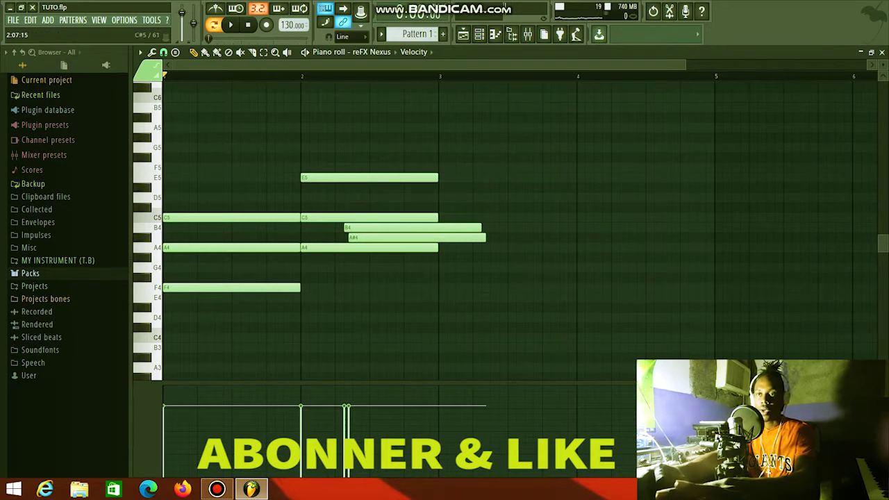
right_click(359, 228)
right_click(359, 237)
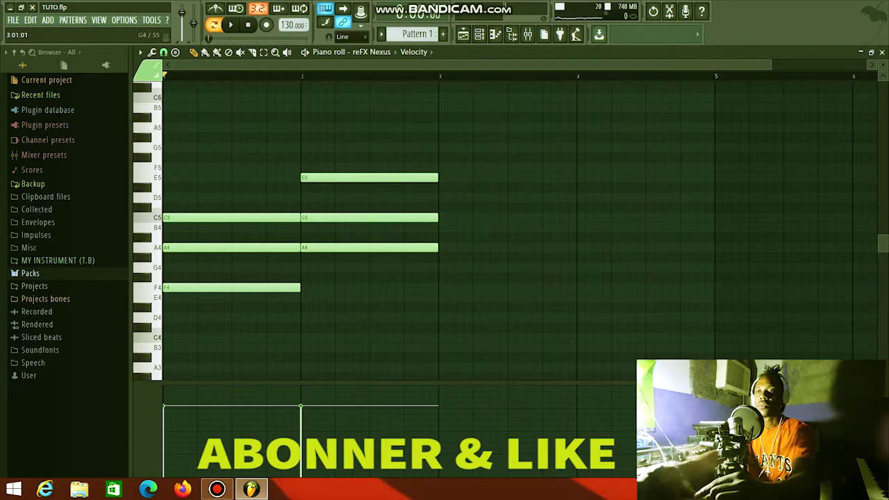
- Add a one-bar G4, B4 and D5 chord at the start of bar 3 while the pattern plays
key(space)
click(442, 268)
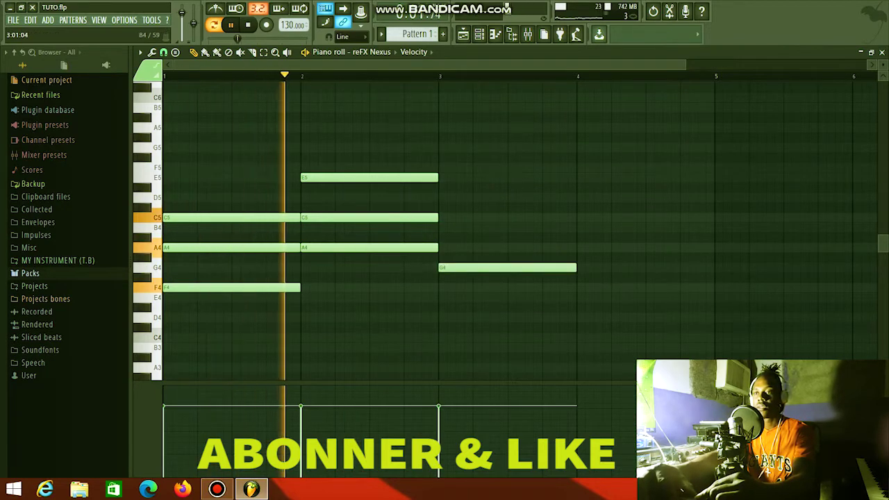
click(442, 228)
click(442, 197)
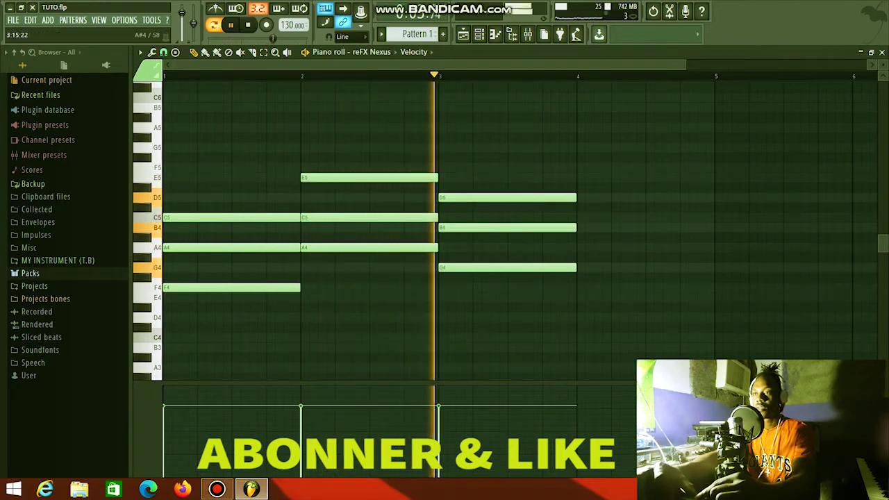
- Add a one-bar A4, C5 and E5 chord at the start of bar 4, then stop playback after listening
click(580, 247)
click(580, 218)
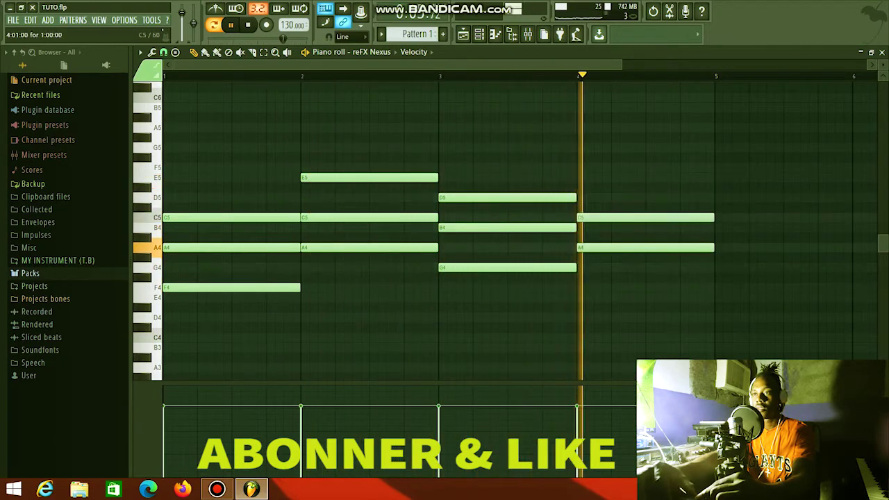
click(580, 178)
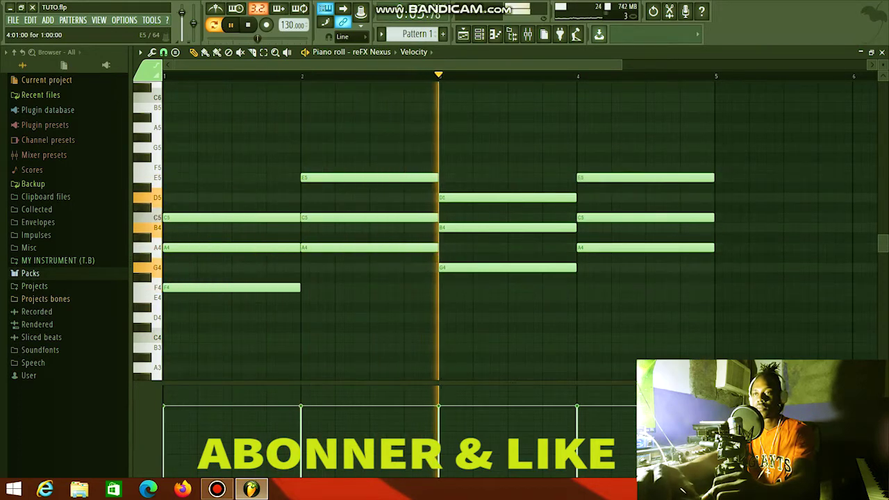
key(space)
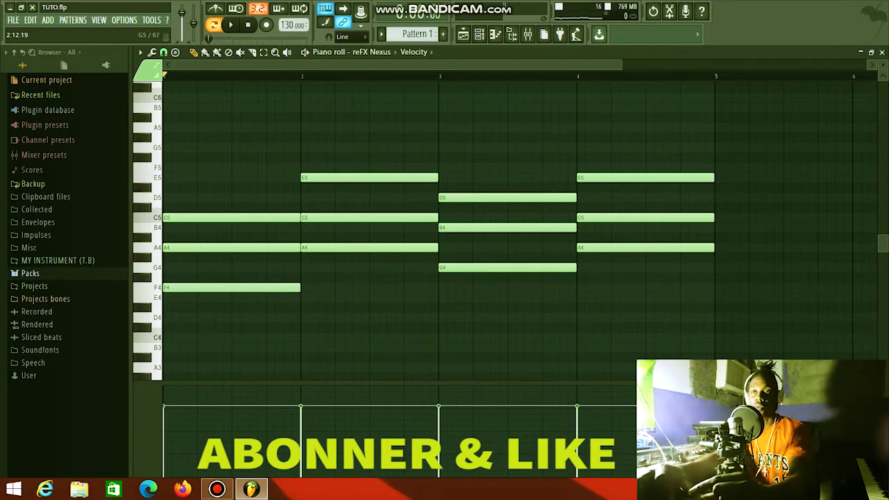
key(space)
key(F6)
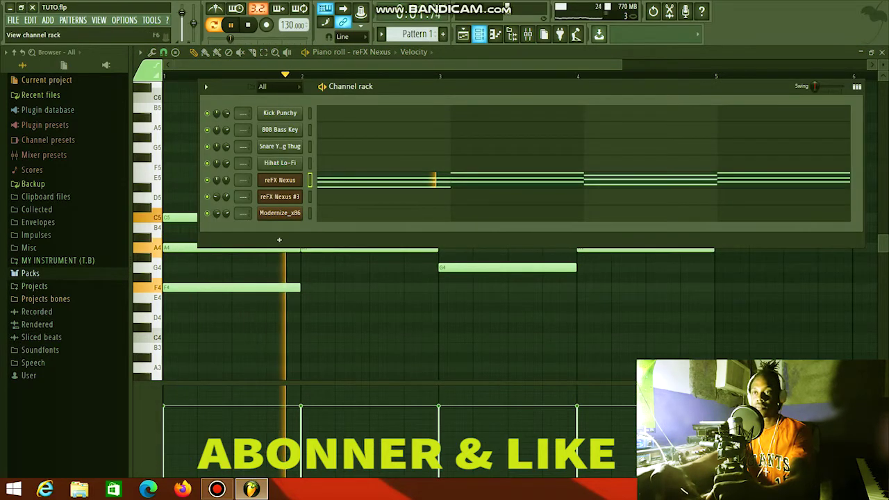
click(514, 113)
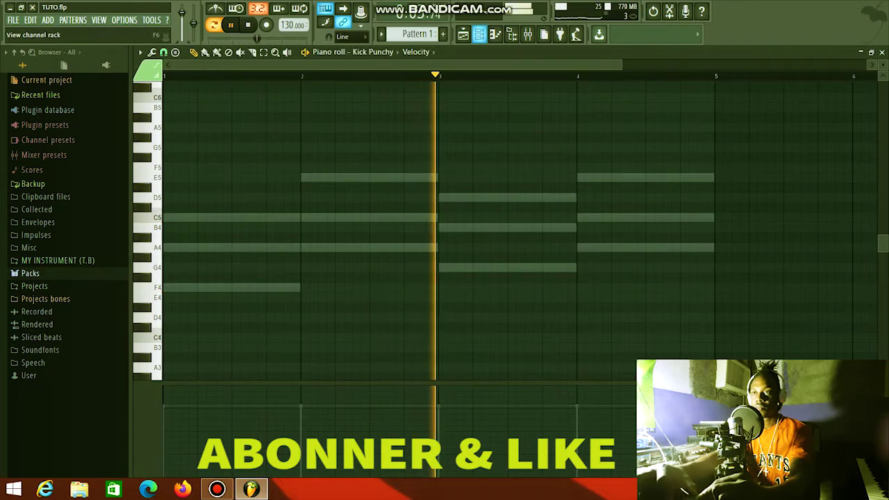
- Write a melody of short A4, C5, E5, D5 and B4 notes in reFX Nexus #3 over the chord progression
key(F6)
key(space)
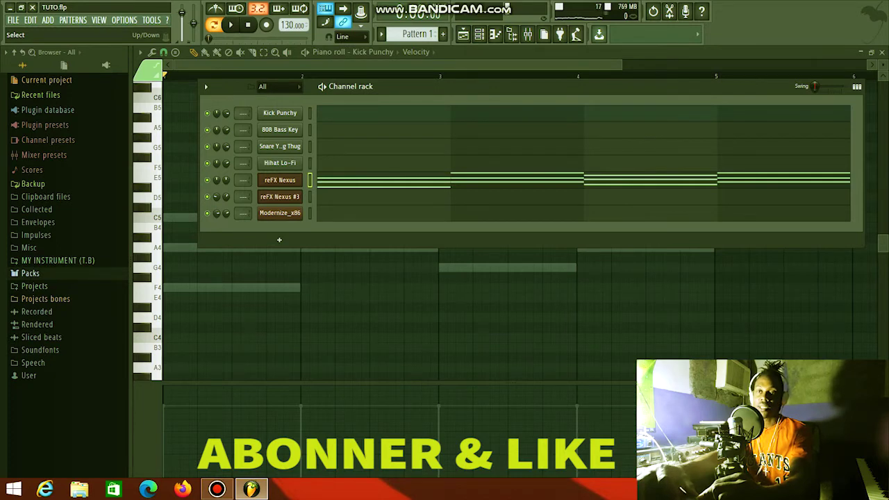
click(322, 197)
key(space)
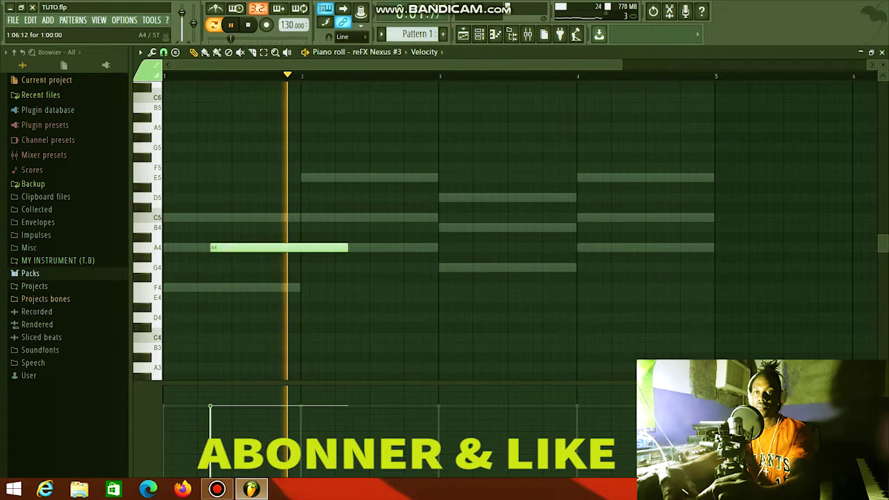
key(space)
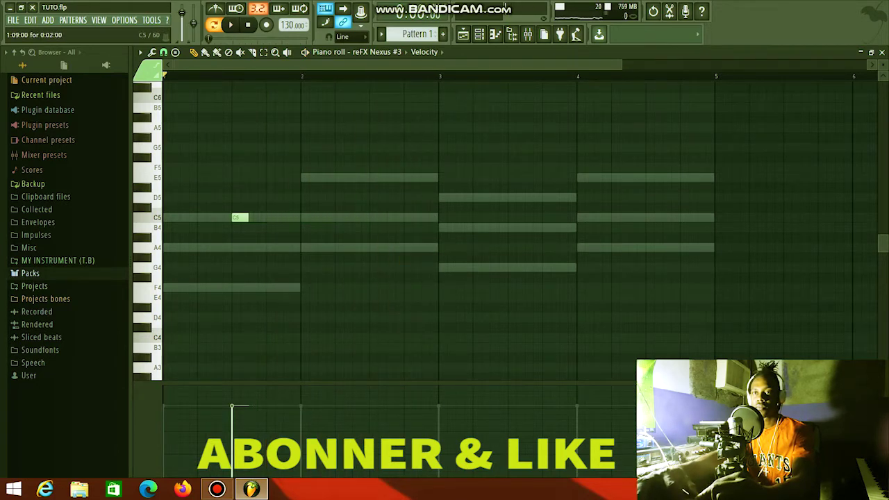
click(268, 247)
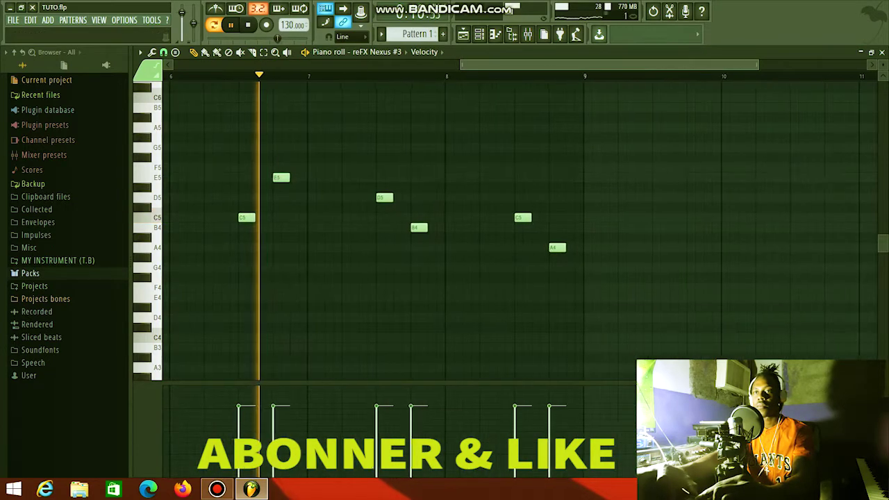
- Open the reFX Nexus chords in the piano roll and try to paste a copy of them from bar 6
click(494, 34)
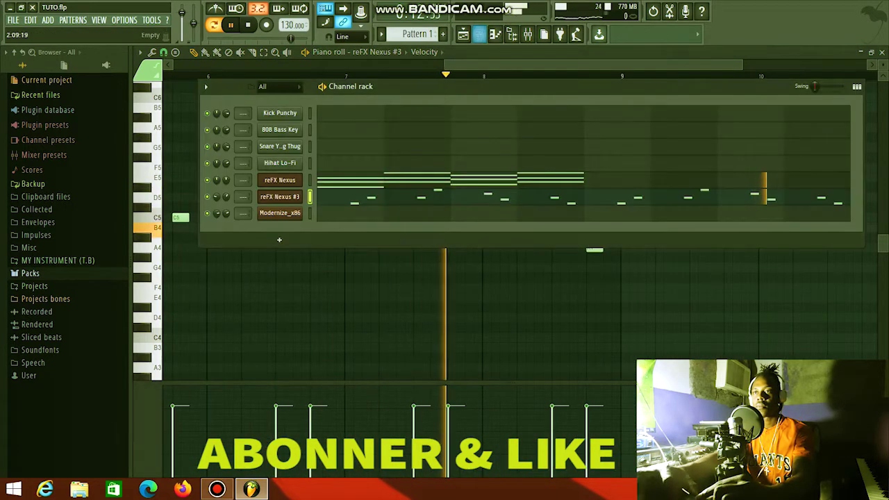
click(411, 180)
key(ctrl+v)
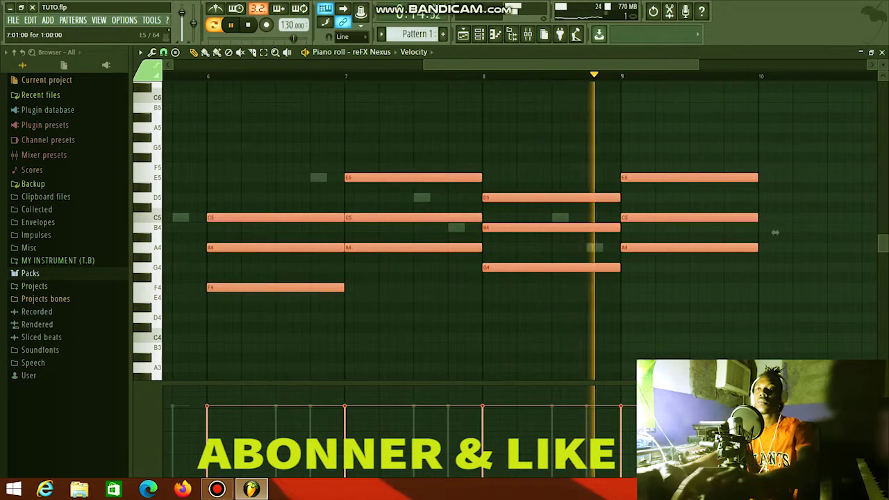
key(ctrl+z)
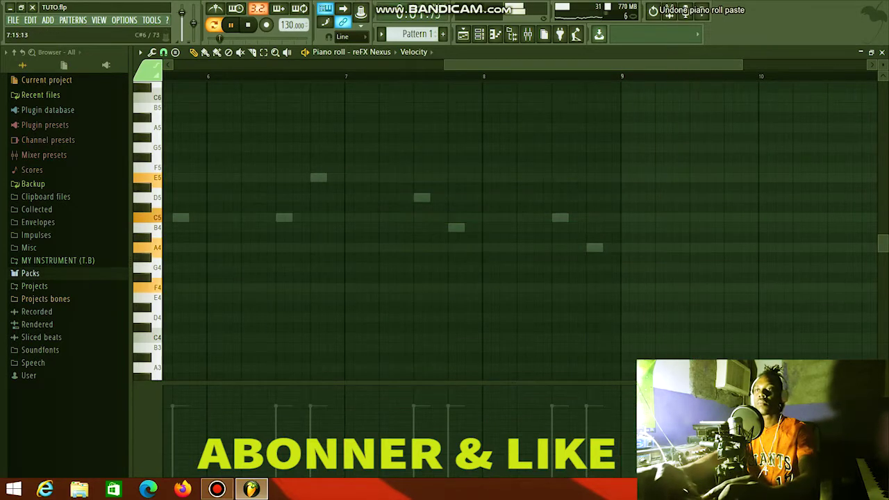
- Stop playback and try to paste the four-bar chord progression from the start of bar 5
scroll(487, 231, left, 3)
drag(305, 65, 406, 64)
key(space)
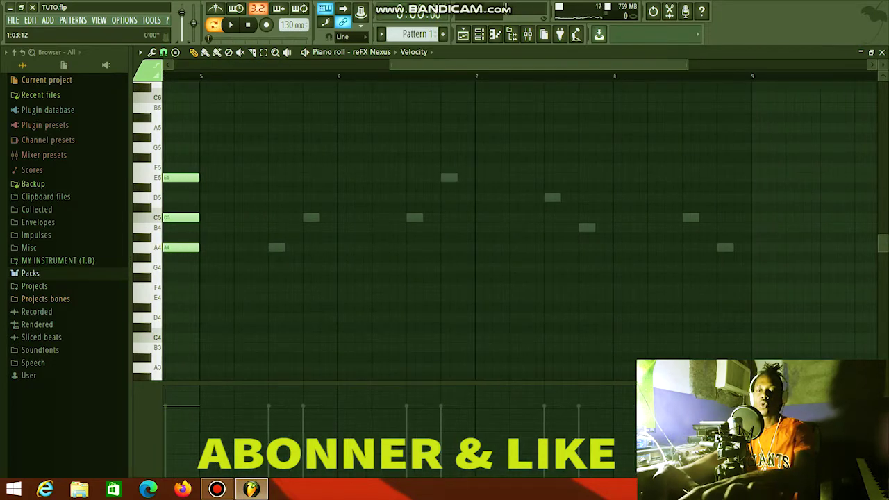
key(ctrl+v)
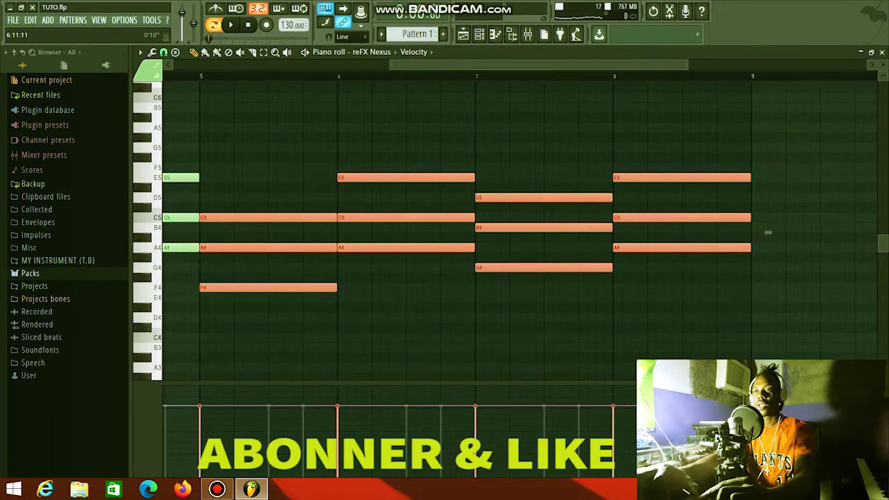
key(ctrl+z)
- Select all the reFX Nexus chords in bars 1 to 4, duplicate them into bars 5 to 8 and play the pattern
drag(406, 64, 131, 65)
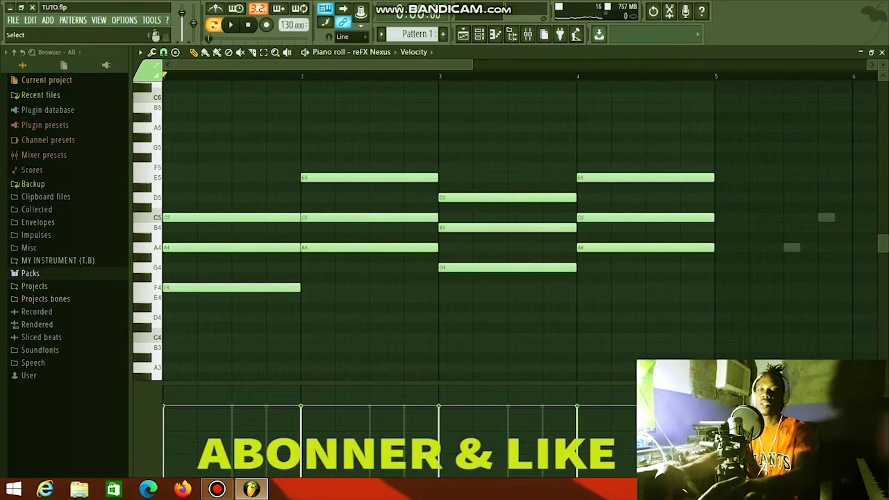
drag(213, 91, 623, 303)
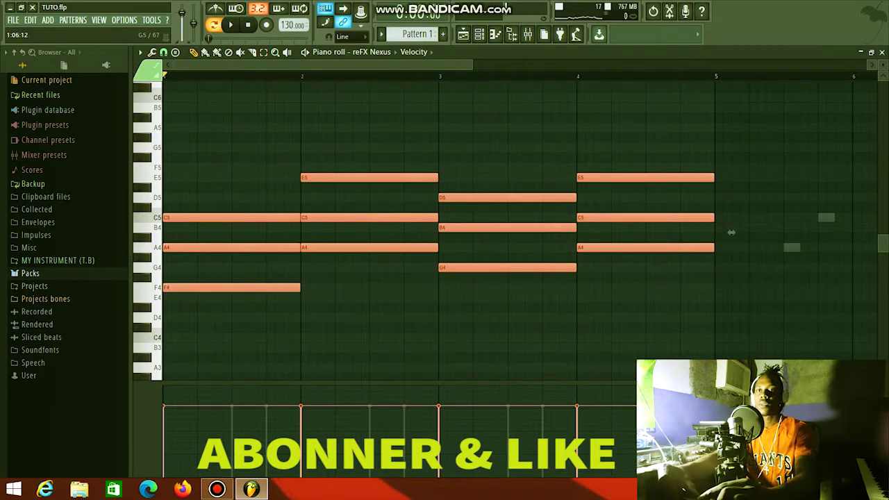
drag(732, 233, 740, 233)
mouse_move(208, 217)
mouse_down()
mouse_move(501, 207)
mouse_move(791, 237)
mouse_move(777, 218)
mouse_up()
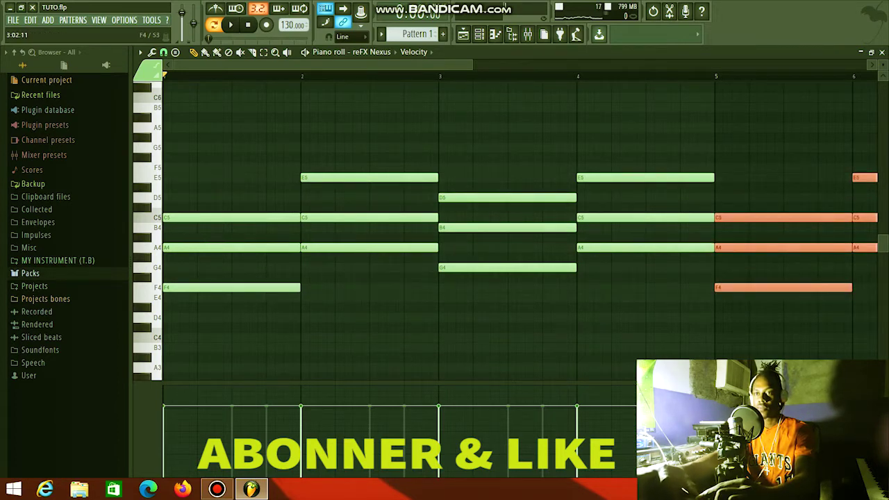
key(space)
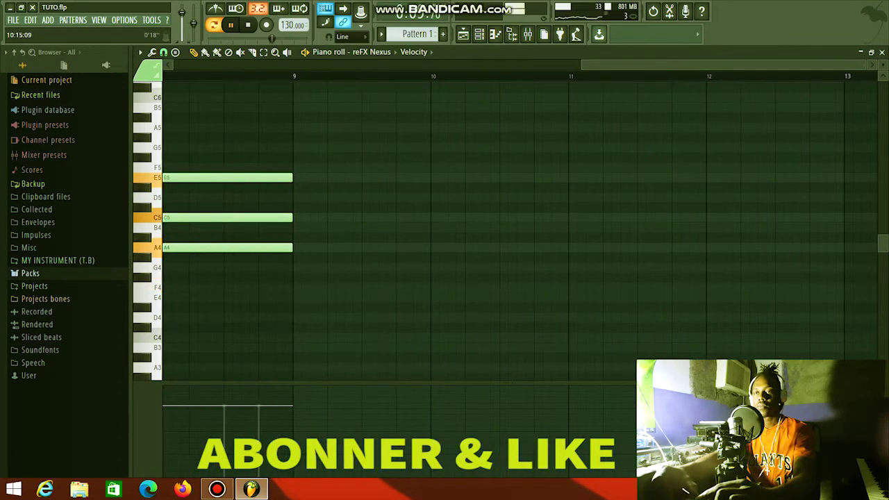
- Duplicate the eight-bar reFX Nexus #3 melody into bars 9 to 16 and transpose the copy up one octave
click(478, 34)
click(552, 196)
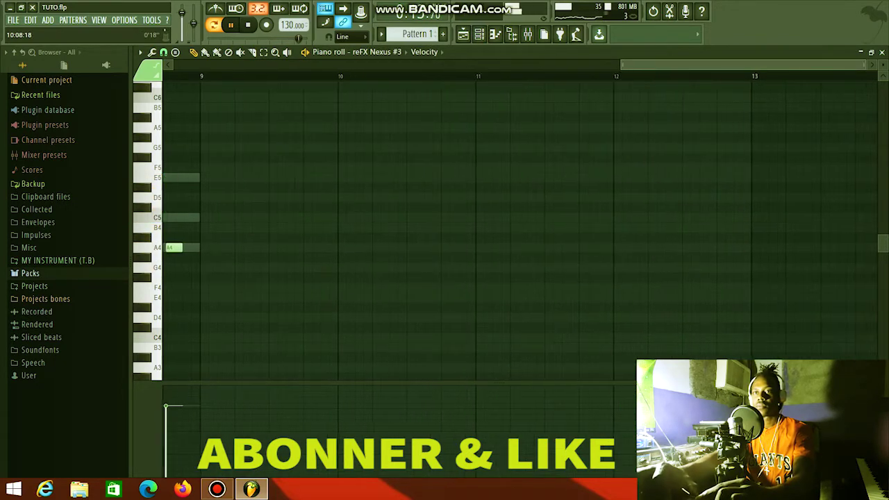
key(ctrl+b)
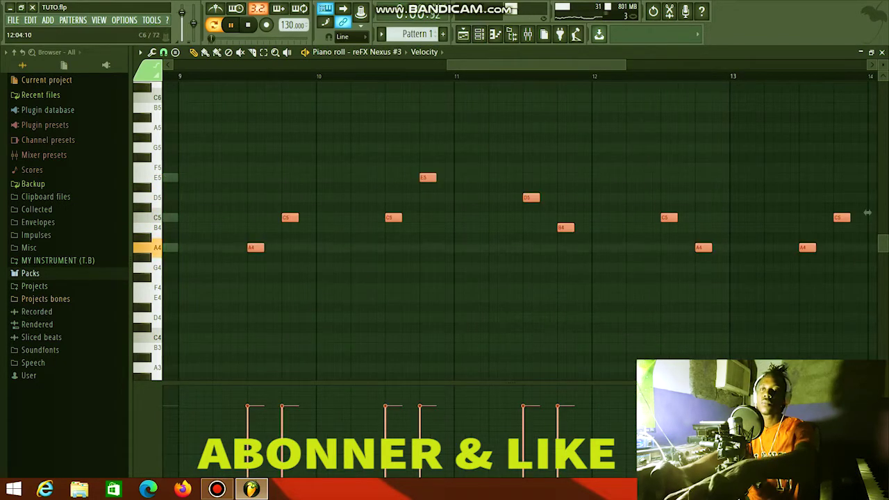
drag(868, 212, 867, 93)
- Copy the eight bars of reFX Nexus chords into bars 9 to 16 and deselect them
click(479, 34)
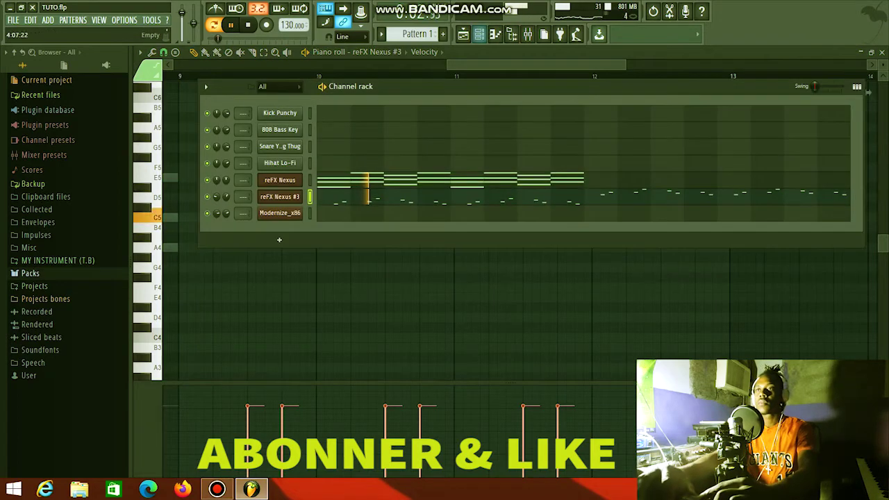
click(430, 178)
key(ctrl+v)
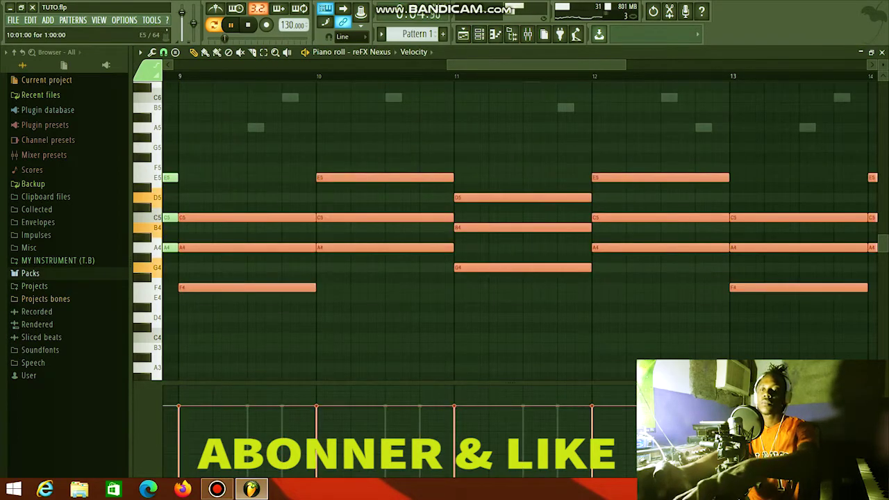
key(ctrl+d)
- Place a C5 hit two steps long on the third beat of bar 1 in the Snare Young Thug channel
click(478, 34)
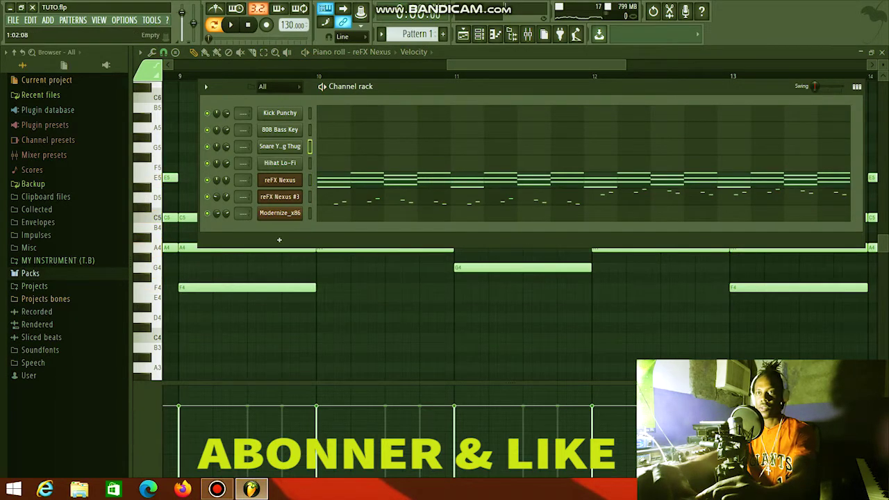
click(320, 146)
scroll(211, 128, left, 6)
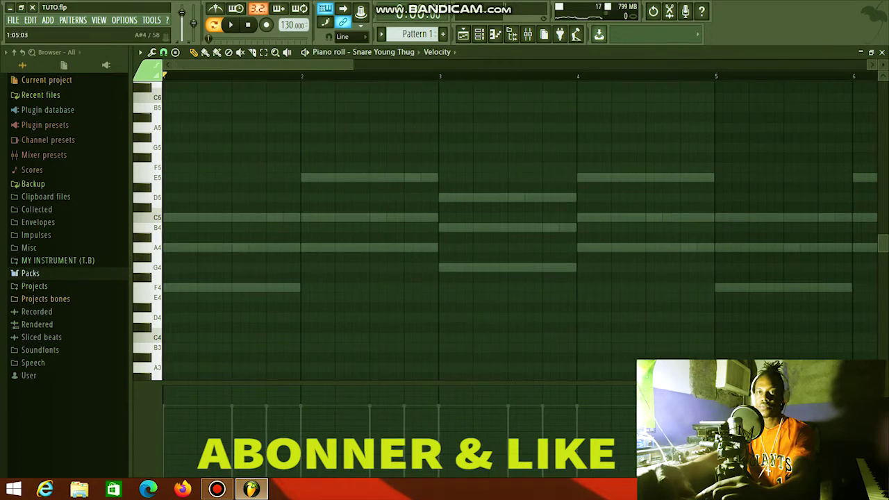
drag(367, 218, 244, 217)
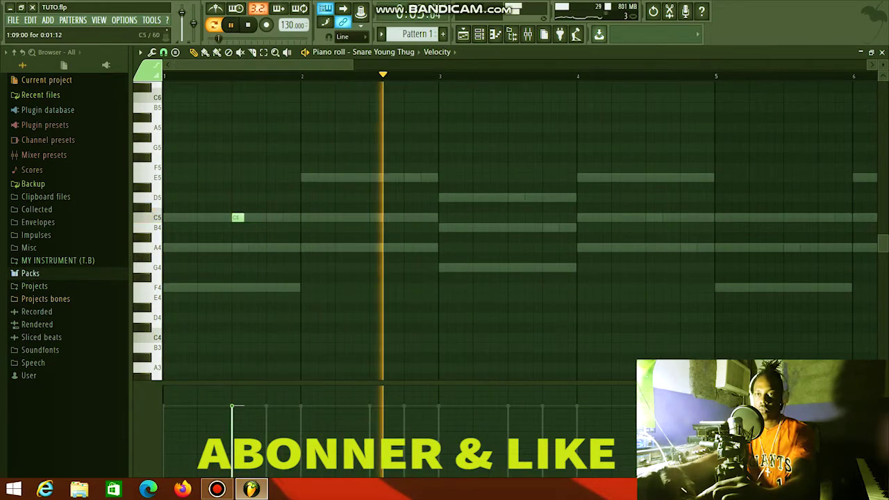
drag(244, 218, 248, 218)
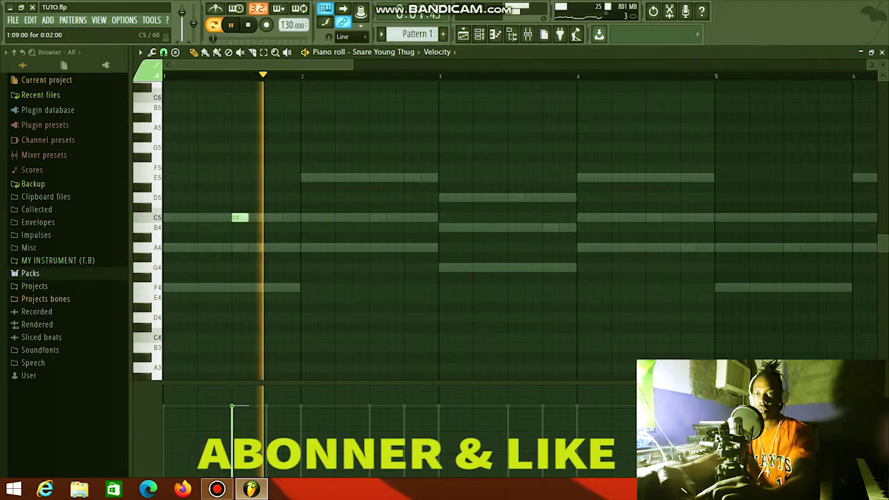
- Add C5 snare hits on the third beat of bars 2, 3 and 4, and turn on the metronome
click(373, 217)
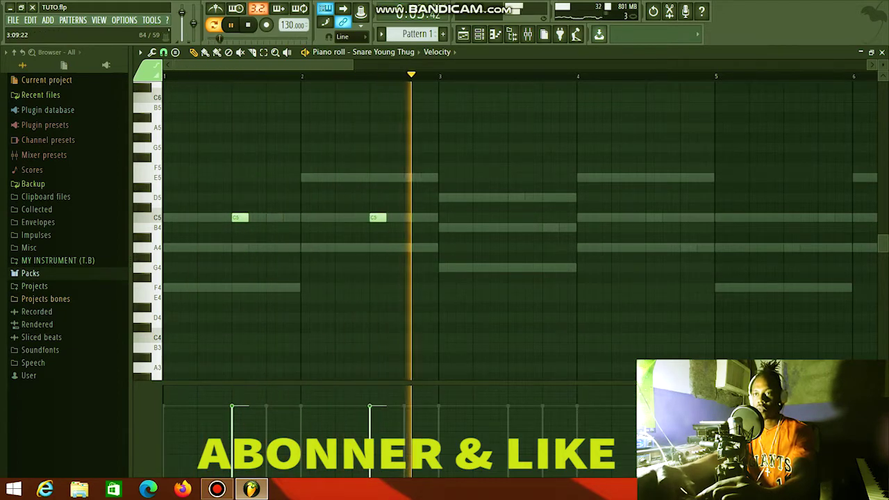
click(516, 217)
click(653, 217)
click(215, 8)
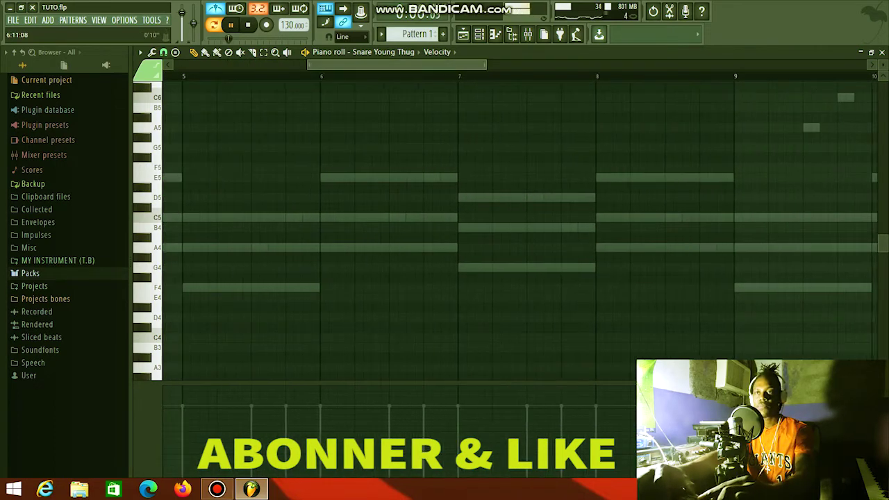
- Duplicate the four snare hits into bars 5 to 8, and copy those eight bars into bars 9 to 16
key(ctrl+b)
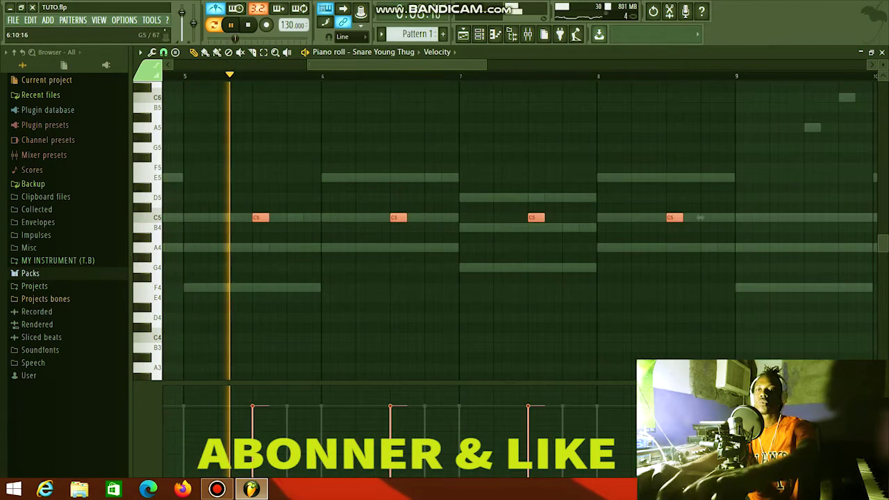
key(ctrl+d)
scroll(518, 231, right, 4)
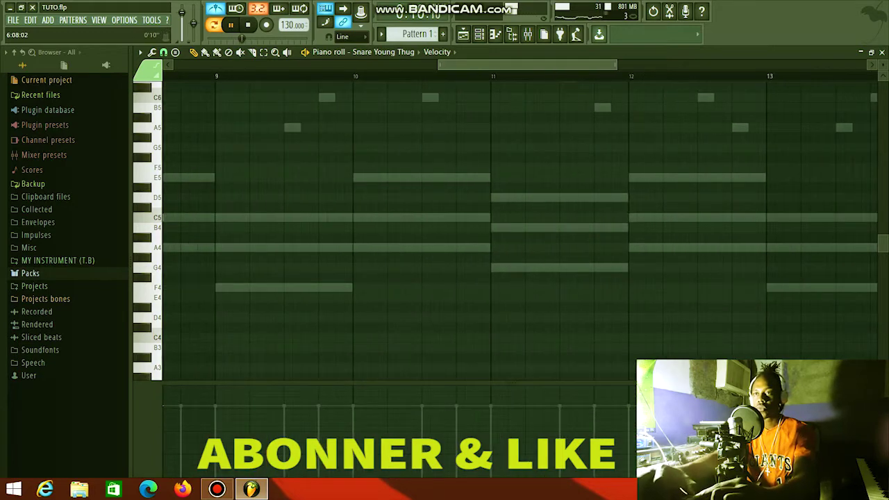
scroll(519, 230, left, 1)
key(ctrl+b)
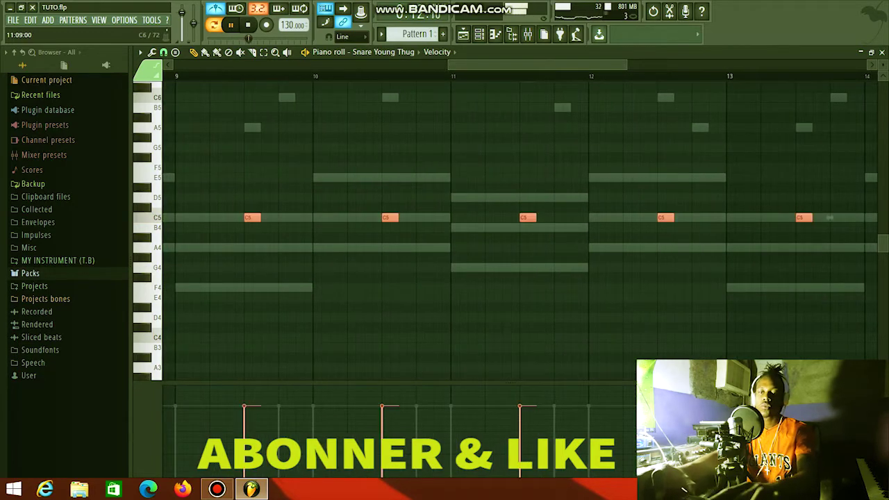
- Stop playback and open the Hihat Lo-Fi channel in the piano roll at bar 1
click(479, 34)
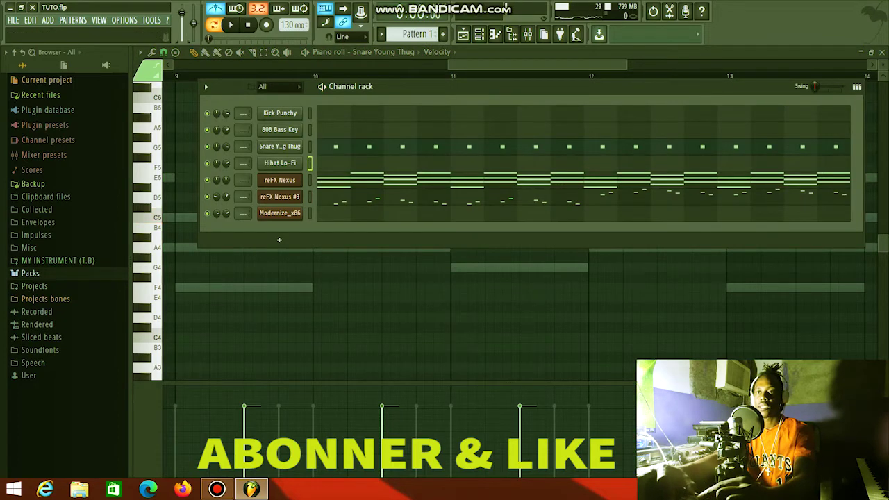
click(327, 159)
drag(459, 65, 182, 65)
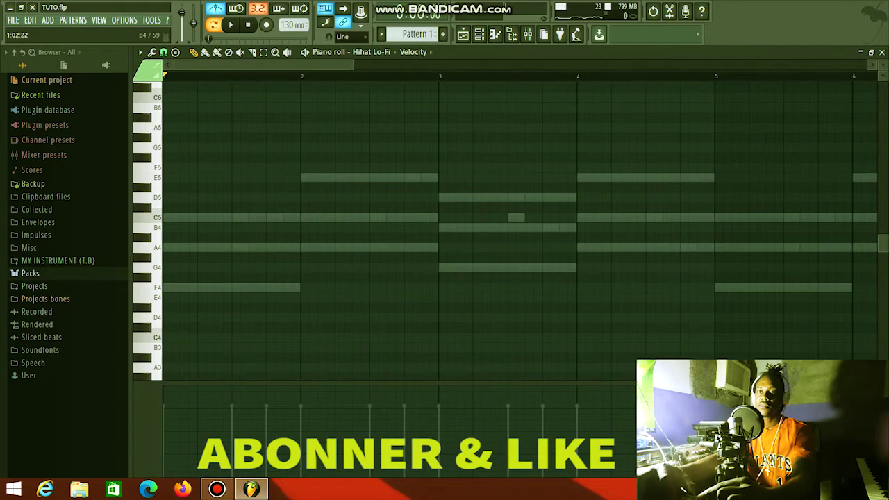
click(216, 489)
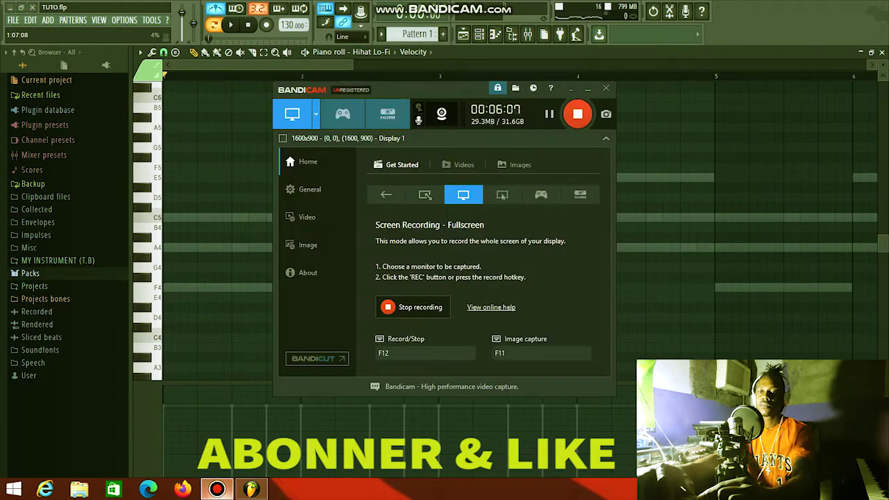
key(alt+Tab)
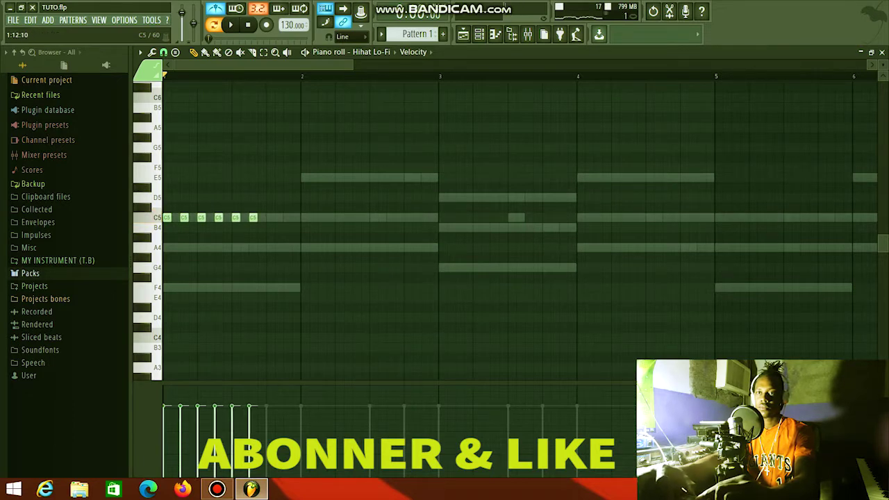
- Fill bar 1 with eight evenly spaced C5 hi-hat hits and add A4 hits at steps 6 and 8 while auditioning the pattern
key(space)
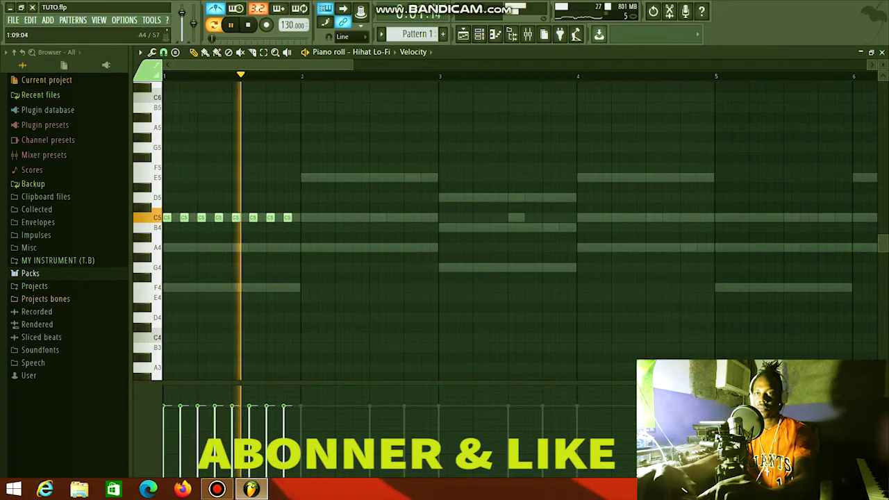
click(217, 248)
key(space)
key(space)
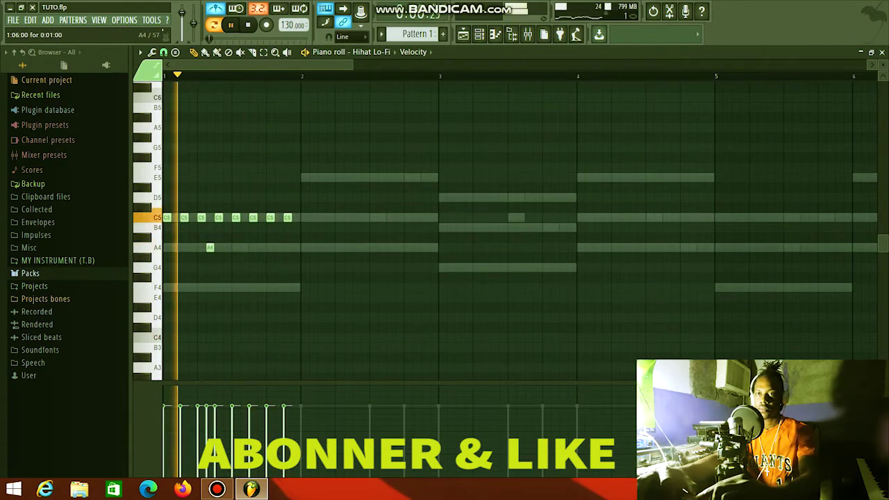
click(226, 247)
key(space)
key(space)
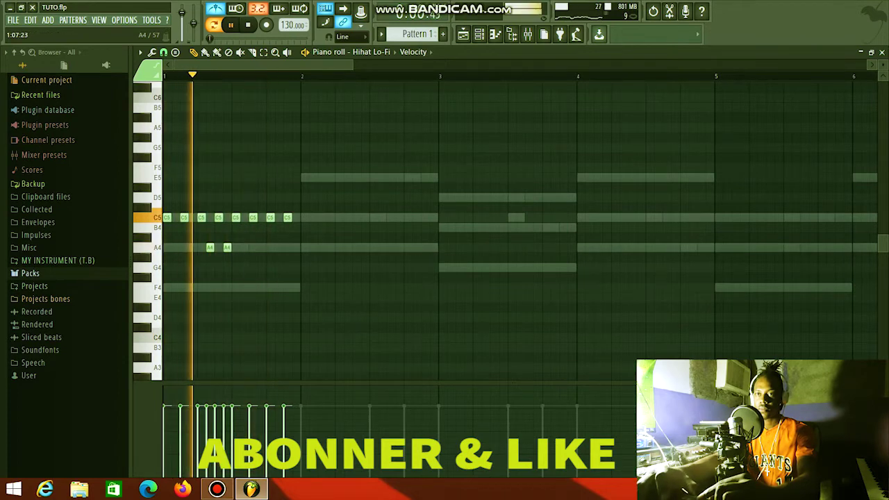
- Restart playback and fill bar 2 with eight evenly spaced C5 hi-hat hits, continuing the spacing of bar 1
key(space)
key(space)
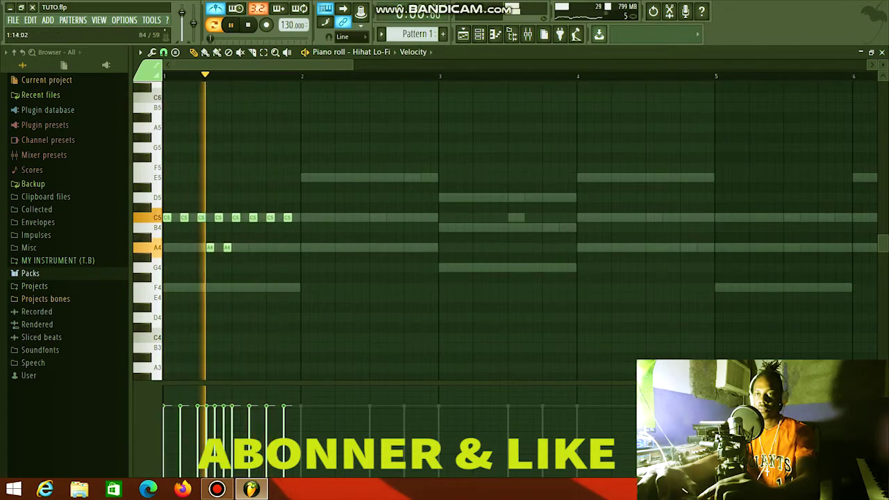
click(308, 217)
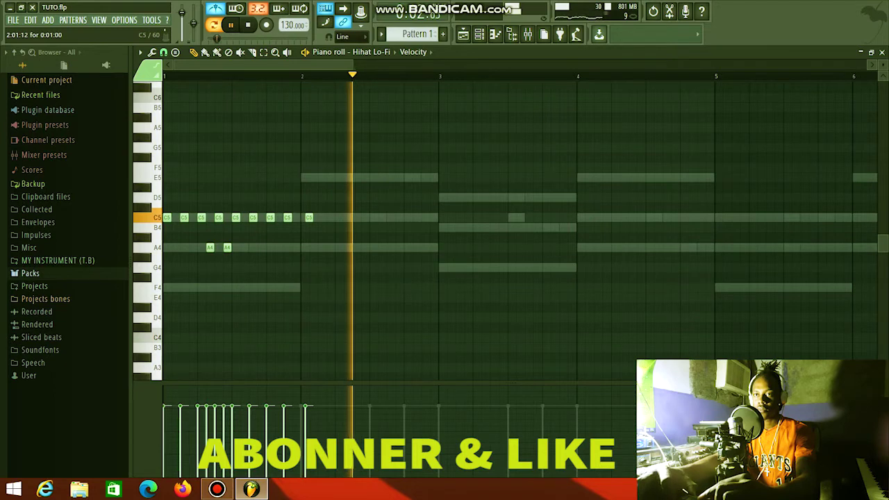
drag(309, 218, 305, 218)
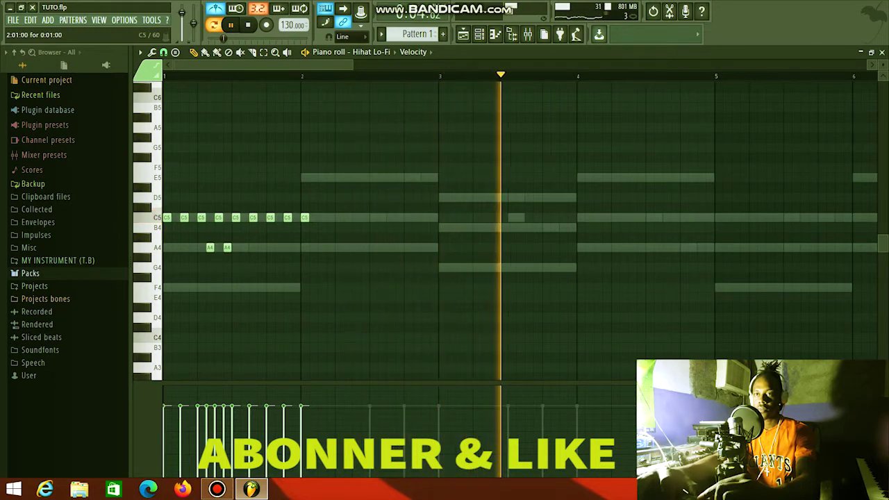
click(322, 218)
click(339, 217)
click(356, 218)
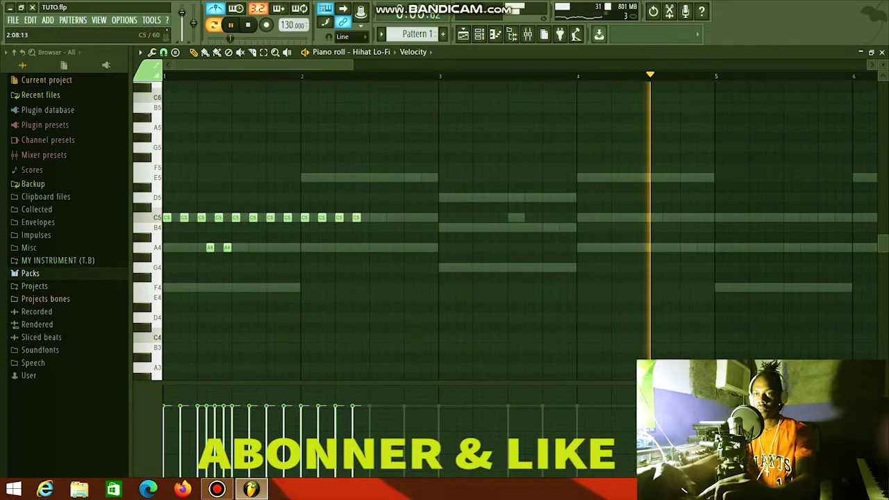
click(374, 217)
click(391, 217)
click(412, 218)
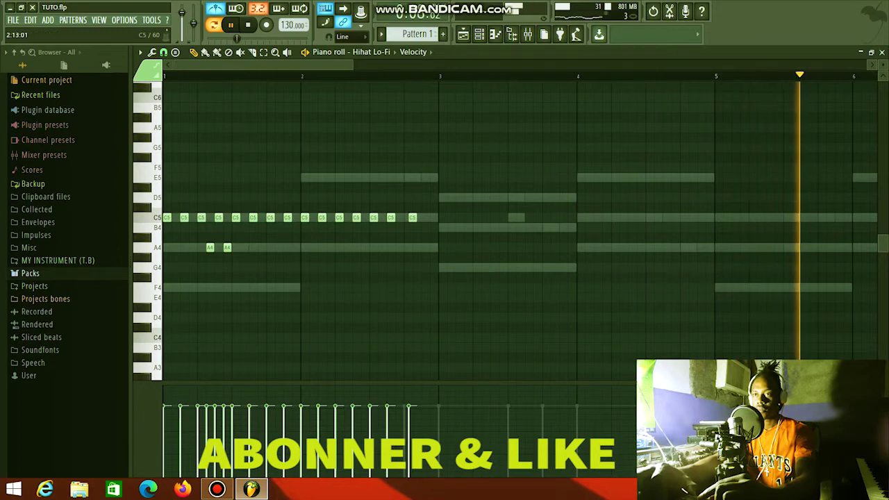
click(426, 218)
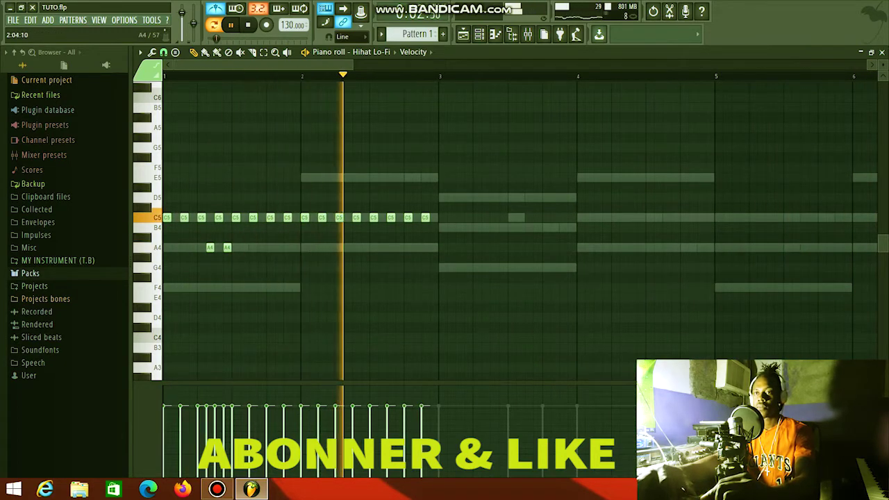
- Add E5 hi-hat hits at steps 6 and 8 of bar 2, trying and removing misplaced E5 and A4 hits
click(339, 178)
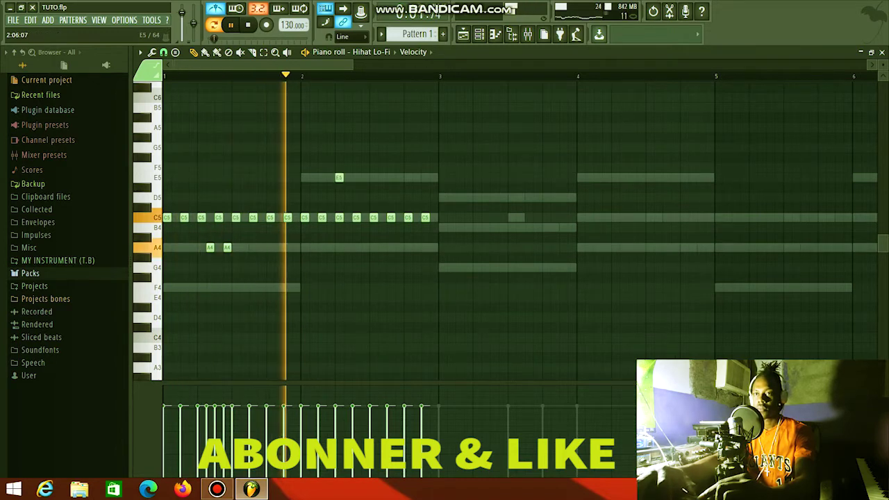
click(356, 178)
key(space)
key(space)
right_click(356, 178)
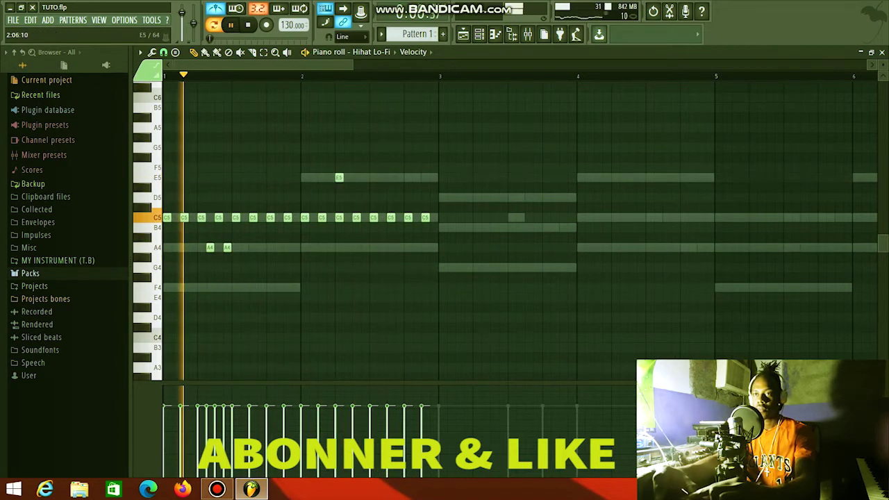
right_click(340, 178)
click(366, 178)
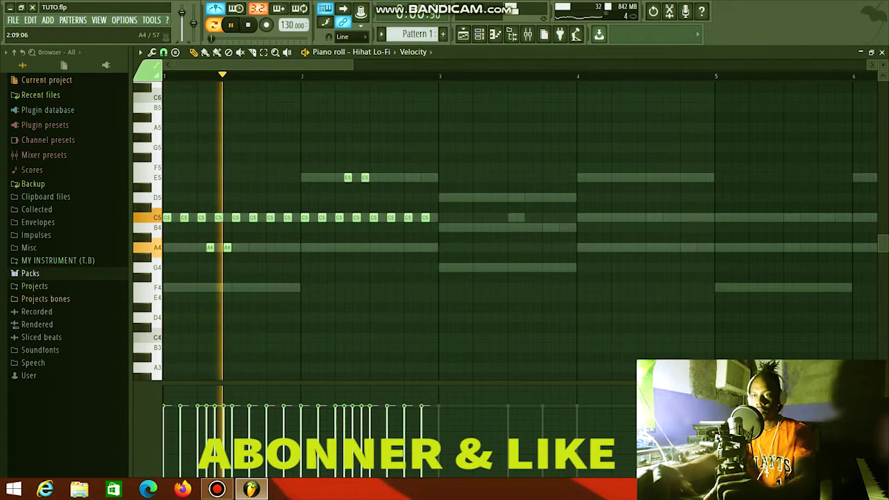
click(374, 247)
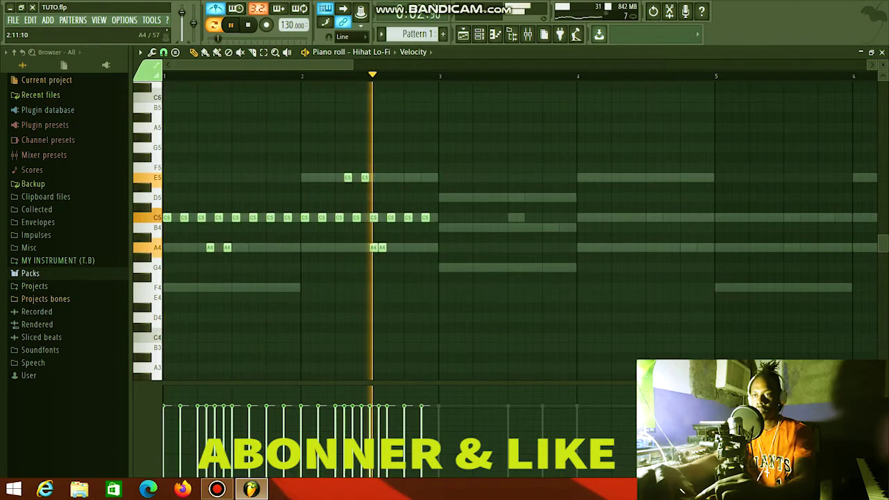
right_click(373, 247)
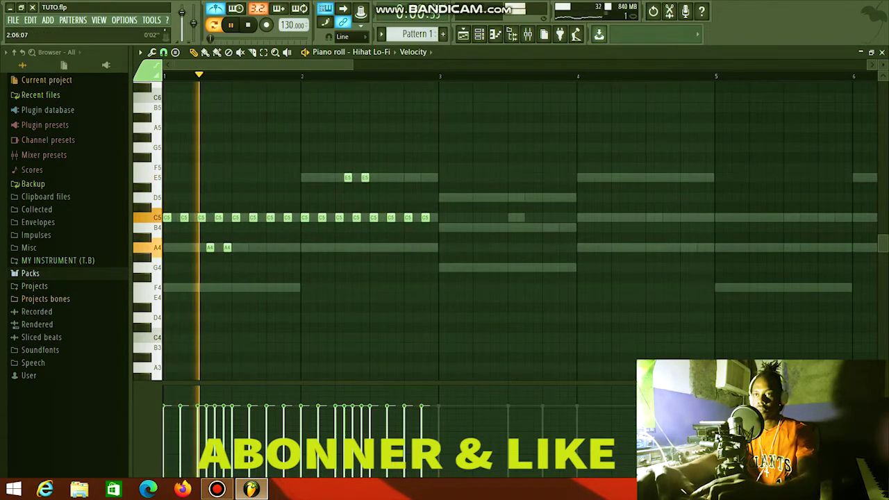
- Add G4 hi-hat hits at steps 9 and 10 of bar 2, switching the snap to 1/4 step
key(Page_Up)
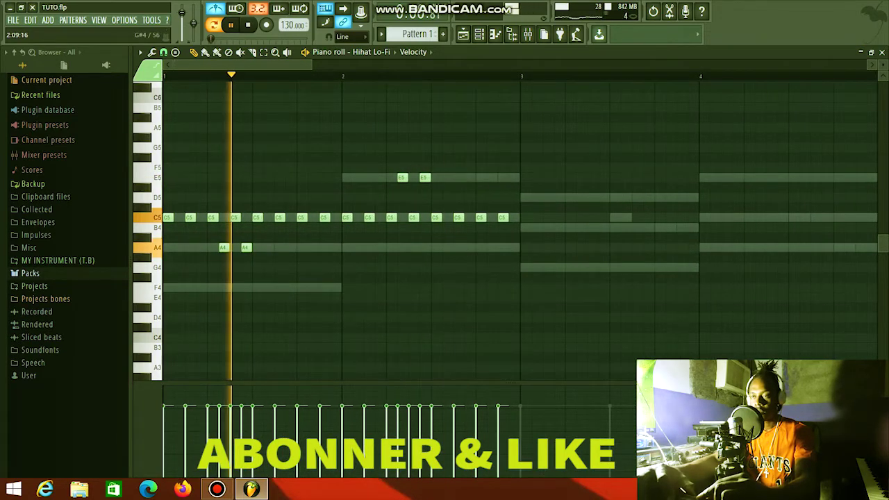
click(437, 267)
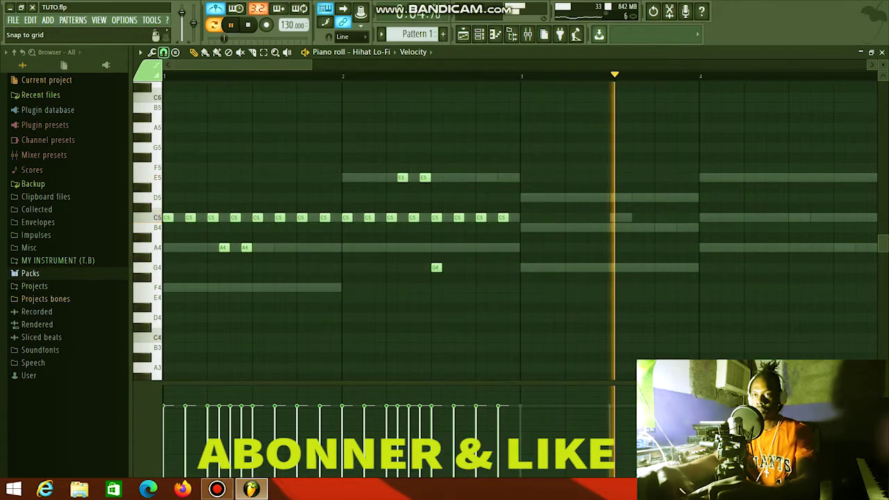
click(164, 52)
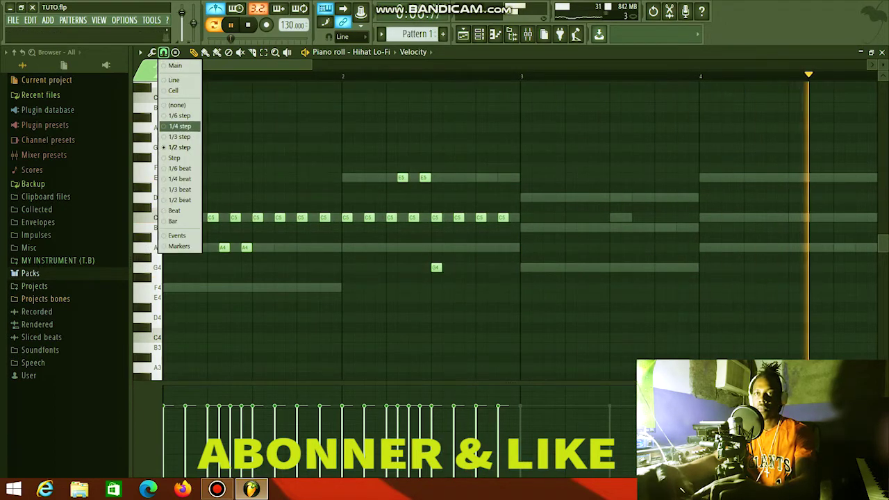
click(180, 137)
click(448, 267)
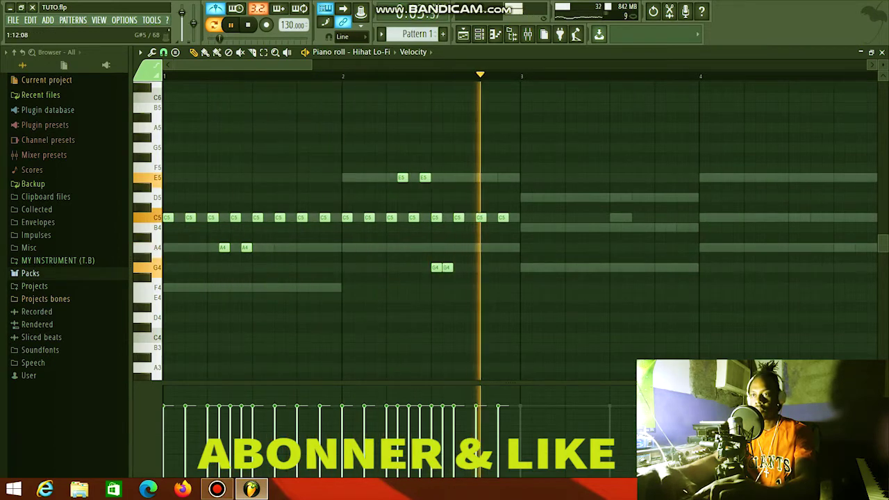
- Set the piano roll snap to 1/2 step, briefly trying 1/4 beat
click(163, 52)
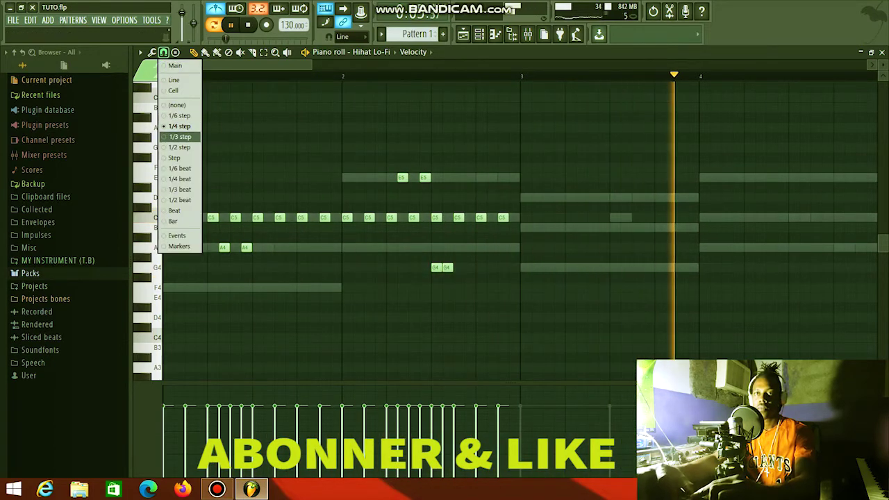
click(179, 147)
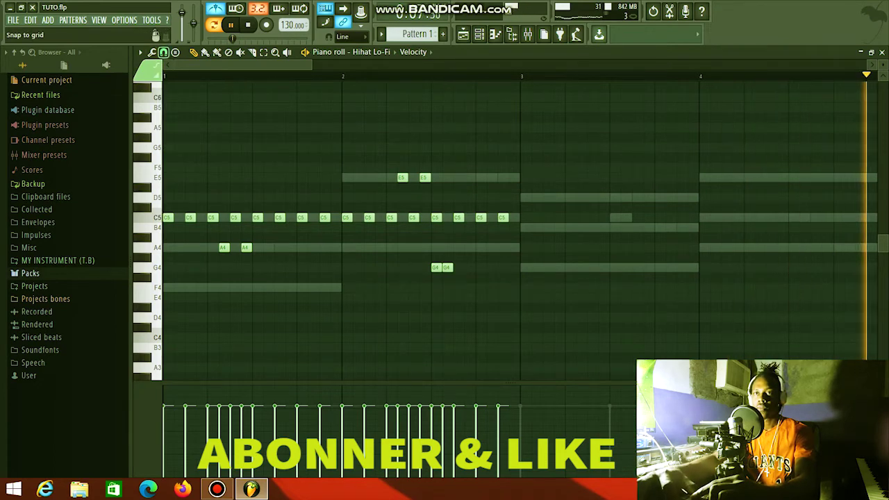
click(164, 52)
click(179, 178)
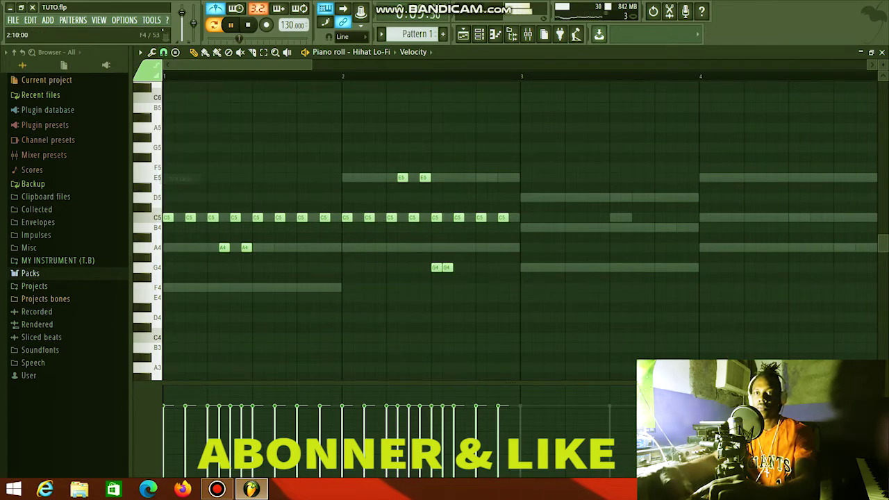
click(164, 53)
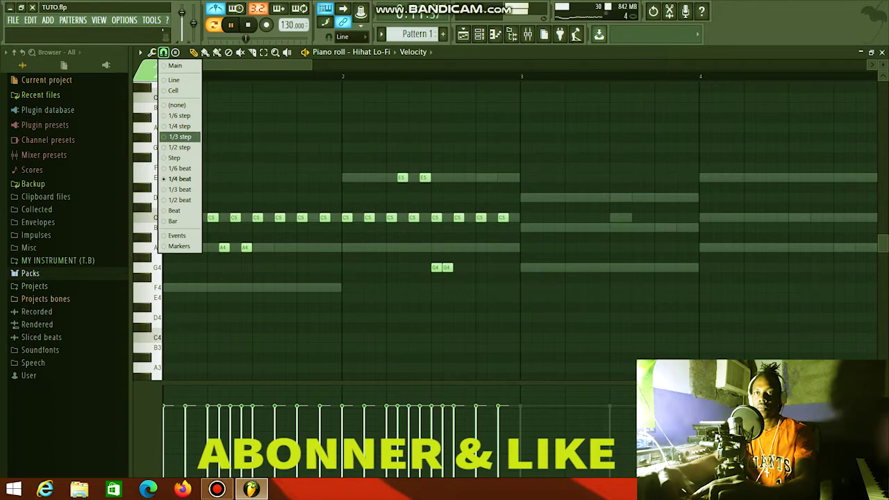
click(179, 147)
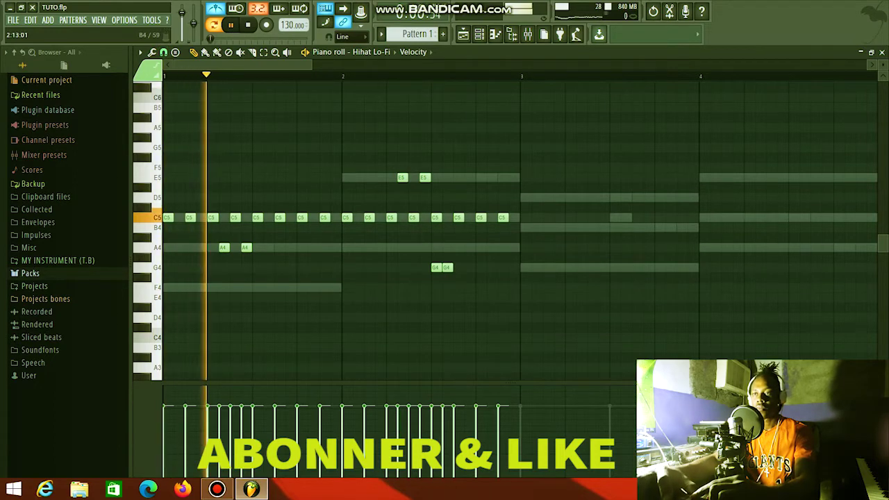
- Replace the two G4 hits with one G4 note lasting to the end of bar 2 and chop it with the Default pattern
right_click(447, 267)
drag(441, 267, 519, 268)
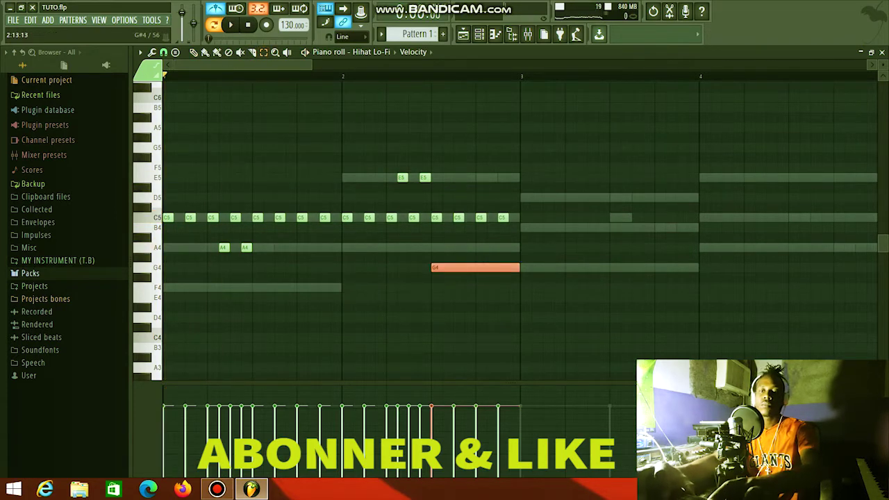
key(alt+u)
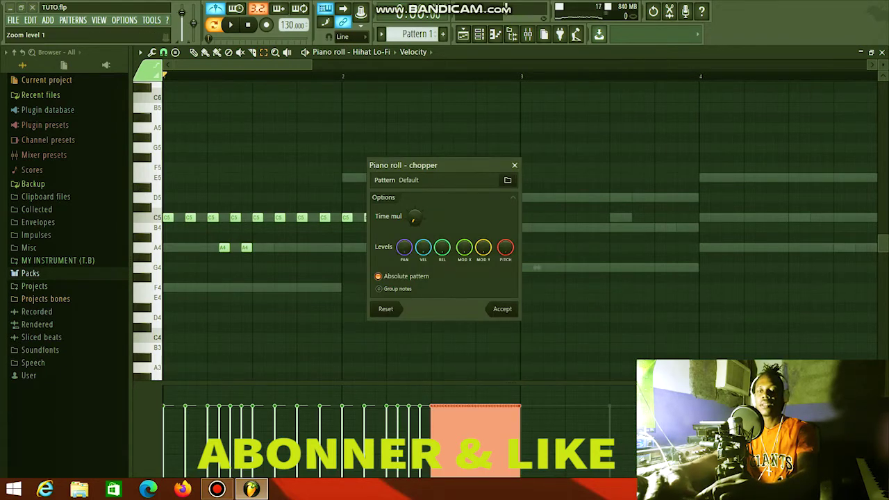
click(501, 309)
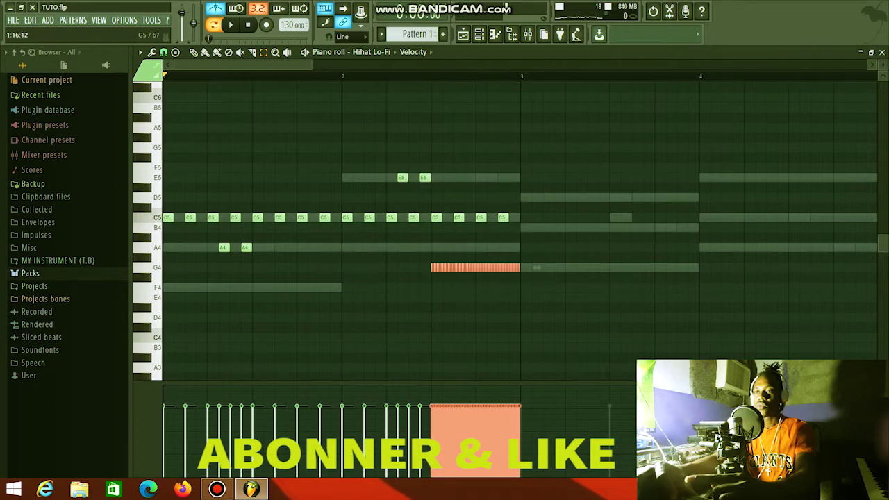
- Audition the G4 roll and give its notes a descending pan ramp from one extreme to the other
key(space)
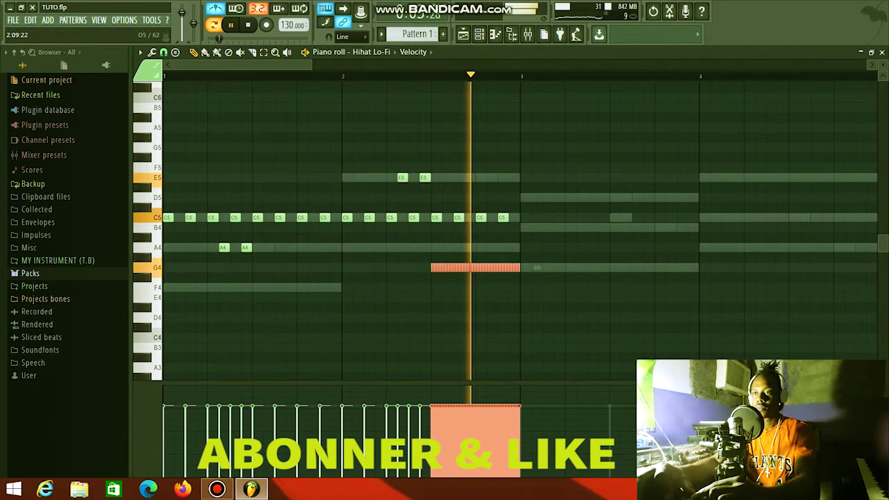
key(space)
right_click(152, 417)
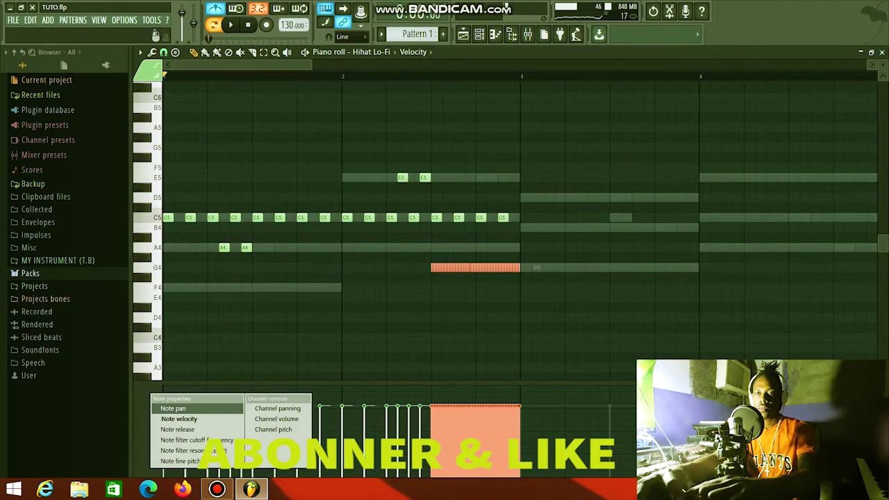
click(182, 407)
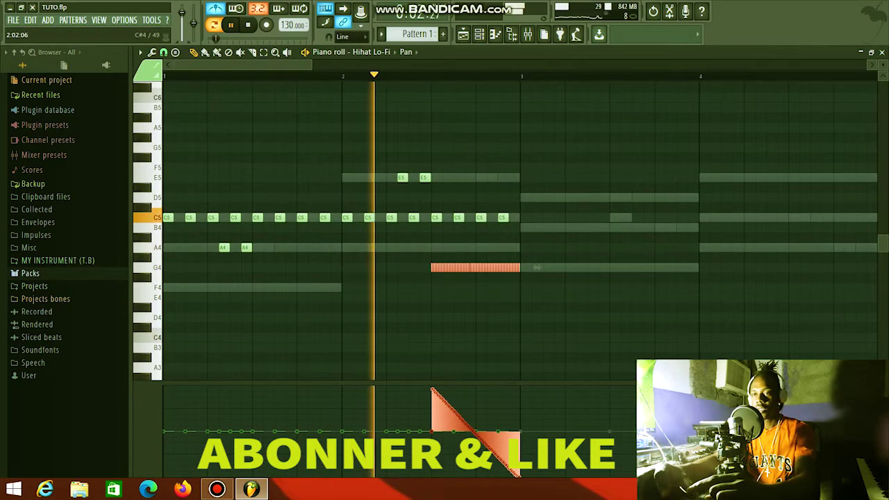
key(ctrl+d)
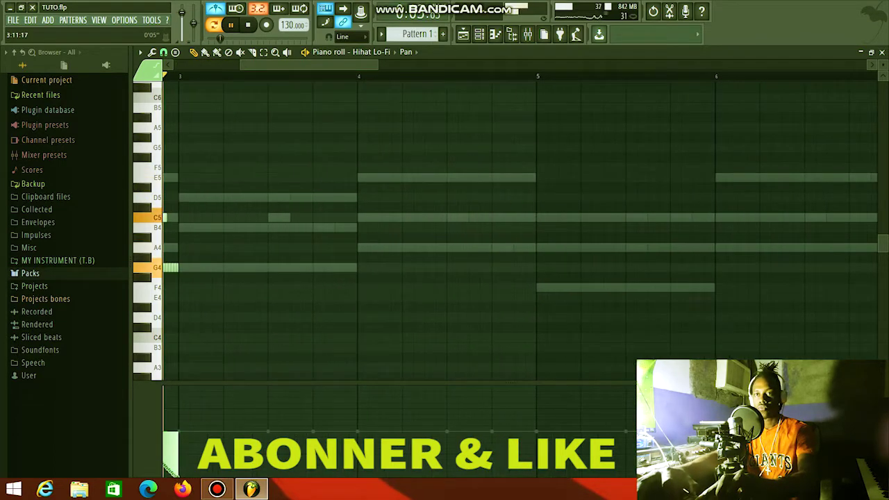
- Duplicate the two-bar hi-hat pattern into bars 3 and 4 and add C5 hits at step 14 of bar 3 and steps 2, 4 and 16 of bar 4
key(ctrl+b)
key(ctrl+d)
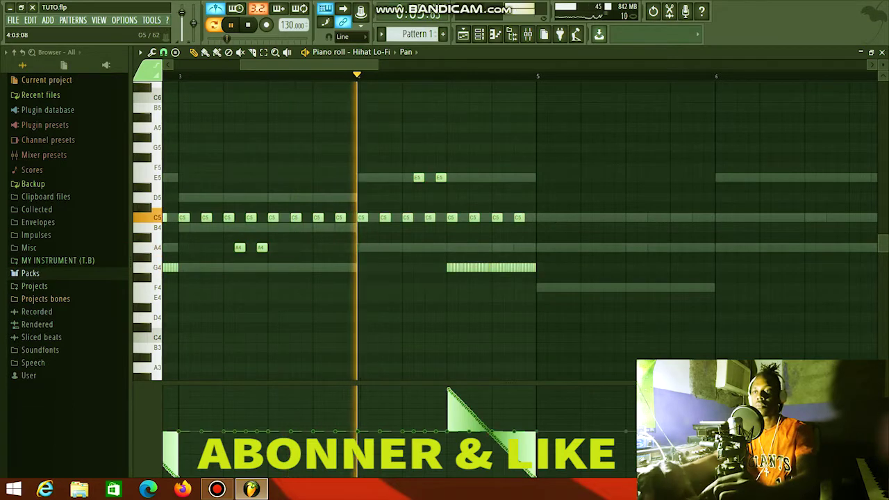
click(373, 217)
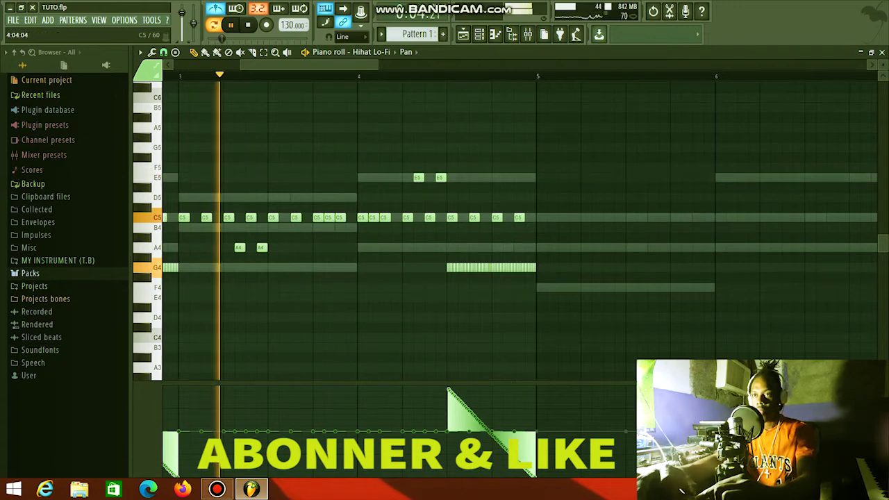
click(395, 218)
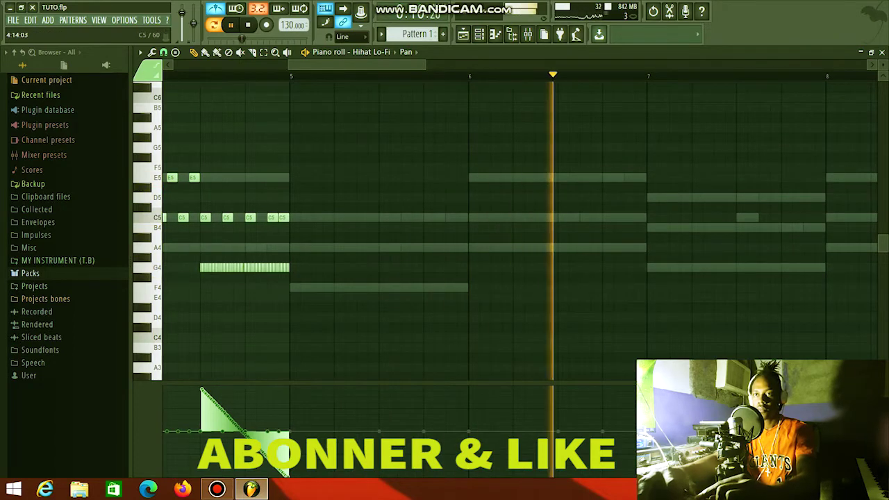
- Duplicate the four-bar hi-hat pattern into bars 5 to 8, and copy those eight bars into bars 9 to 16
key(ctrl+b)
key(ctrl+d)
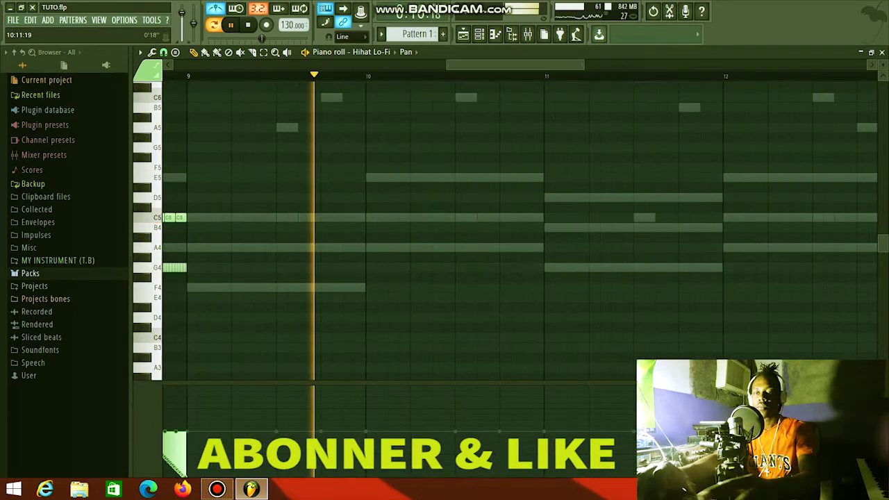
key(ctrl+b)
key(ctrl+d)
- Place a C5 kick at the start of bar 1 in the Kick Punchy piano roll and audition it with note velocity shown
key(F6)
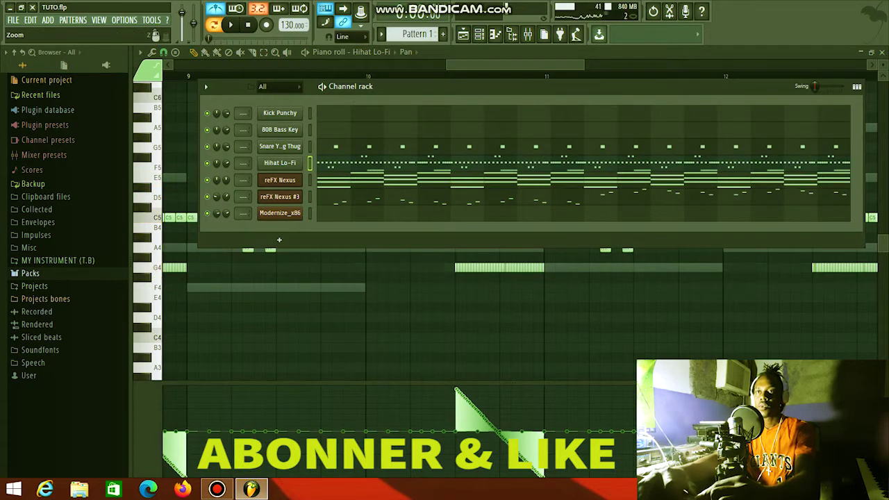
key(F7)
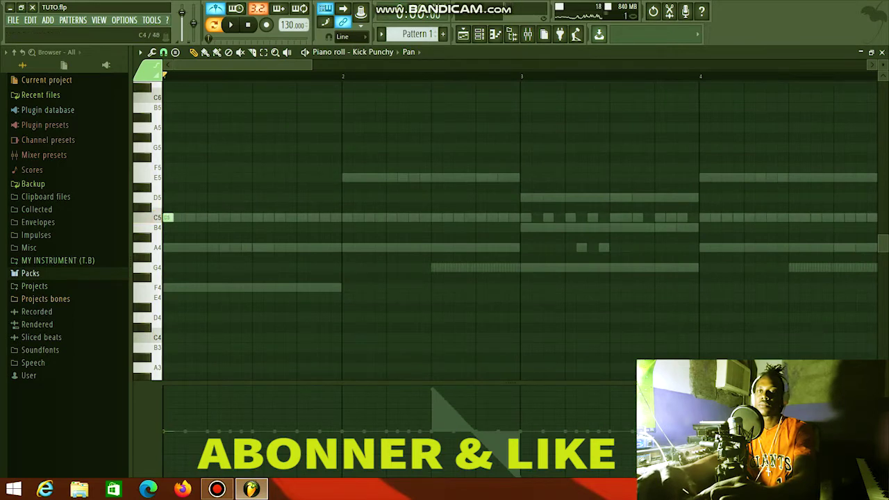
right_click(149, 394)
click(176, 419)
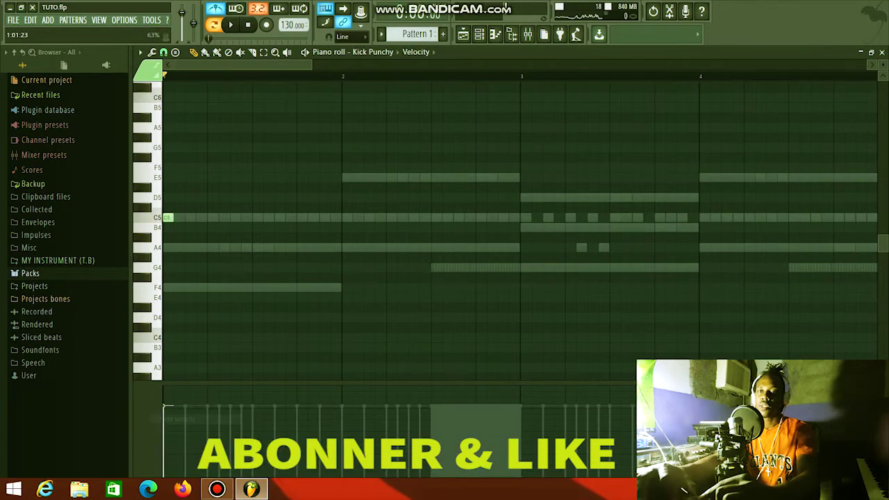
key(space)
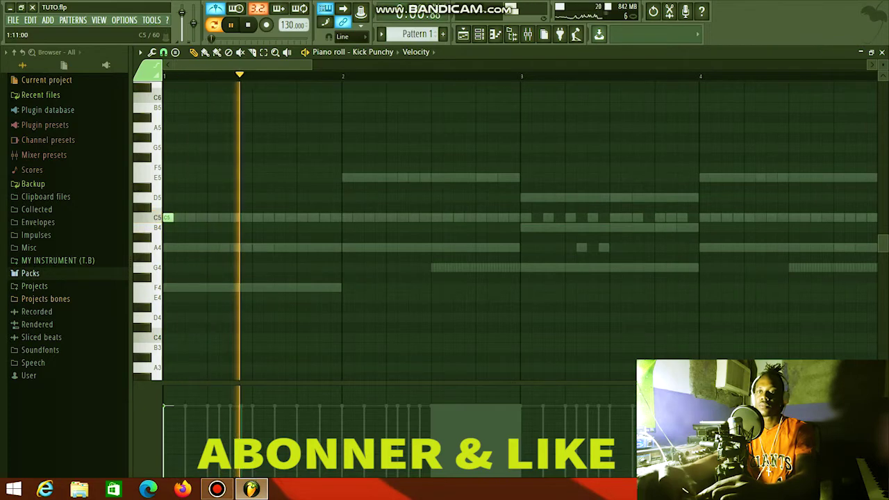
- Add C5 kicks at step 11 of bar 1 and step 5 of bars 2 and 3, auditioning the pattern
key(space)
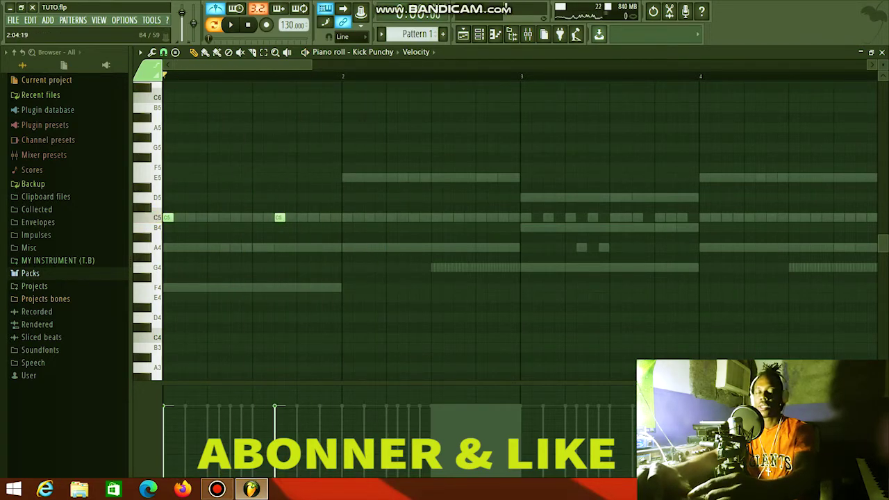
key(space)
key(space)
key(space)
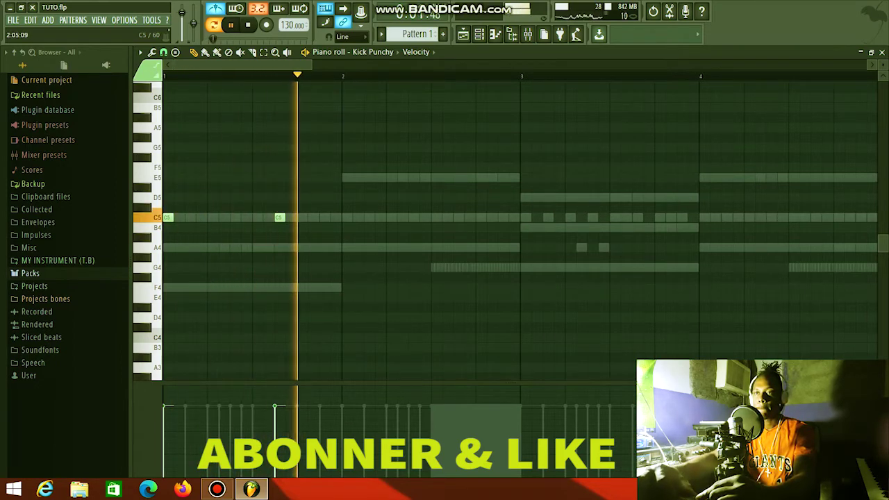
click(390, 218)
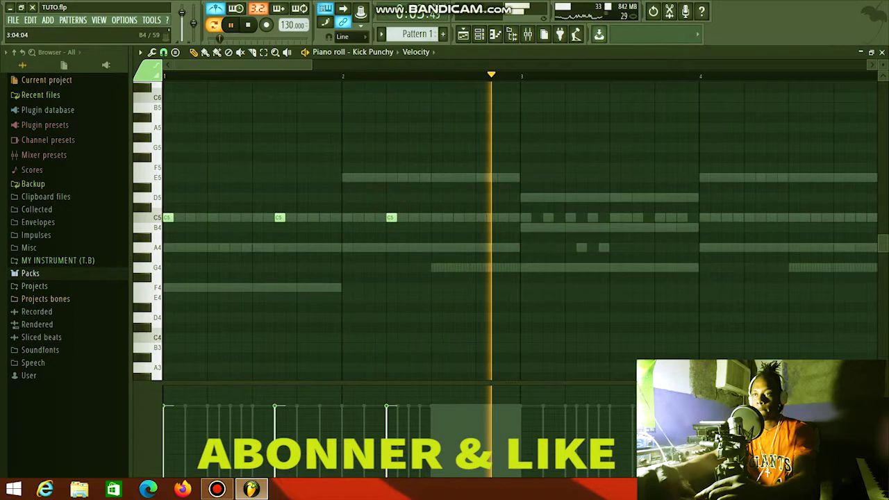
click(569, 218)
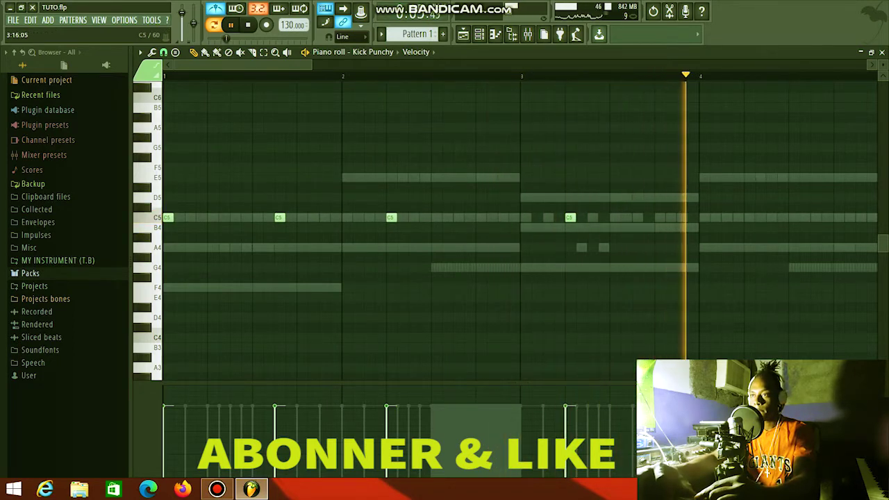
- Add C5 kicks at steps 5 and 13 of bar 4 and duplicate the four-bar kick pattern through bar 16
click(748, 218)
drag(240, 65, 290, 65)
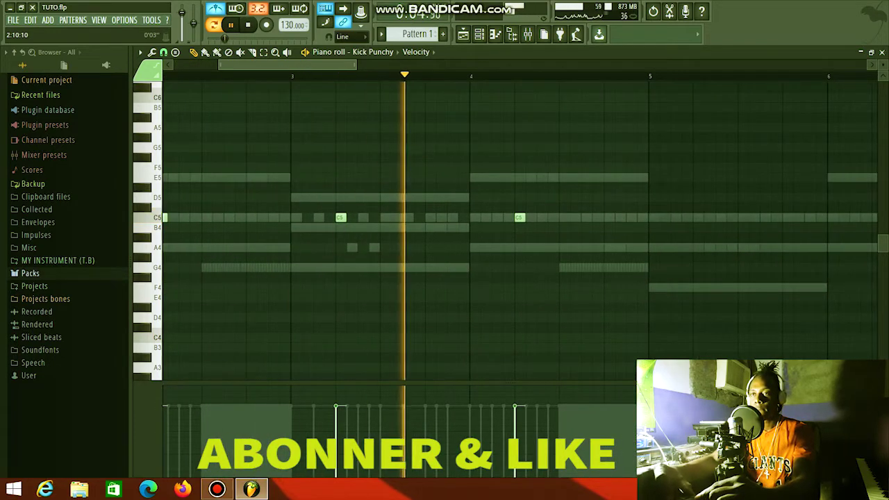
scroll(521, 229, right, 6)
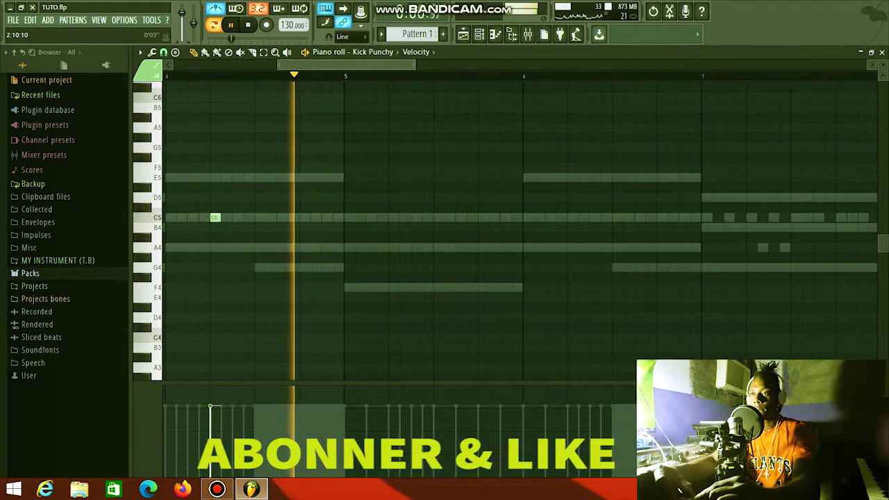
click(304, 218)
key(space)
key(space)
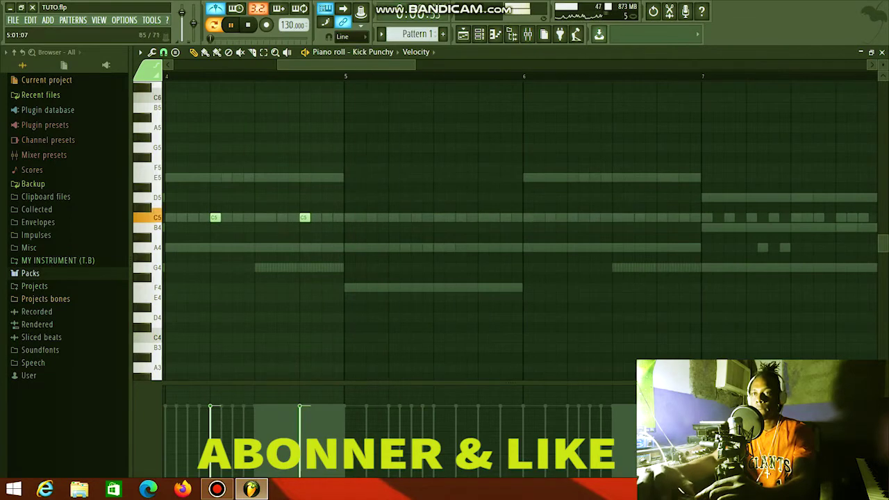
scroll(521, 229, right, 3)
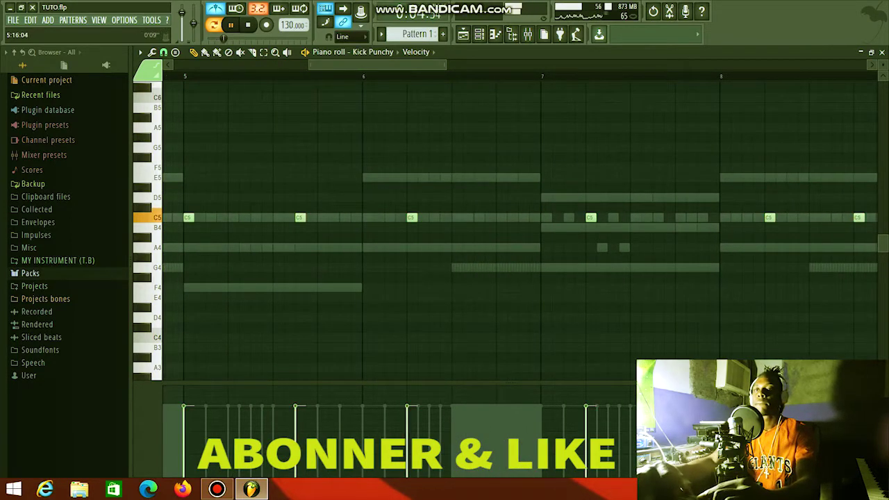
scroll(521, 229, right, 12)
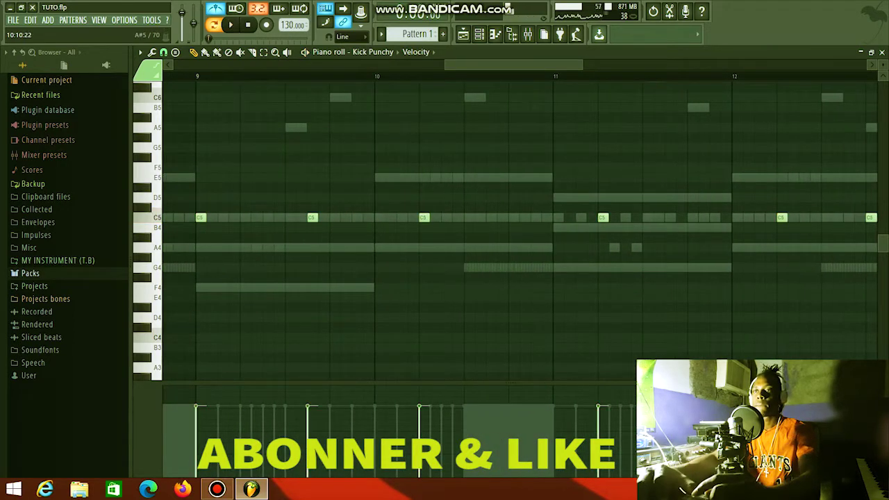
- Play the pattern, open the 808 Bass Key piano roll and inspect the properties of the F5 slide note in bar 1
click(479, 34)
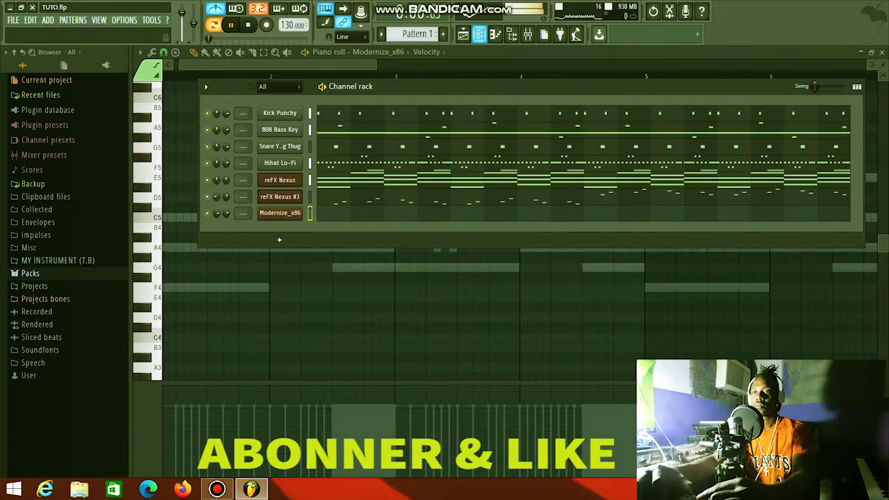
key(space)
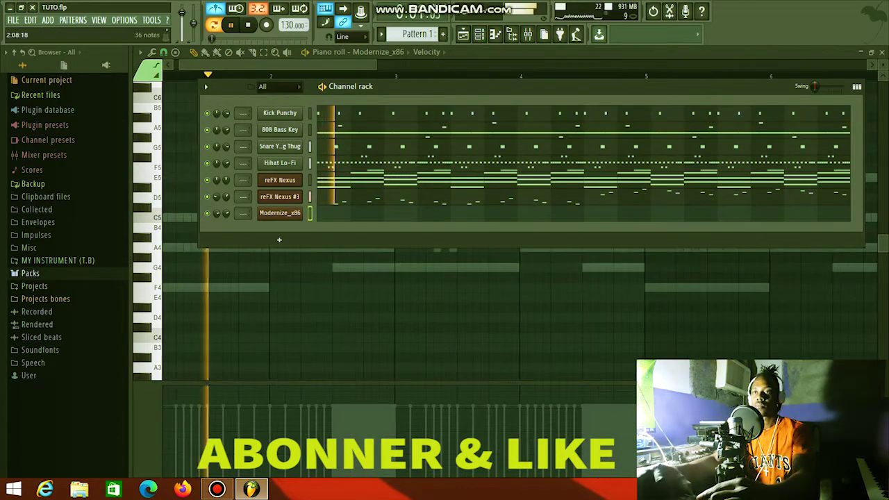
click(366, 129)
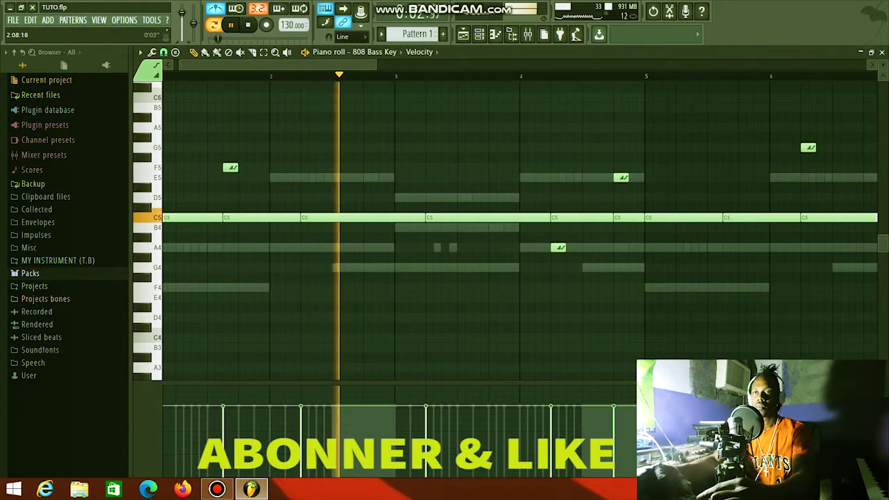
key(space)
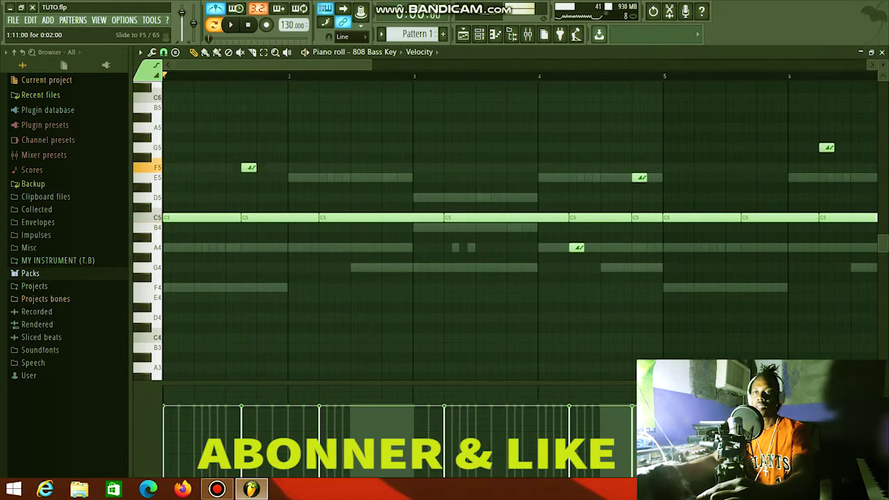
double_click(249, 167)
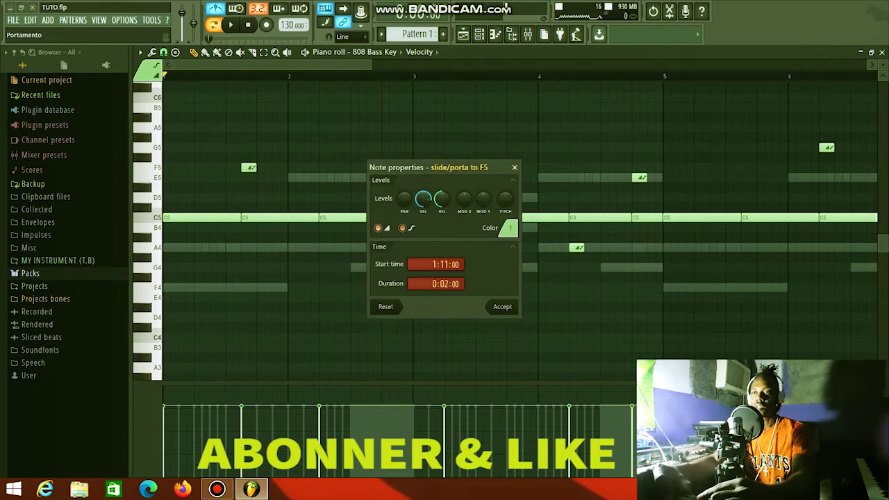
key(Return)
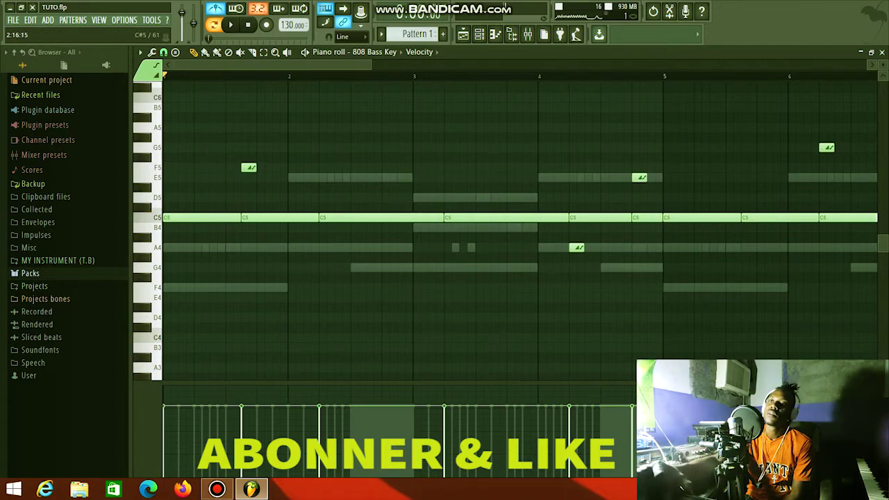
- Try a two-step F5 bass note at step 5 of bar 3 with slide and portamento turned on
click(445, 167)
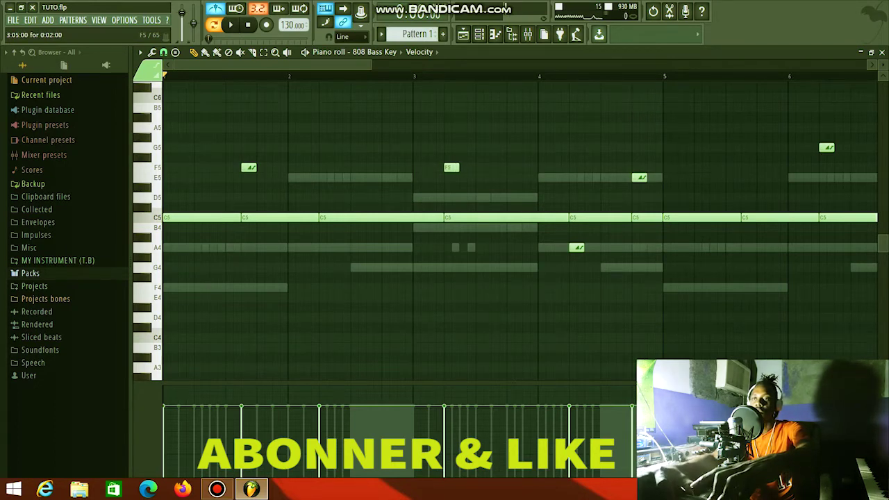
double_click(451, 167)
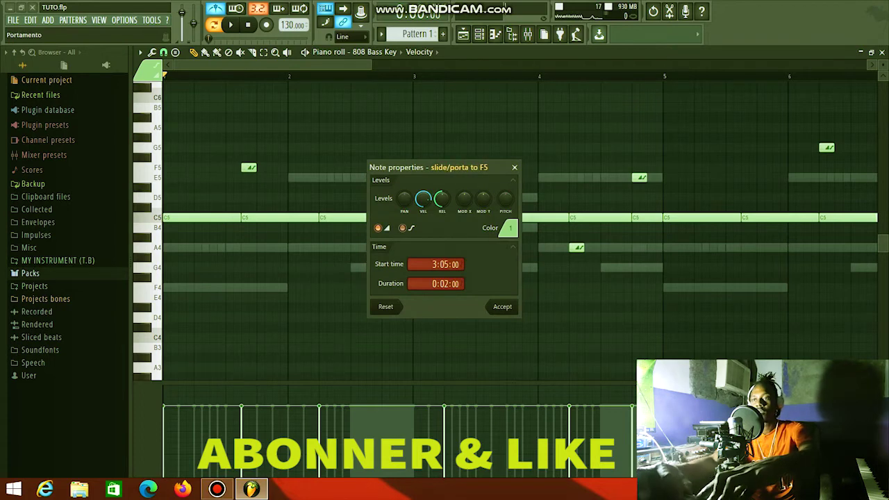
click(502, 307)
key(space)
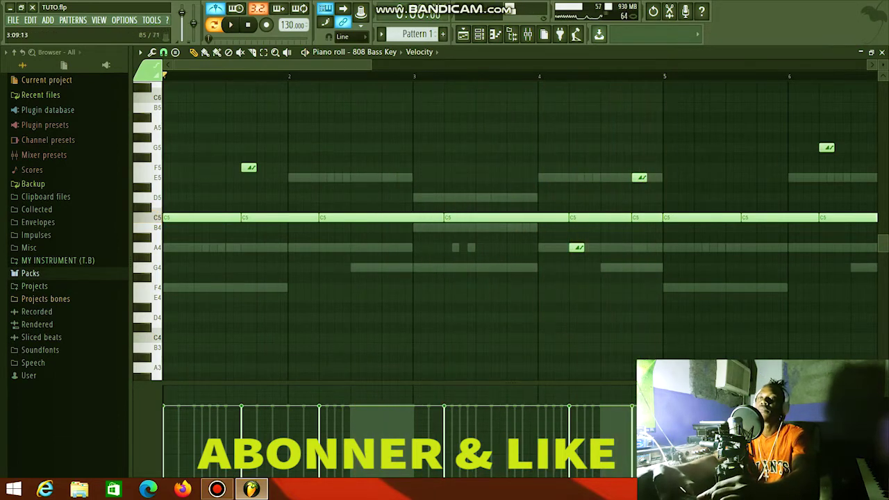
- Open the Modernize_x86 piano roll and place two-step notes A4, C5 and D5 at steps 7, 9 and 11 of bar 1
key(F6)
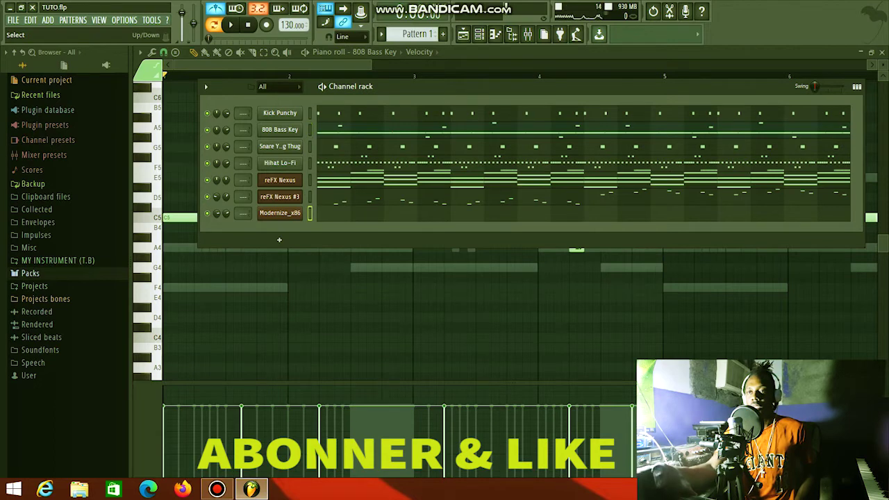
key(F6)
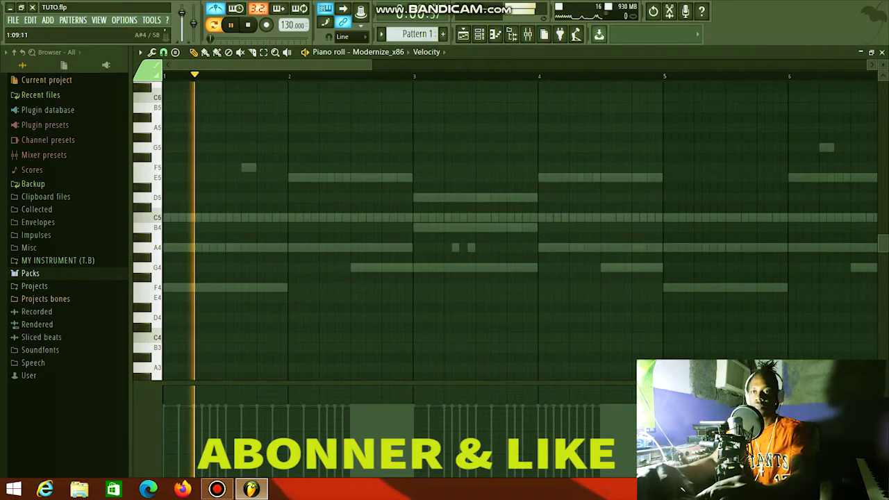
key(space)
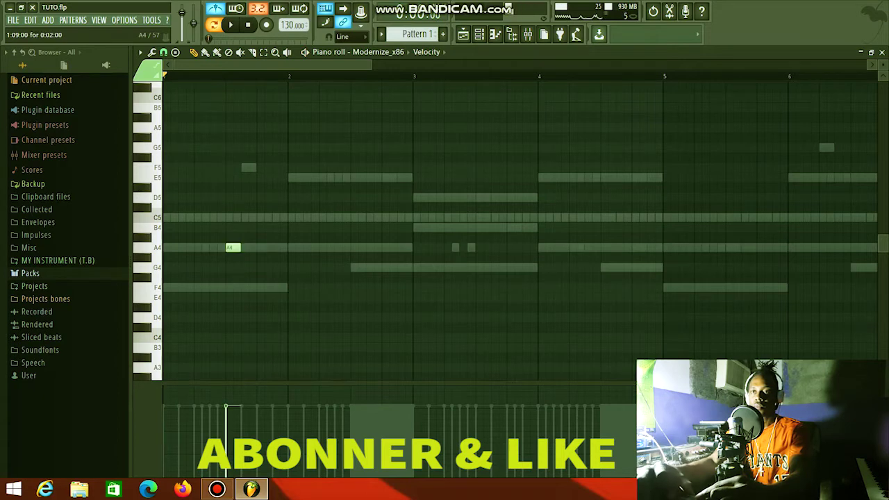
key(space)
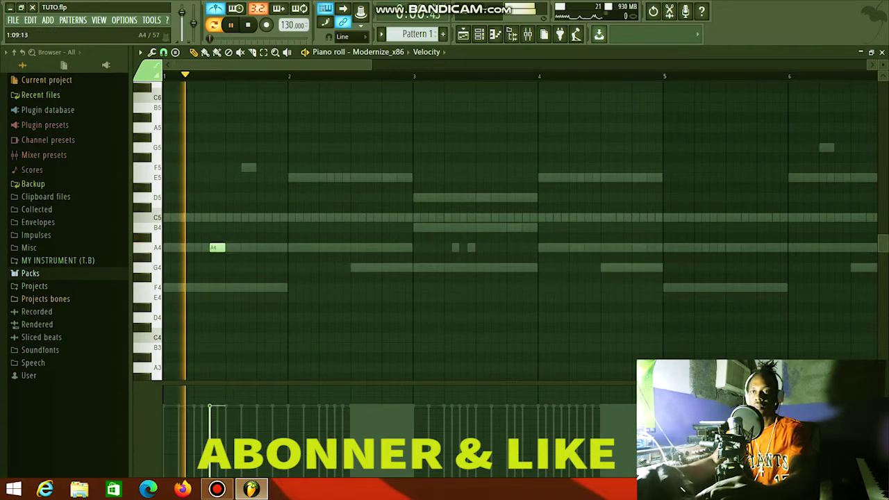
click(233, 217)
key(space)
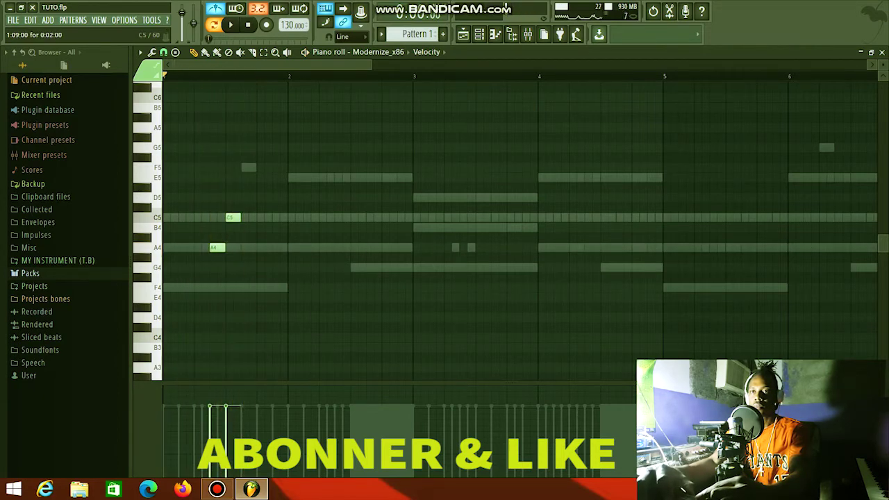
key(space)
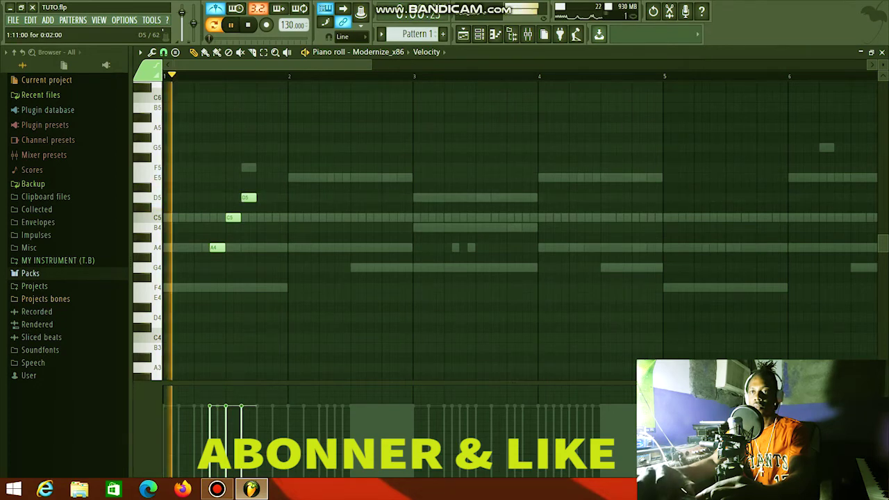
- Continue the Modernize_x86 melody with two-step notes C5 at step 13 and D5 at step 15 of bar 1
drag(371, 64, 328, 65)
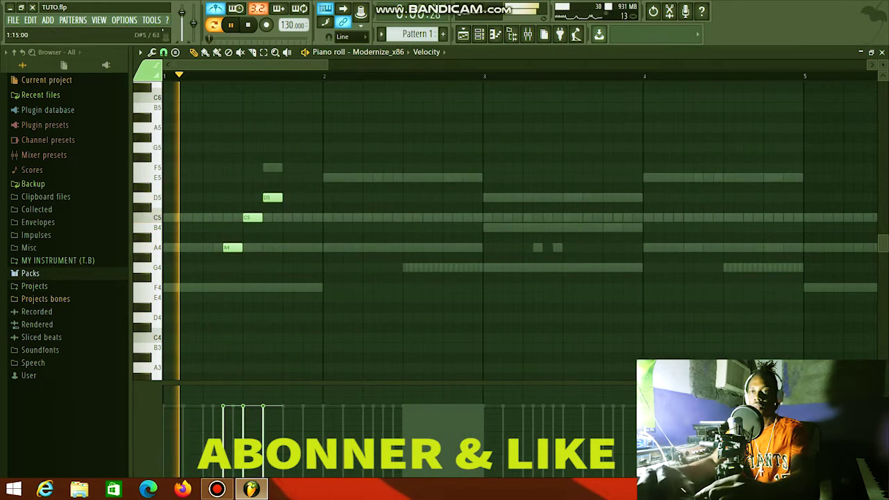
click(286, 238)
key(space)
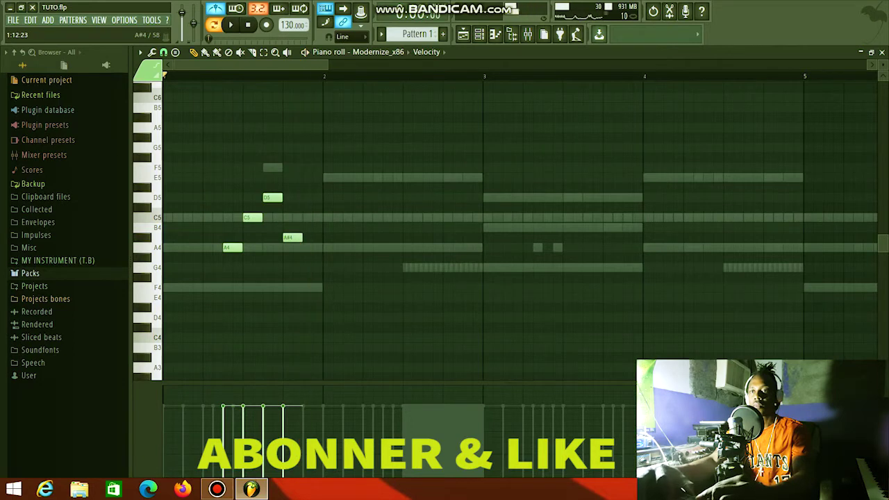
click(307, 197)
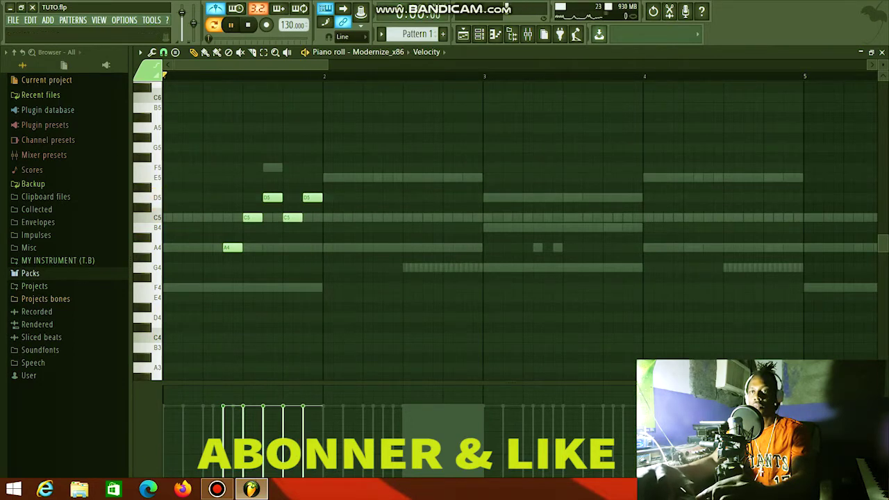
key(space)
- Place an E5 note at the start of bar 2, make it eight steps long and audition the melody
click(326, 178)
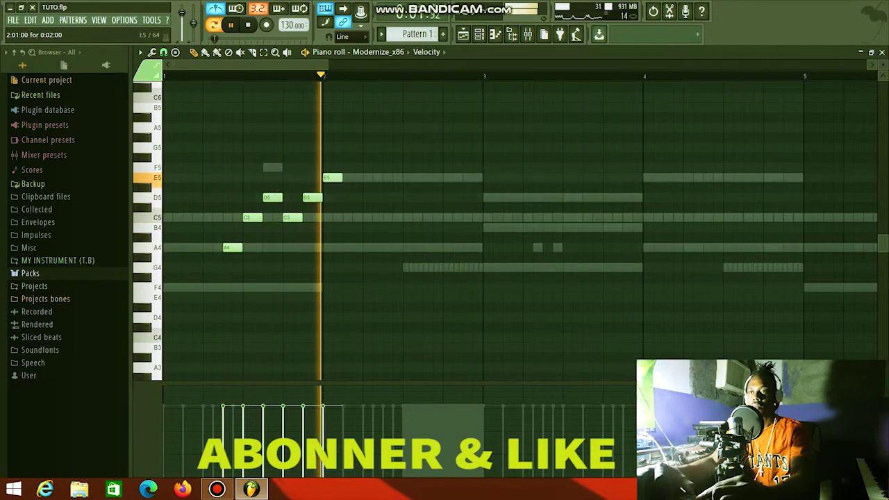
drag(340, 178, 472, 177)
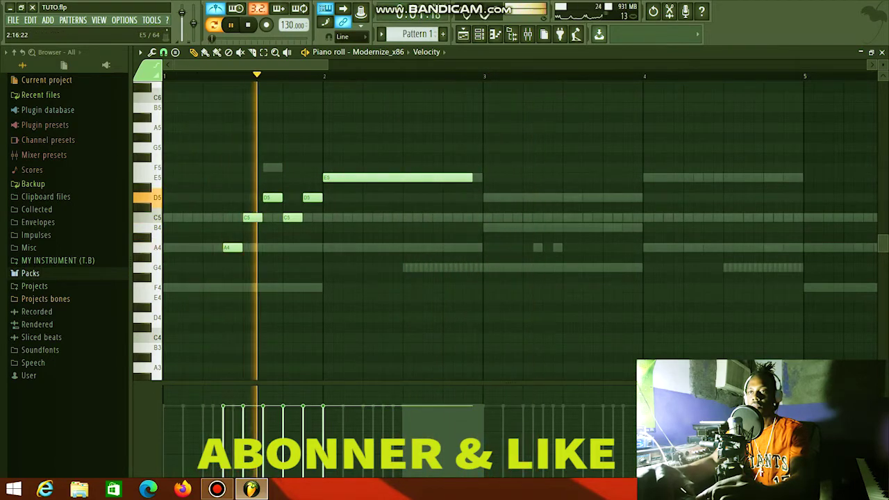
drag(472, 178, 403, 178)
key(space)
key(space)
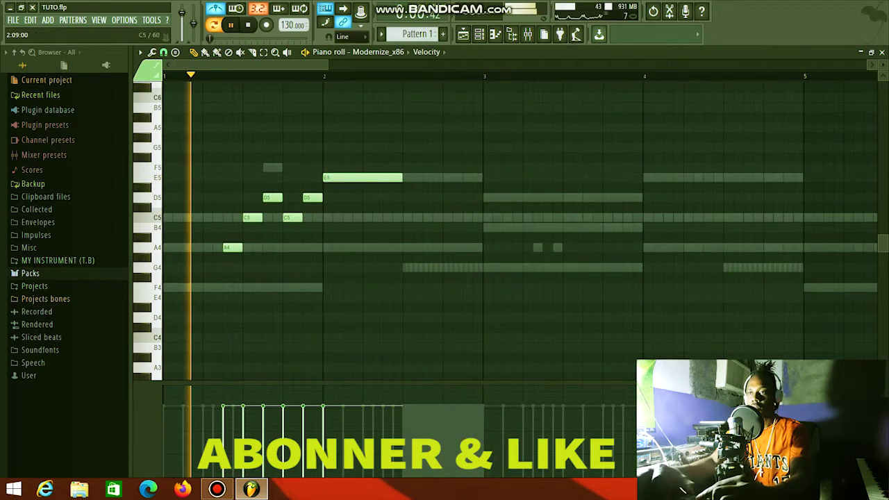
- Add eight-step notes C5 at step 9 of bar 2 and D5 at the start of bar 3, and replay the melody
click(485, 198)
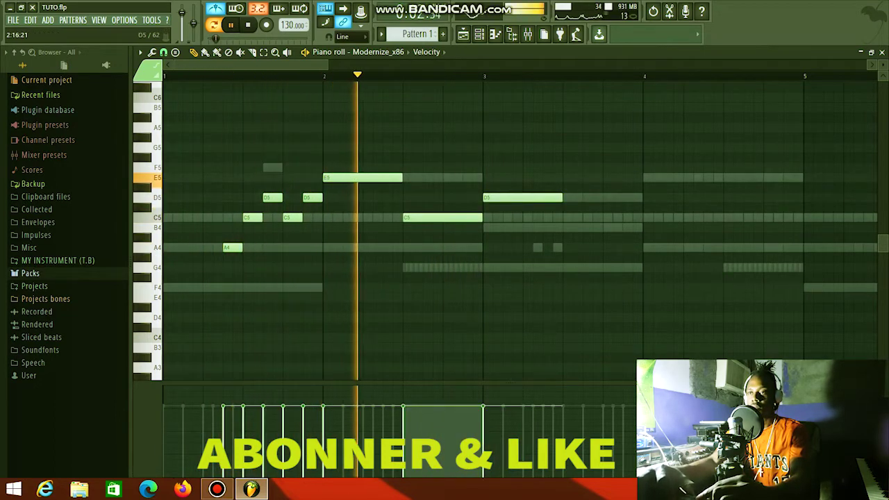
key(space)
key(space)
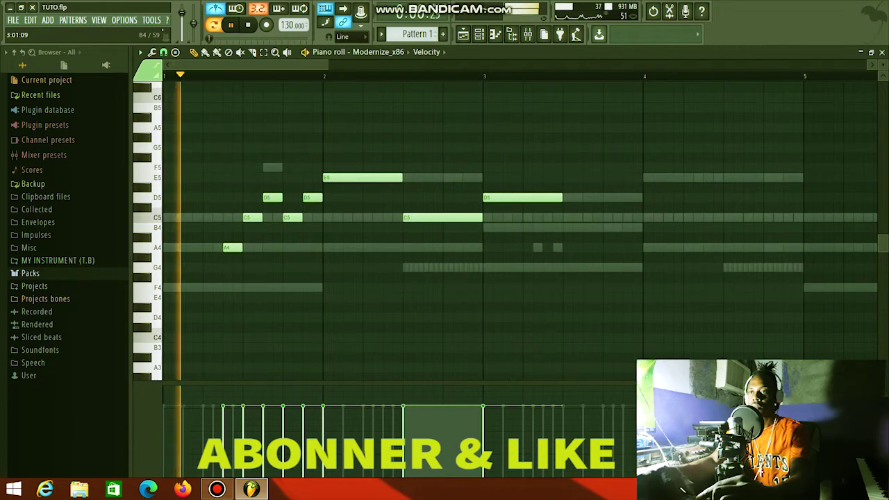
- Shorten the C5 at step 9 of bar 2 to two steps and add two-step A4, C5 and A4 notes at steps 11, 13 and 15
drag(412, 218, 421, 217)
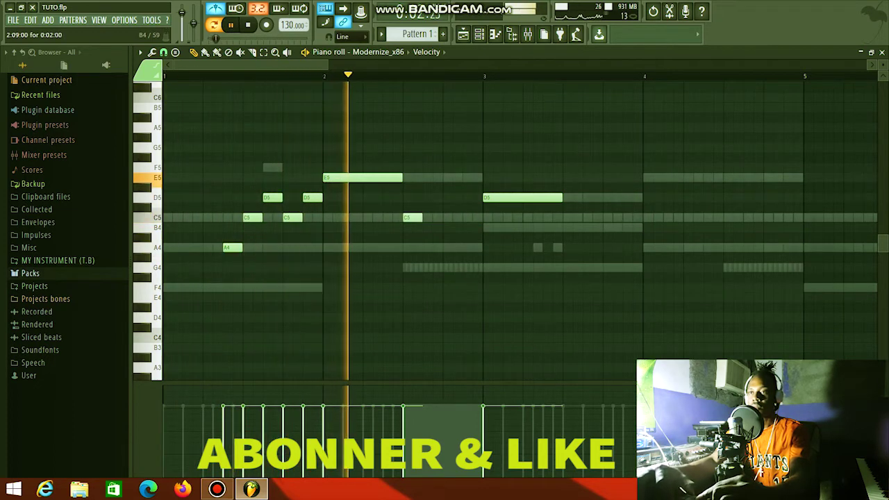
click(429, 247)
key(space)
key(space)
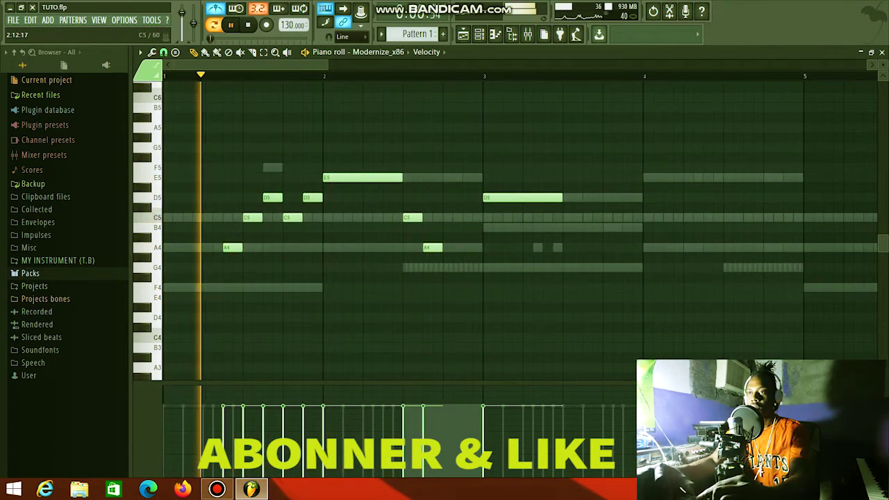
click(448, 217)
click(469, 248)
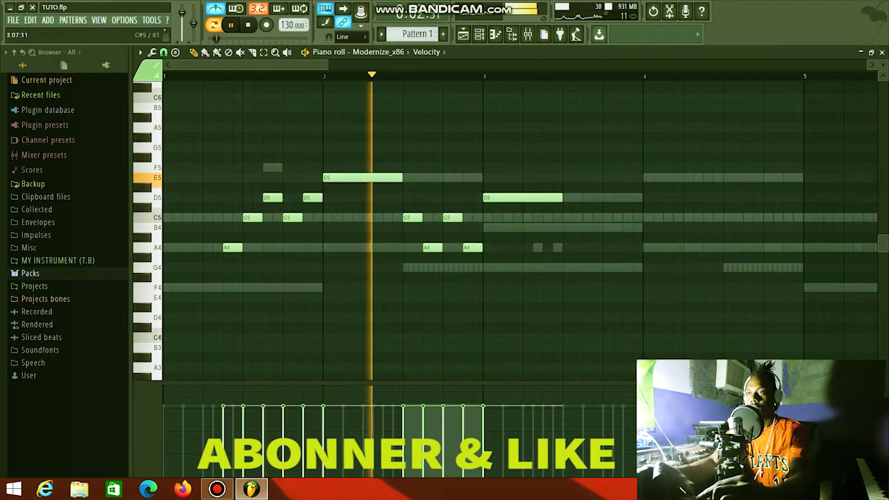
- Add eight-step notes B4 at step 9 of bar 3, C5 at the start of bar 4 and A4 at step 9 of bar 4
click(568, 227)
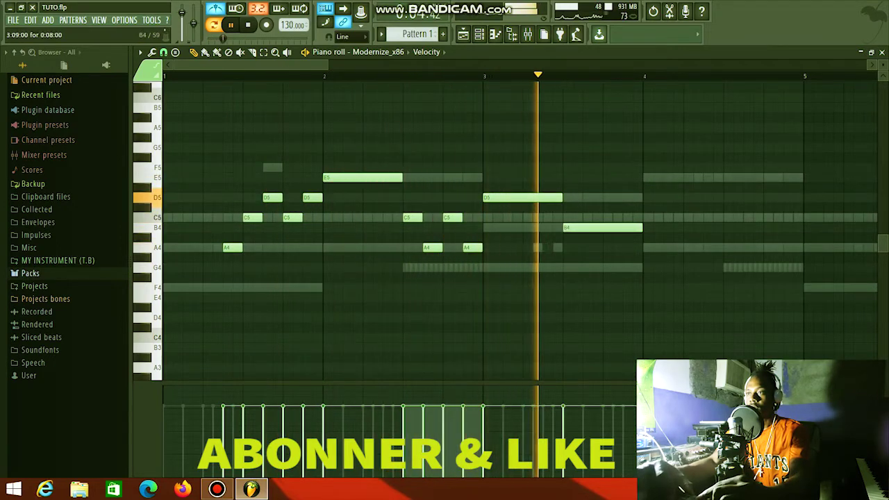
click(648, 217)
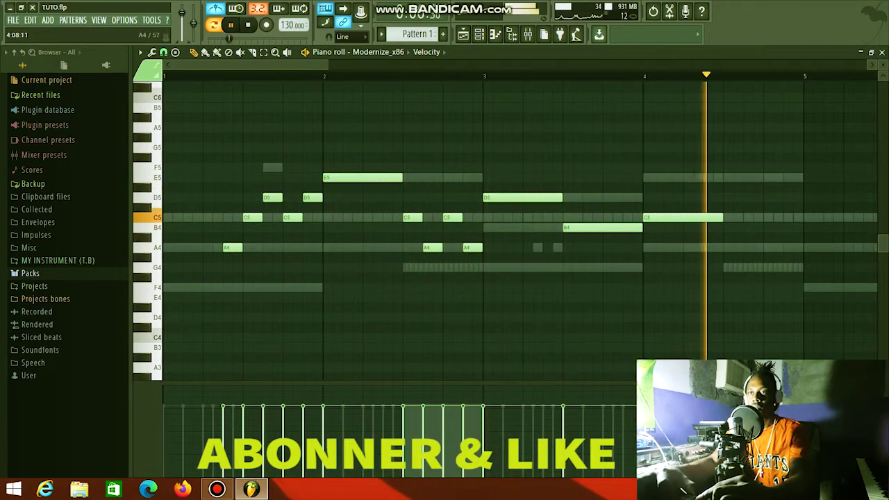
click(733, 247)
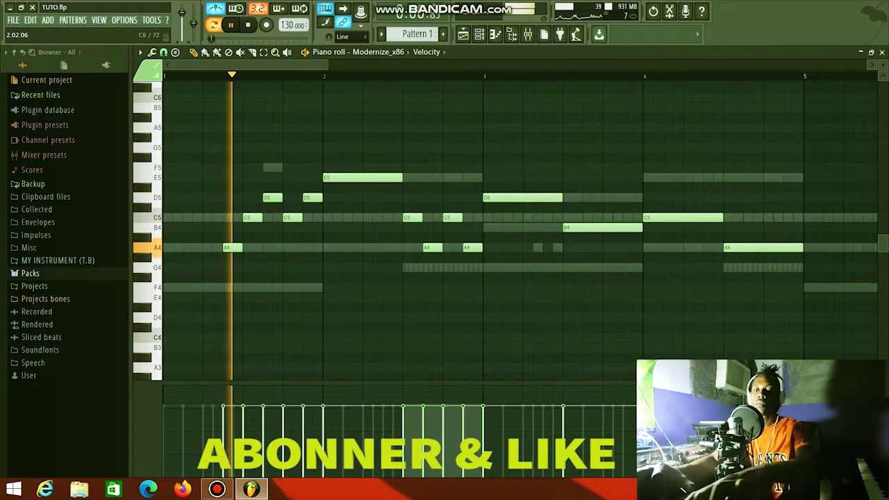
- Duplicate the four-bar Modernize_x86 melody into bars 5 to 8 and deselect the copied notes
drag(309, 65, 445, 65)
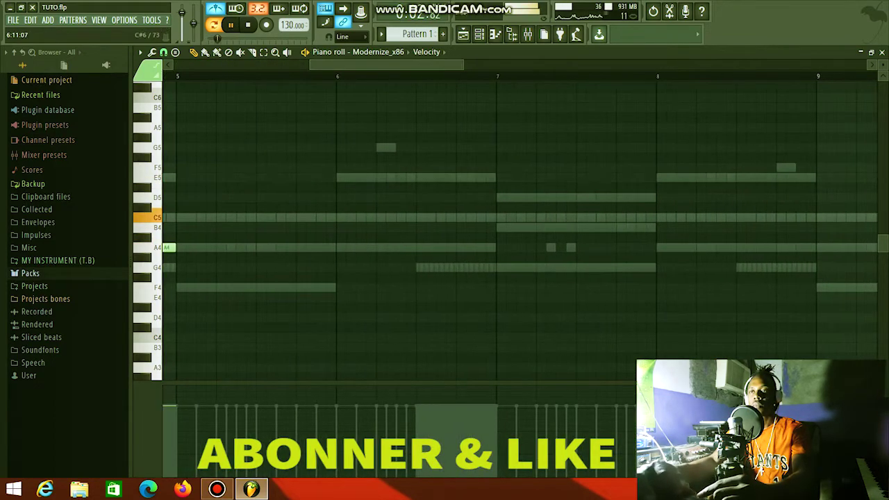
key(ctrl+b)
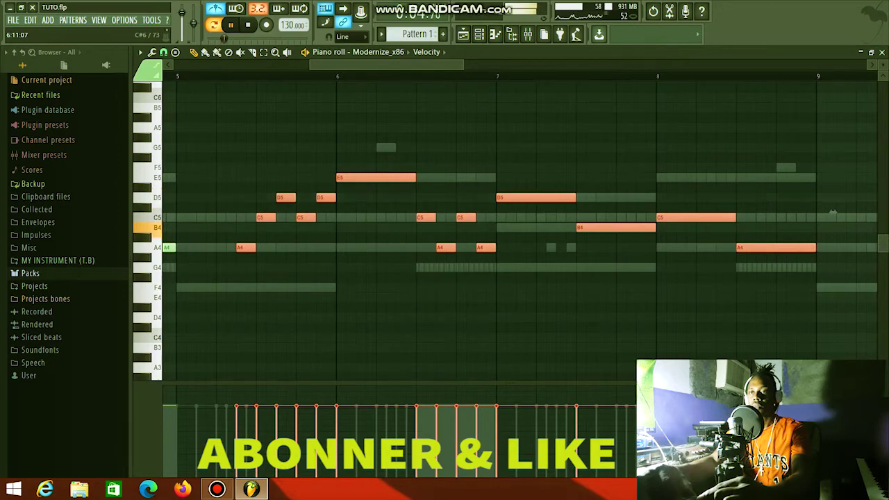
key(ctrl+d)
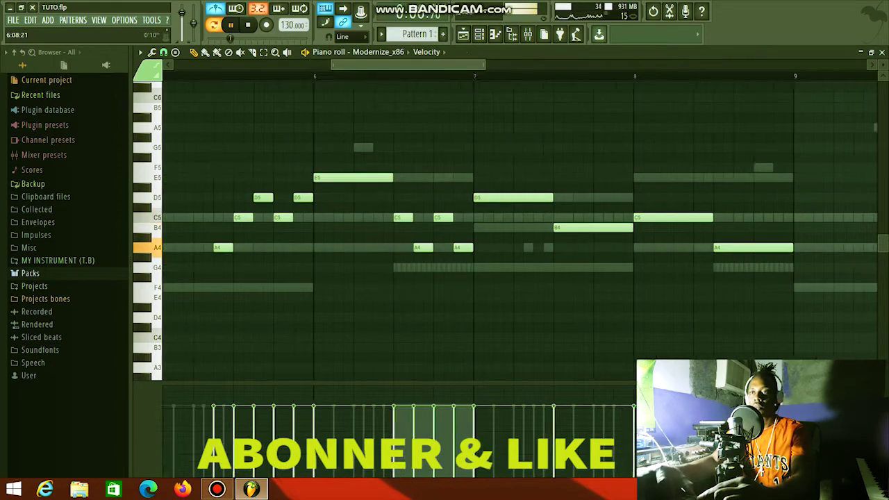
- Duplicate the eight-bar Modernize_x86 melody into bars 9 to 16 and raise the copy by one octave
drag(354, 247, 354, 178)
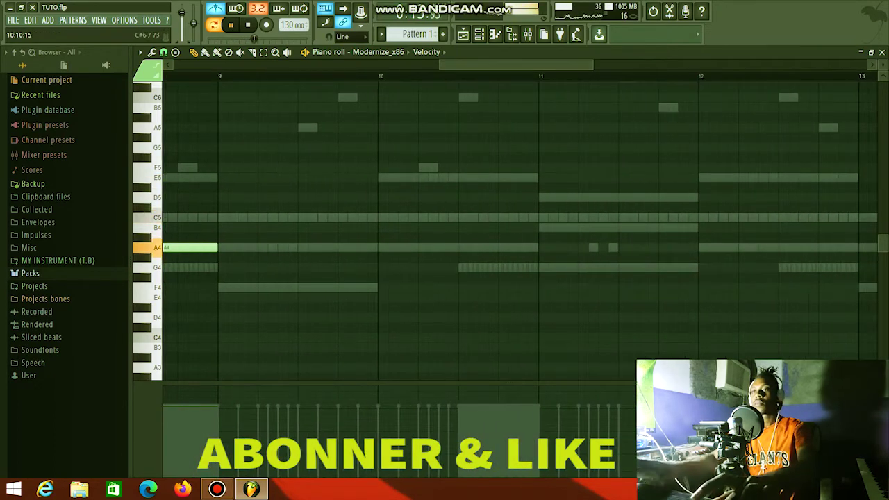
key(ctrl+b)
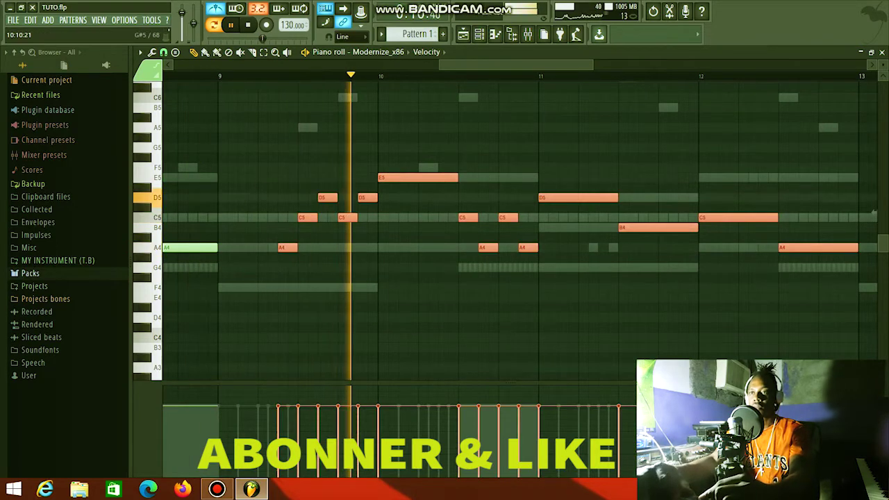
key(ctrl+Up)
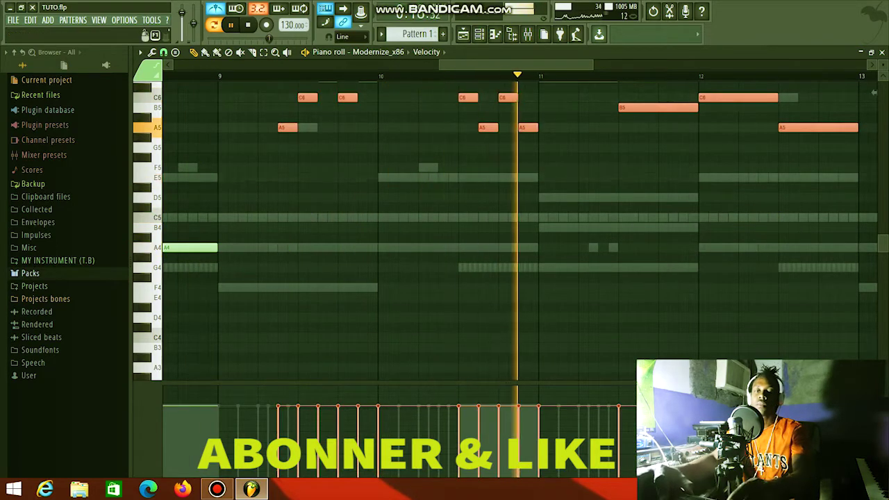
- Stop playback with the metronome switched off and show the playlist
key(F6)
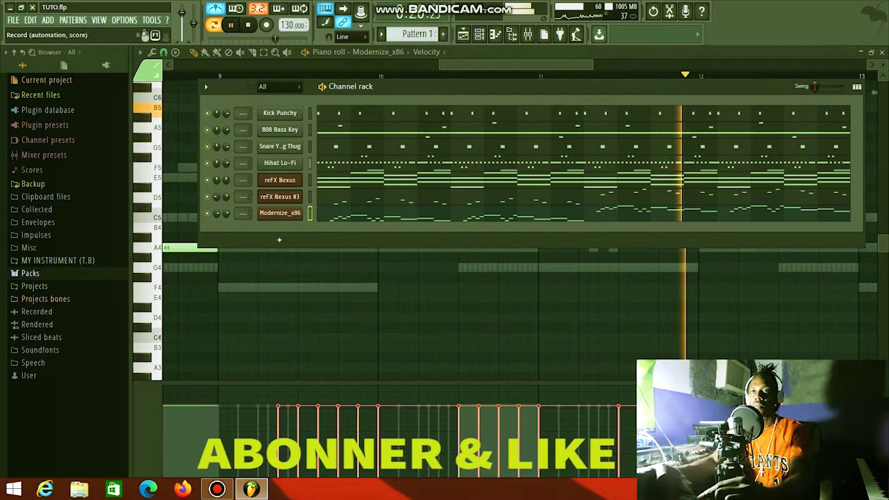
key(space)
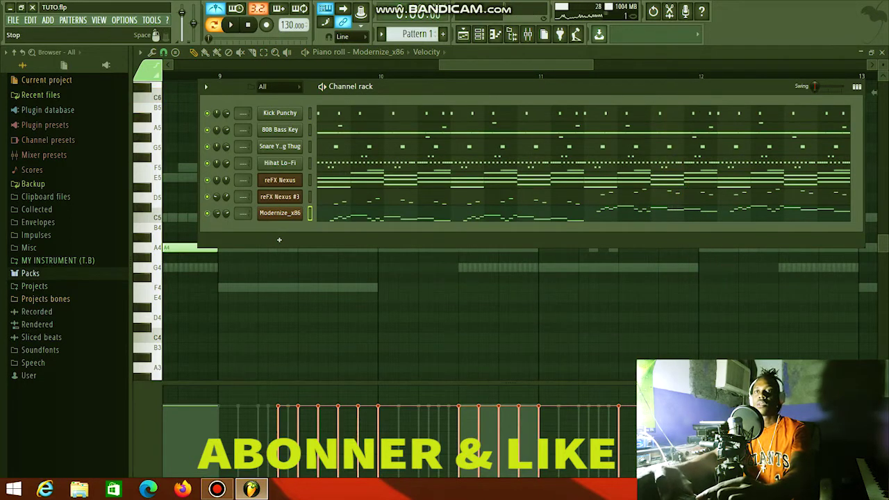
key(ctrl+m)
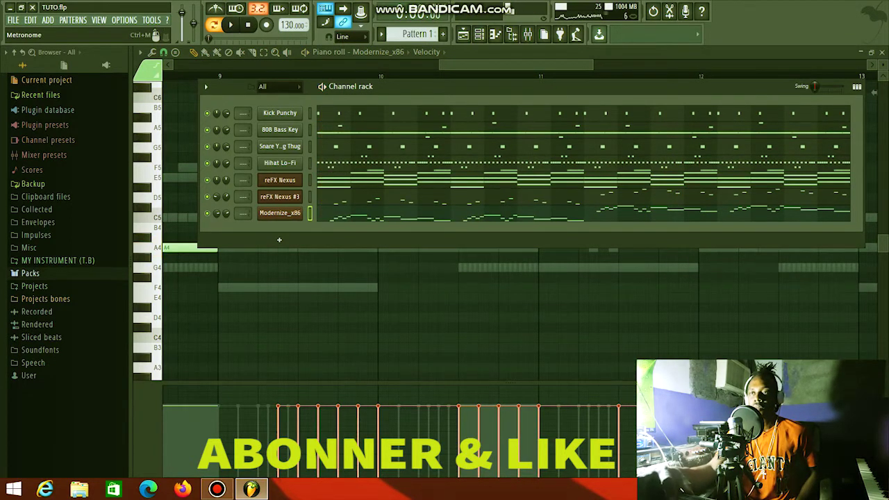
key(F5)
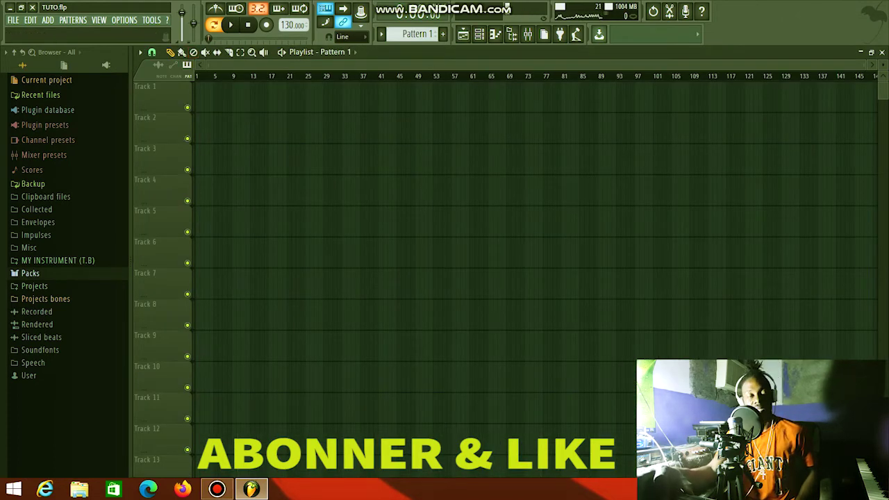
- Copy the reFX Nexus chords and the reFX Nexus #3 melody from Pattern 1 into Pattern 3
click(463, 34)
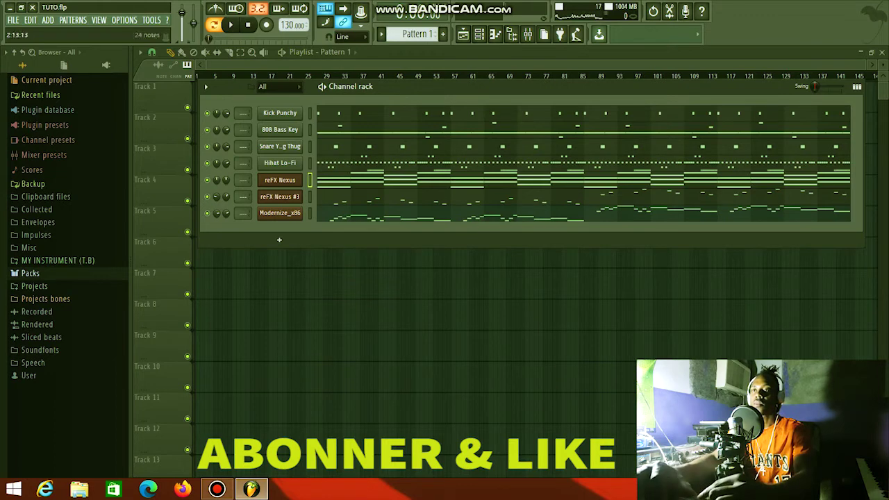
scroll(436, 34, down, 2)
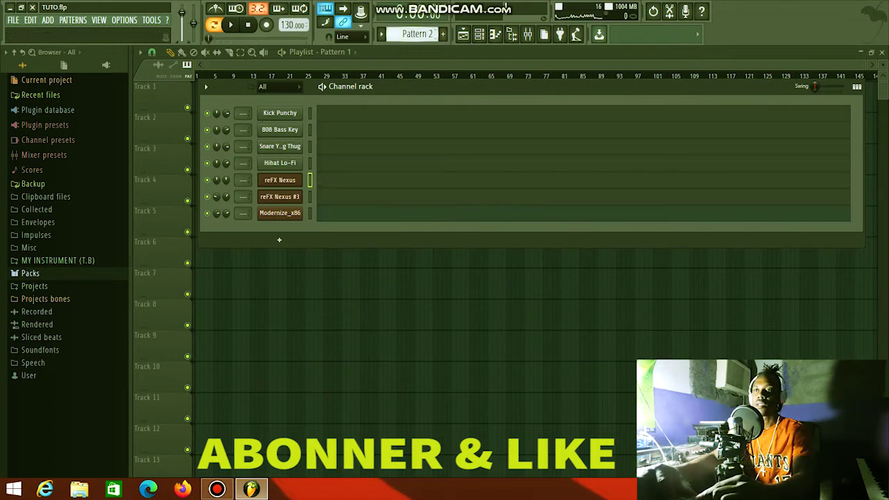
key(ctrl+v)
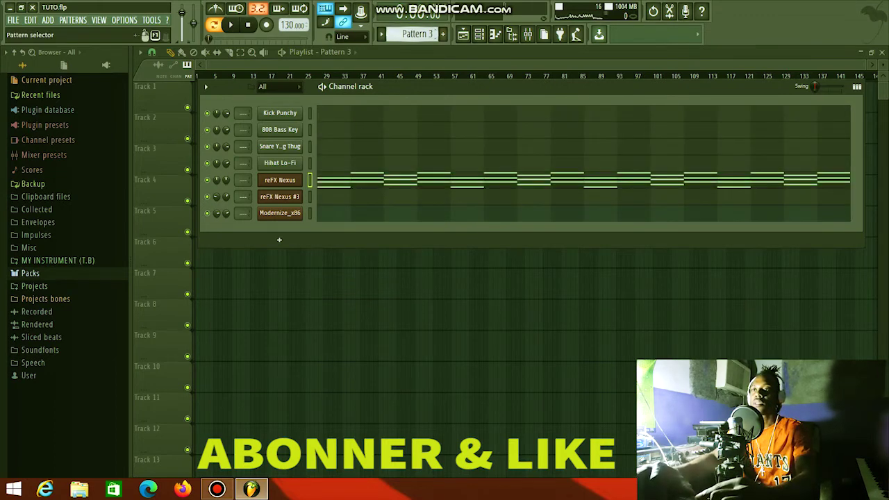
key(KP_Subtract)
key(KP_Subtract)
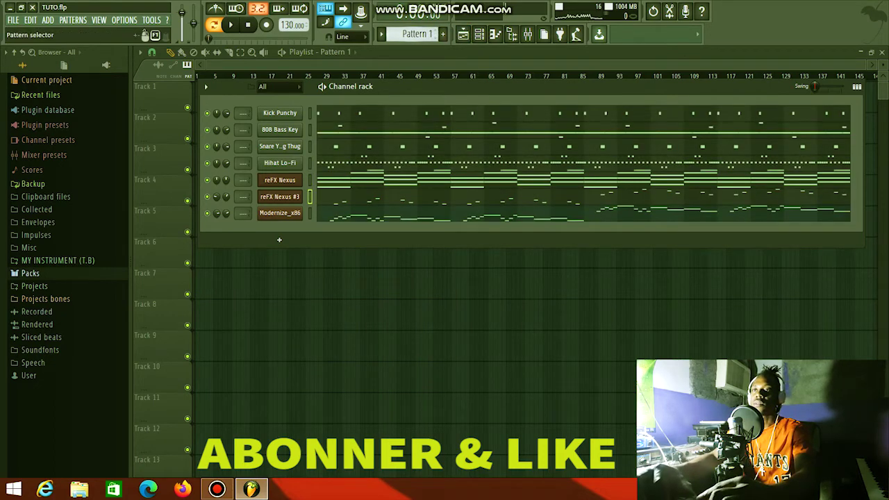
key(KP_Add)
key(KP_Add)
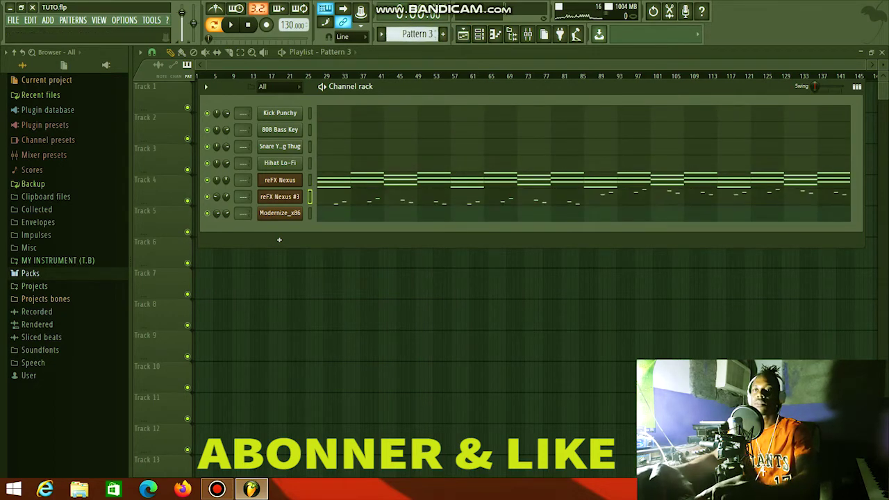
- Place Pattern 3 on Track 3 at bar 1 and Pattern 1 on Track 1 at bar 17 of the playlist
key(F6)
drag(214, 160, 196, 160)
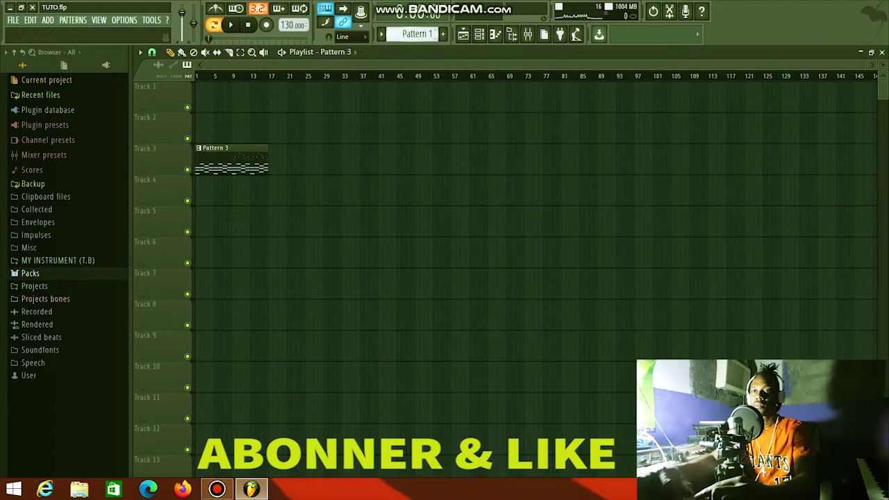
click(275, 98)
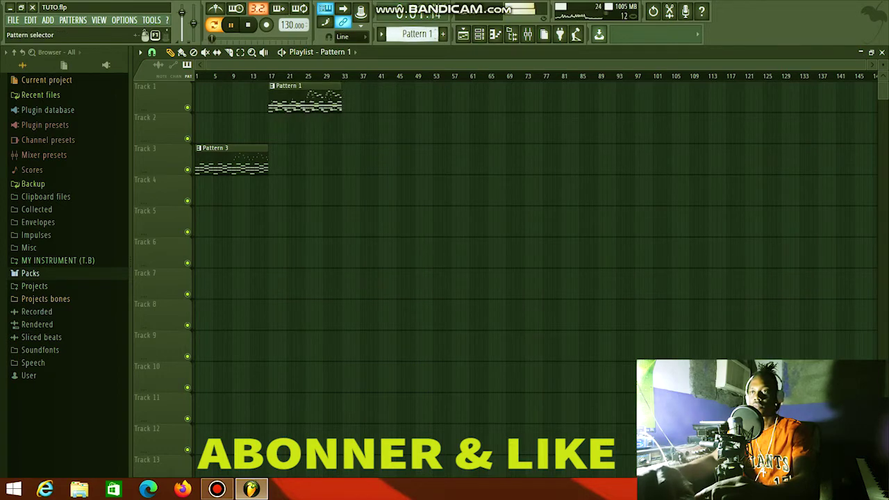
- Copy all seven channels of Pattern 1 into Pattern 5 and place Pattern 5 on Track 5 at bar 33
scroll(417, 34, up, 1)
click(478, 34)
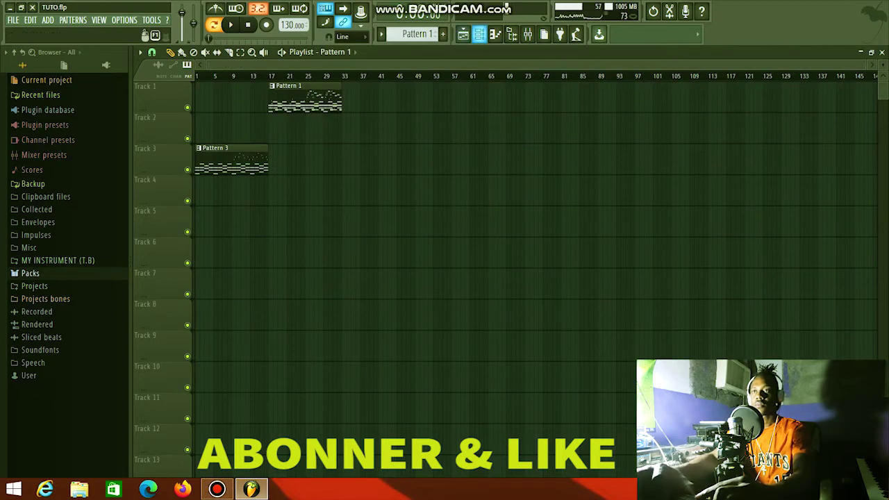
click(479, 34)
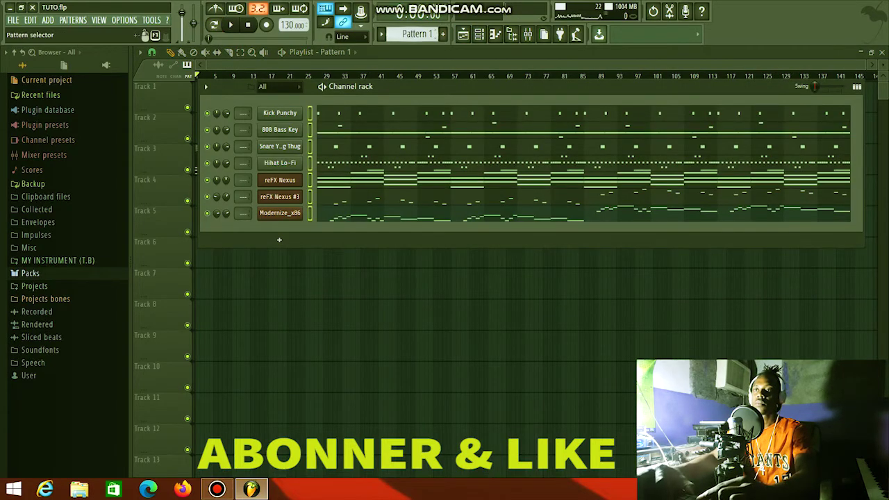
scroll(417, 34, down, 3)
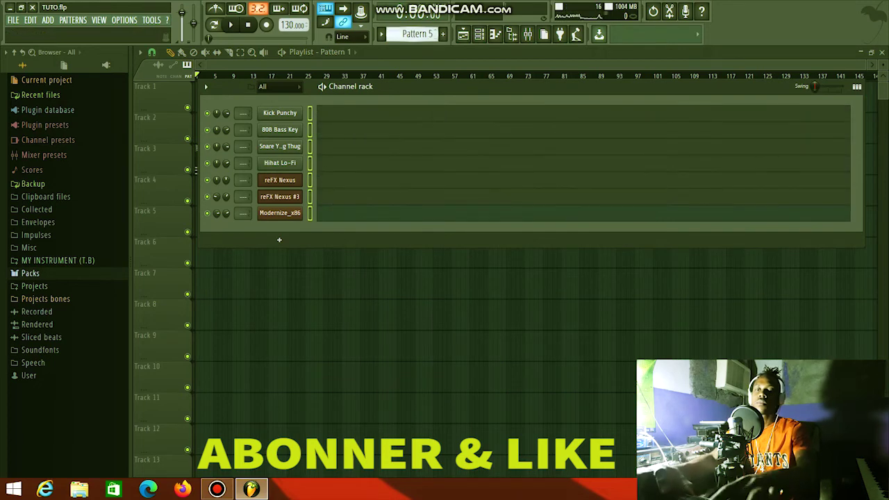
key(ctrl+v)
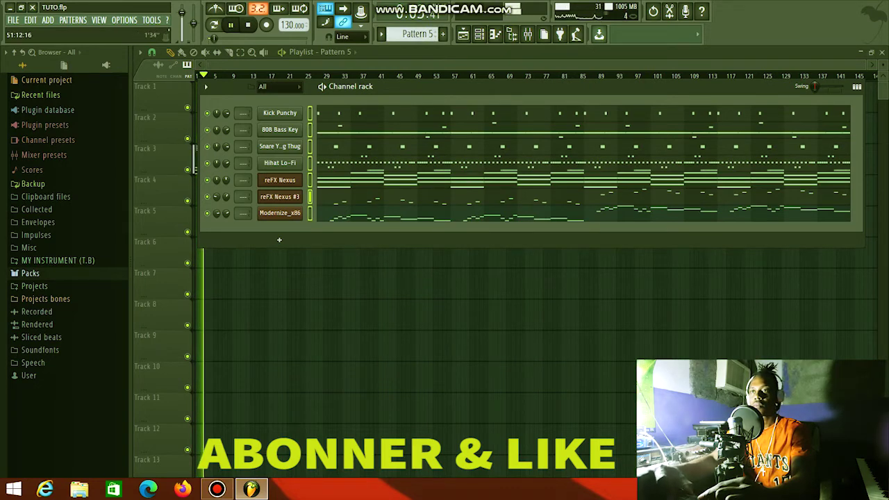
key(F6)
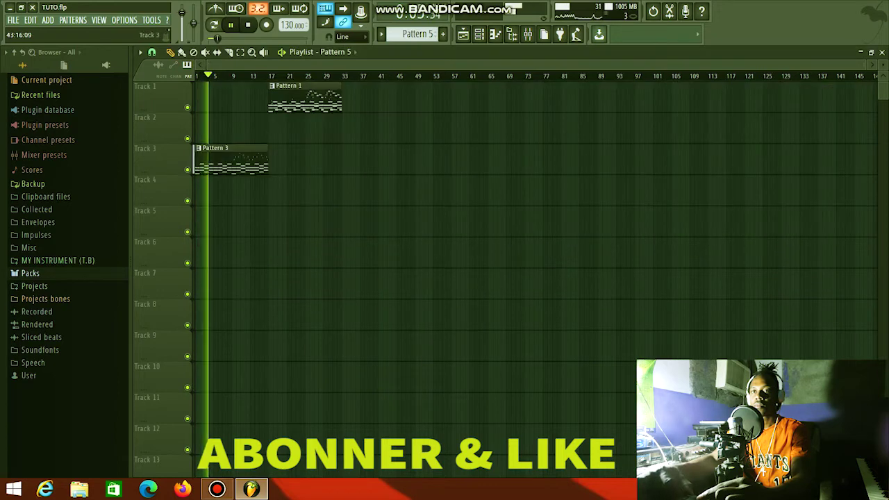
drag(386, 160, 348, 219)
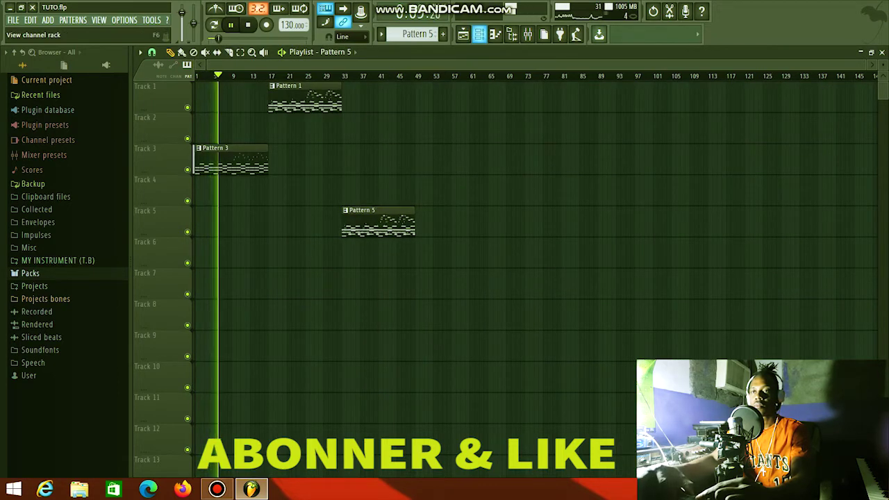
- Audition Pattern 5 in pattern mode and examine the reFX Nexus #3 notes
key(F6)
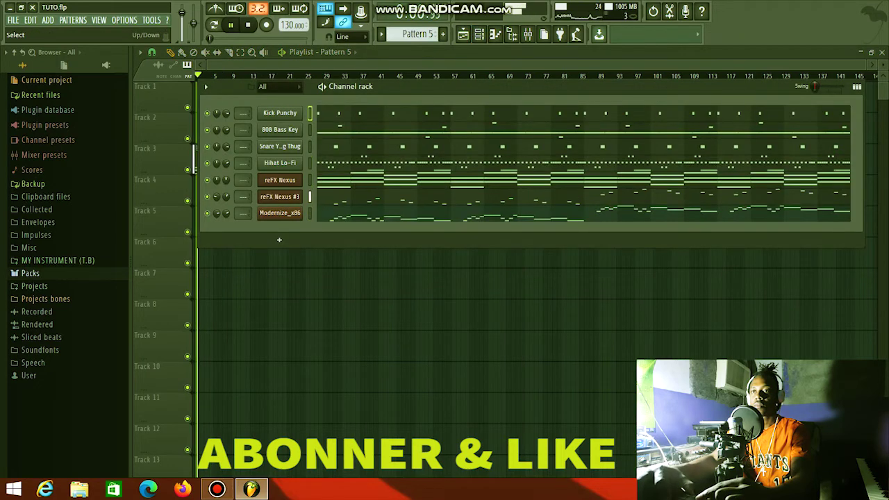
key(l)
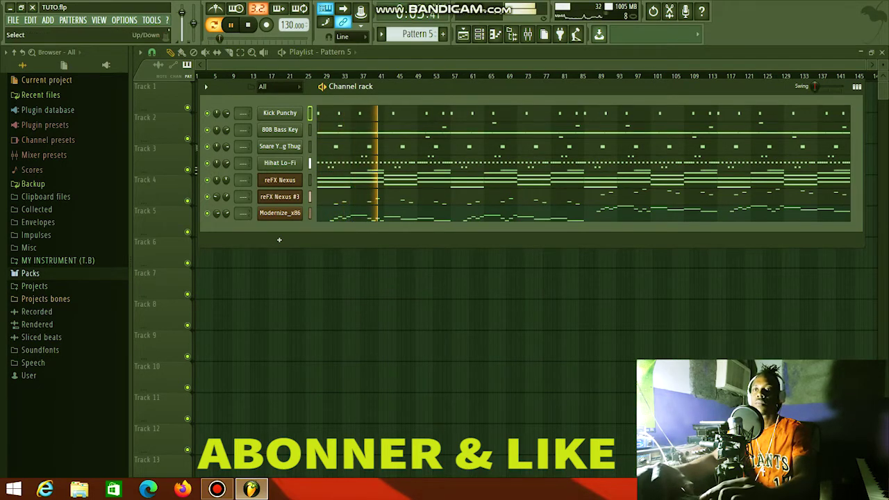
key(space)
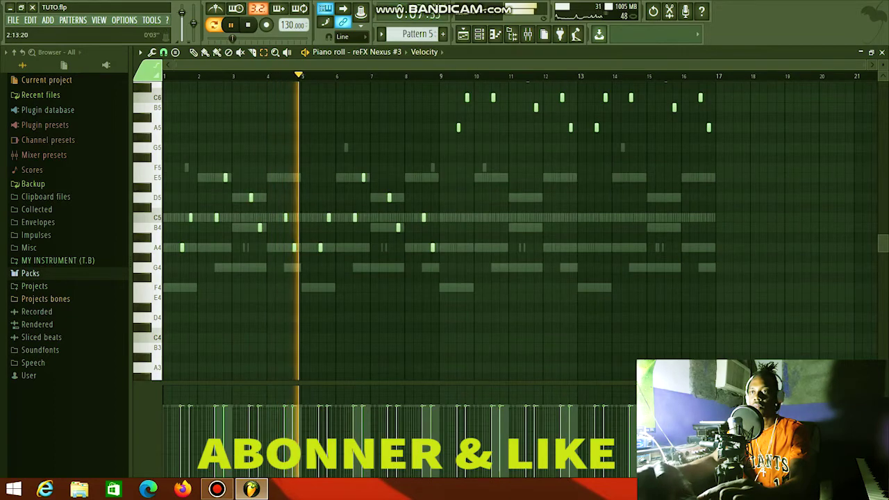
- Duplicate the Kick Punchy notes of Pattern 5 into bars 17 to 32
click(495, 34)
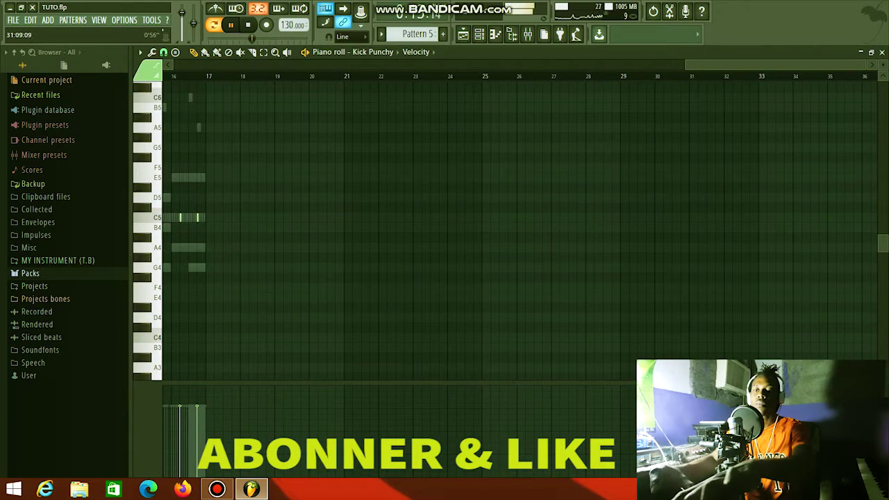
key(space)
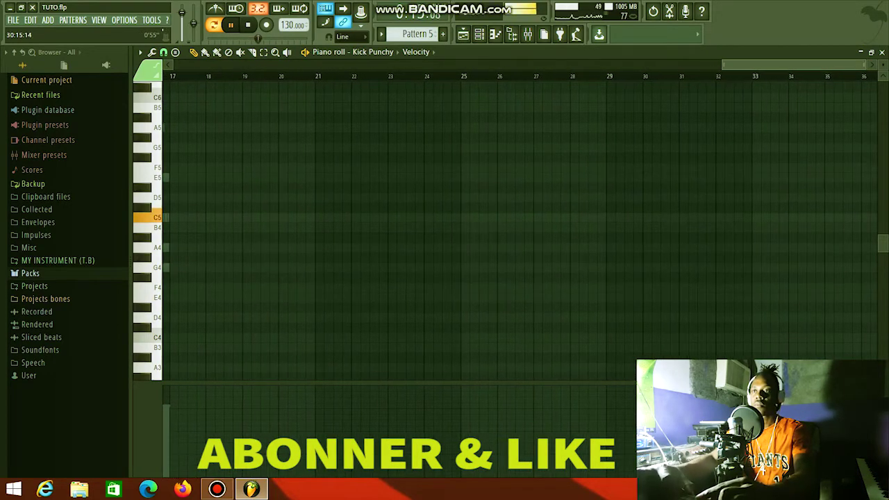
key(ctrl+b)
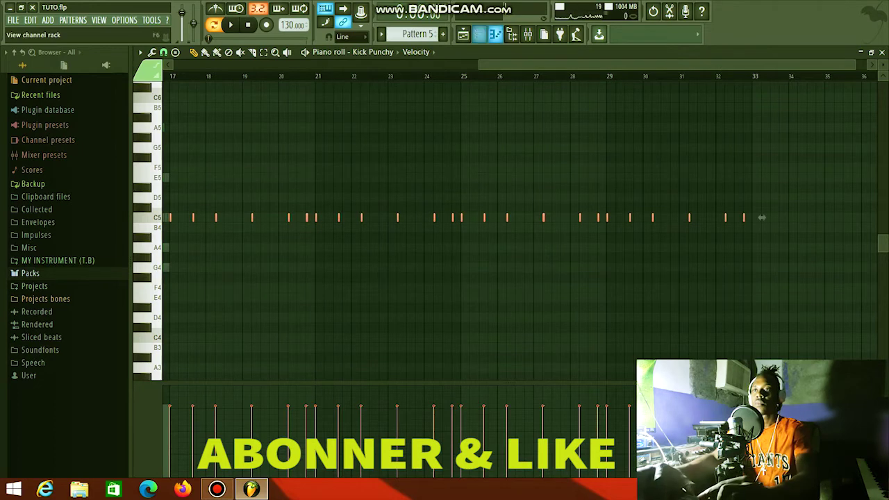
- Duplicate the 808 Bass Key and Snare Young Thug notes of Pattern 5 into bars 17 to 32
click(495, 34)
click(426, 130)
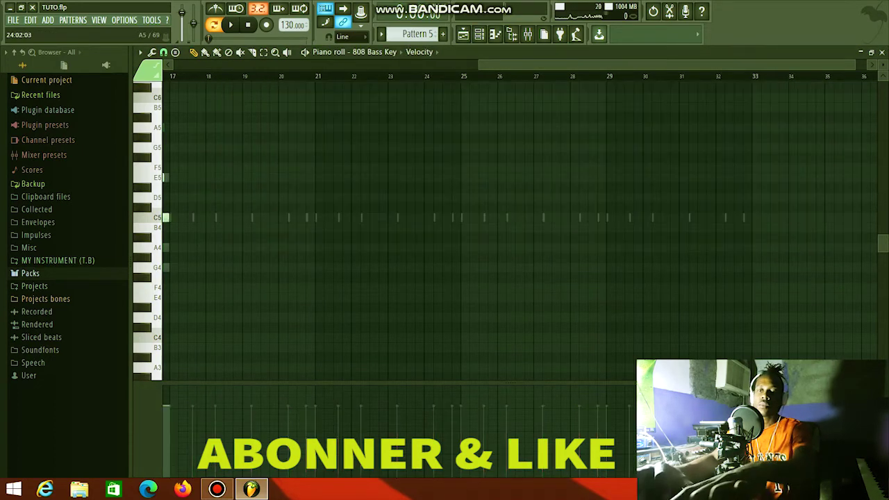
key(ctrl+v)
click(495, 34)
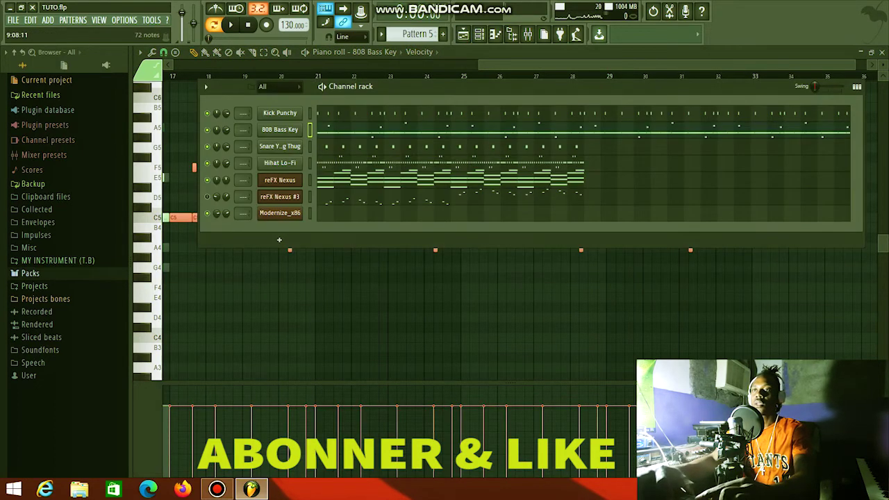
click(452, 147)
key(ctrl+v)
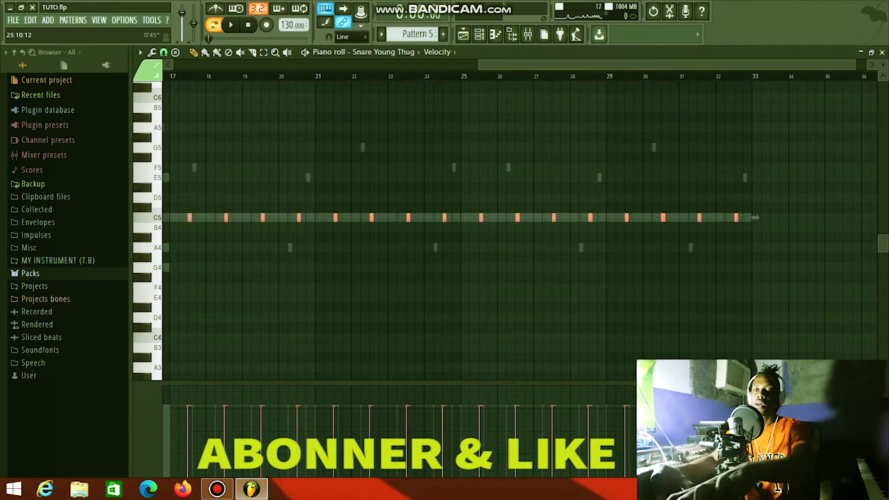
- Duplicate the Hihat Lo-Fi and reFX Nexus notes of Pattern 5 into bars 17 to 32
click(479, 34)
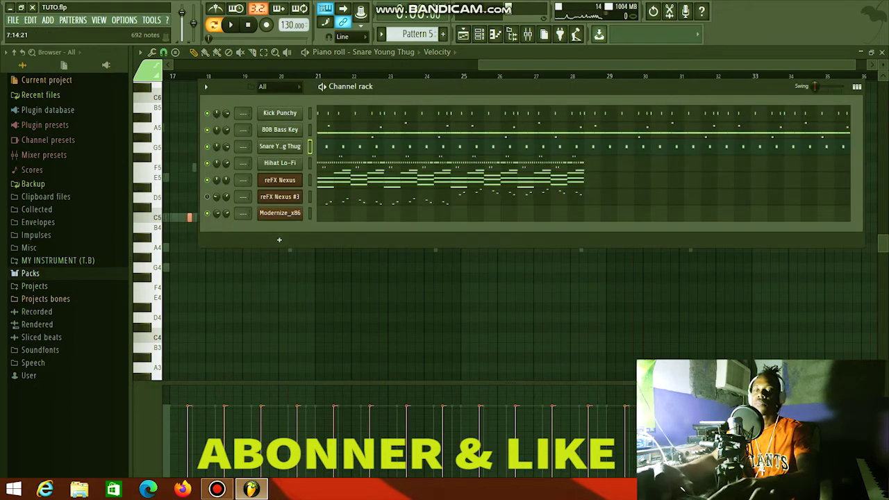
click(433, 161)
key(ctrl+v)
click(479, 34)
click(482, 177)
key(ctrl+v)
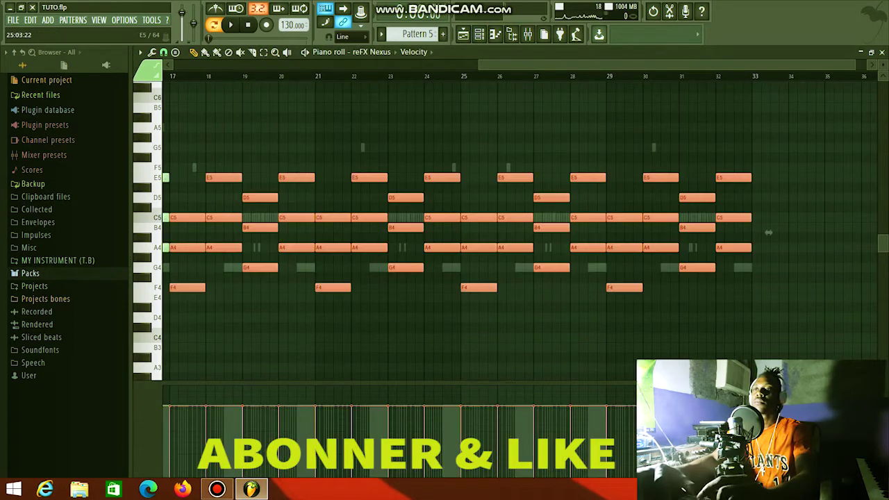
- Duplicate the reFX Nexus #3 notes of Pattern 5 into bars 17 to 32
click(479, 34)
click(471, 197)
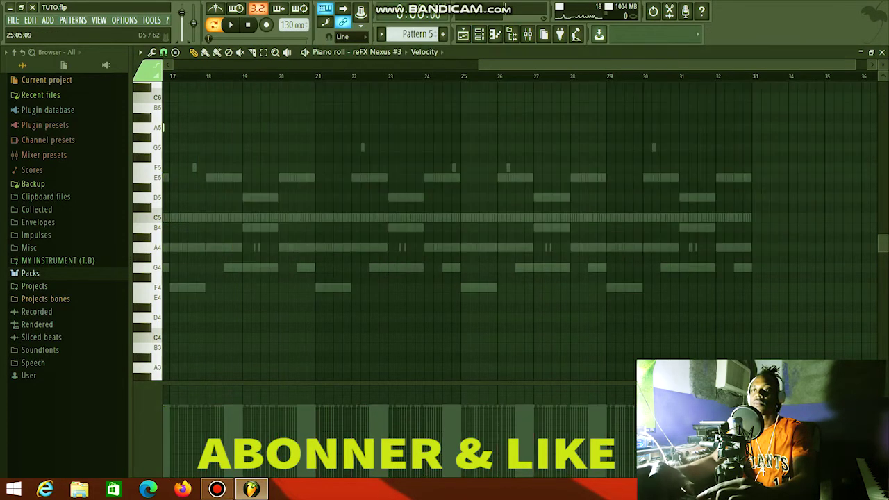
key(ctrl+v)
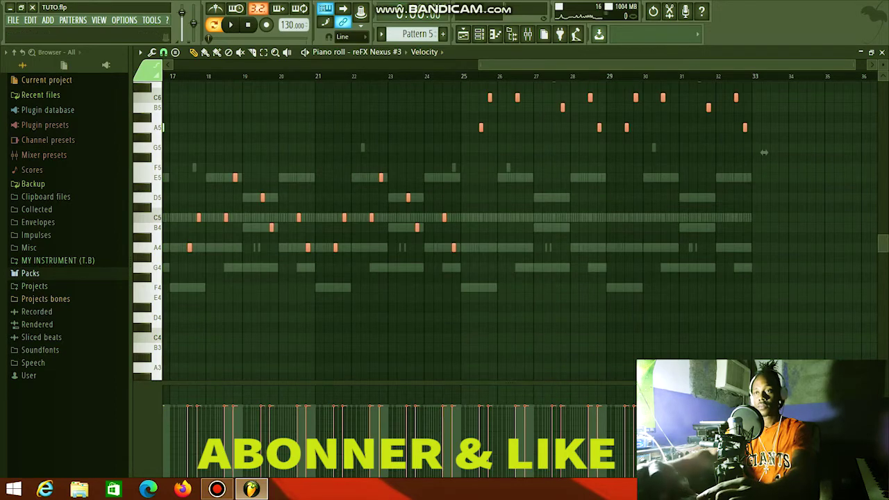
- Delete all reFX Nexus #3 notes in bars 1 to 16 of Pattern 5, including the high D6 and E6 notes
drag(764, 65, 461, 65)
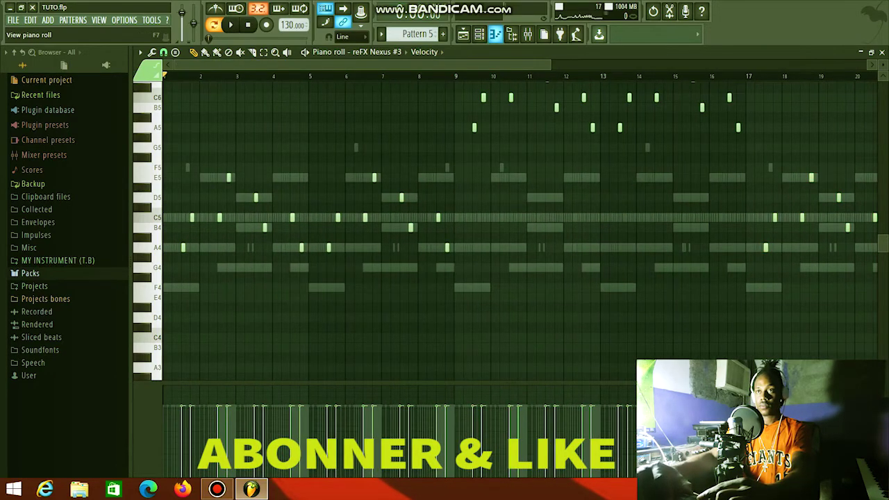
click(479, 34)
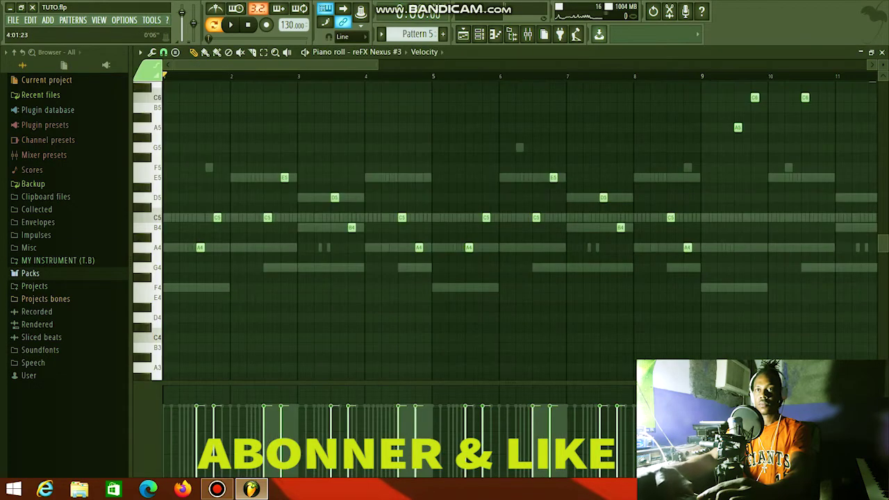
drag(375, 65, 748, 65)
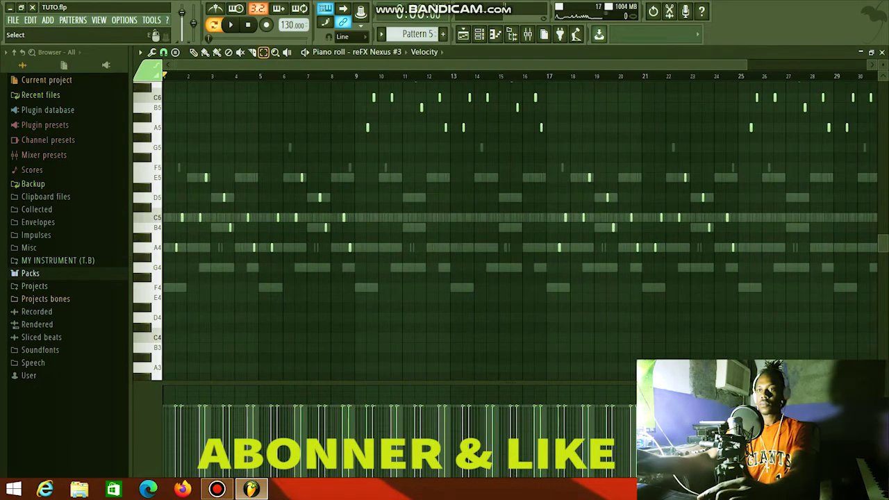
drag(165, 87, 544, 332)
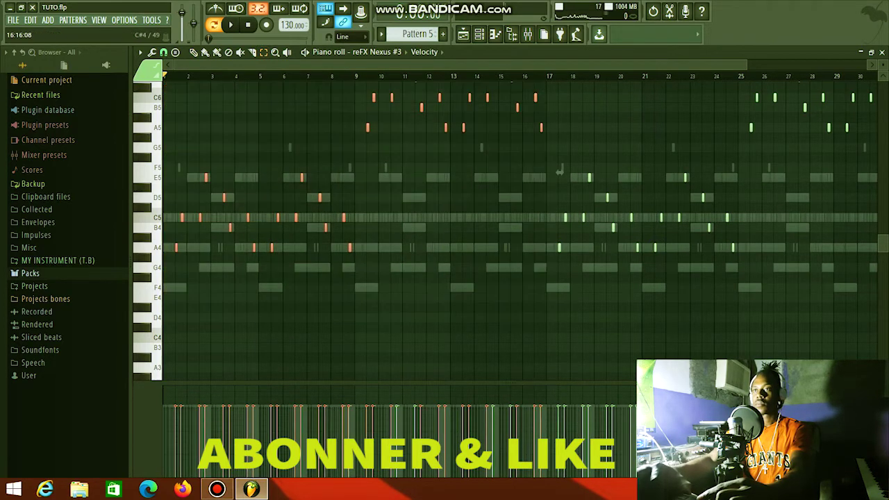
key(Delete)
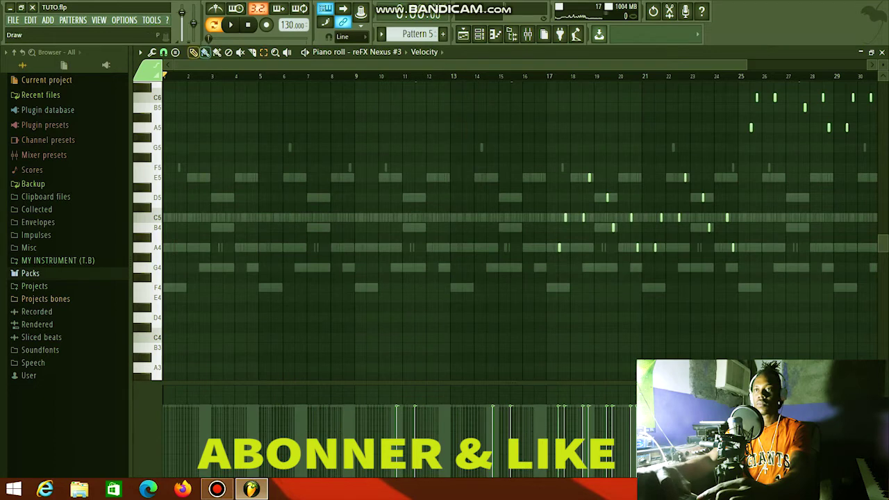
scroll(521, 229, up, 3)
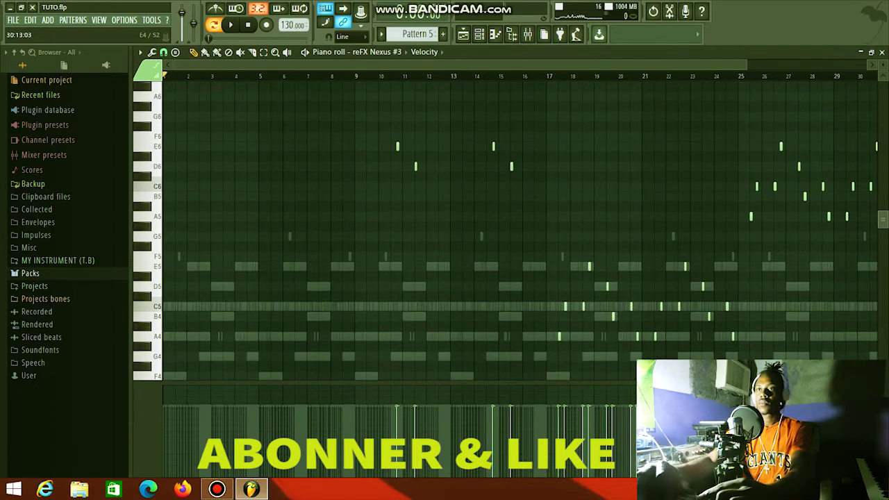
drag(308, 81, 539, 202)
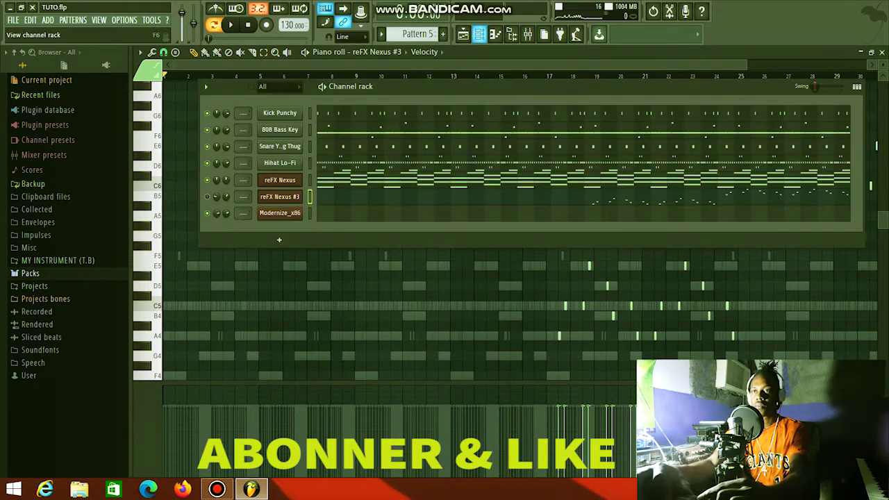
- Audition Pattern 5 with all its channels and clone it into Pattern 6
click(480, 34)
key(space)
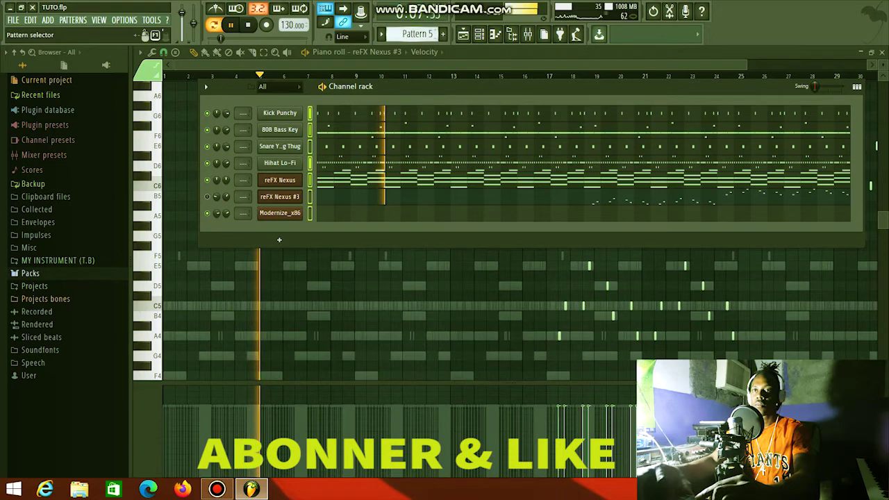
key(space)
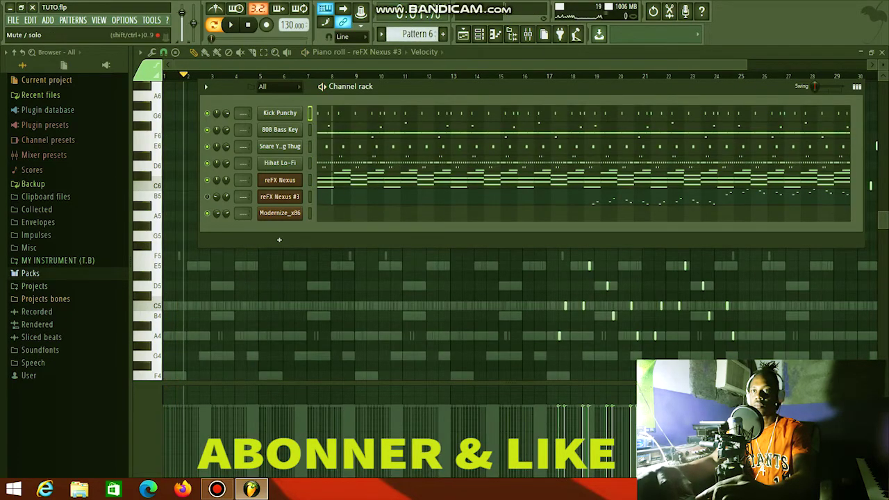
- Audition Pattern 6 with individual channels muted and examine the 808 Bass Key notes
key(space)
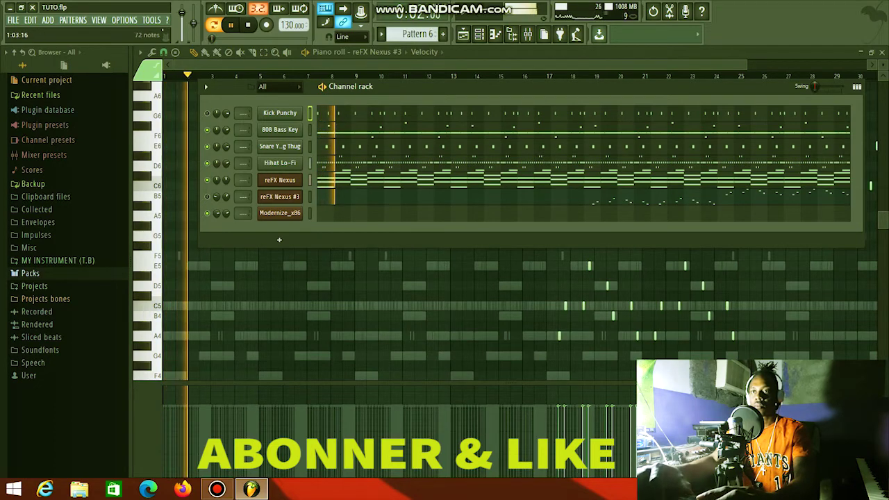
click(206, 197)
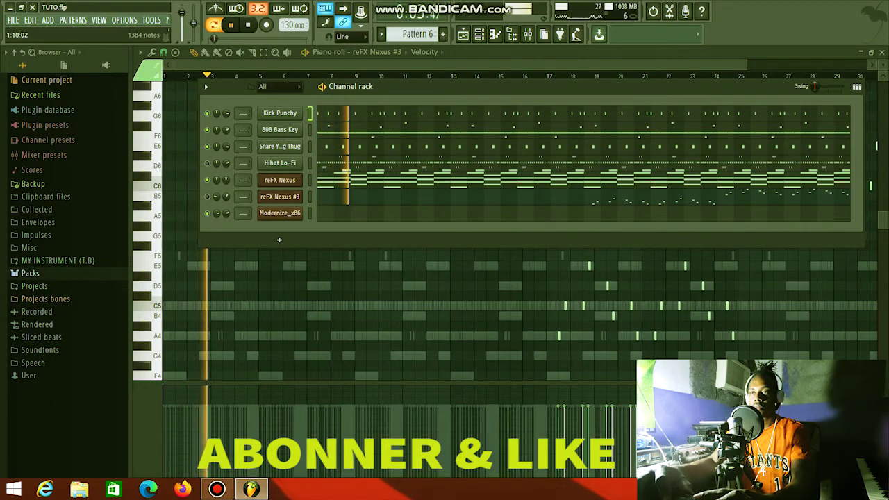
click(331, 130)
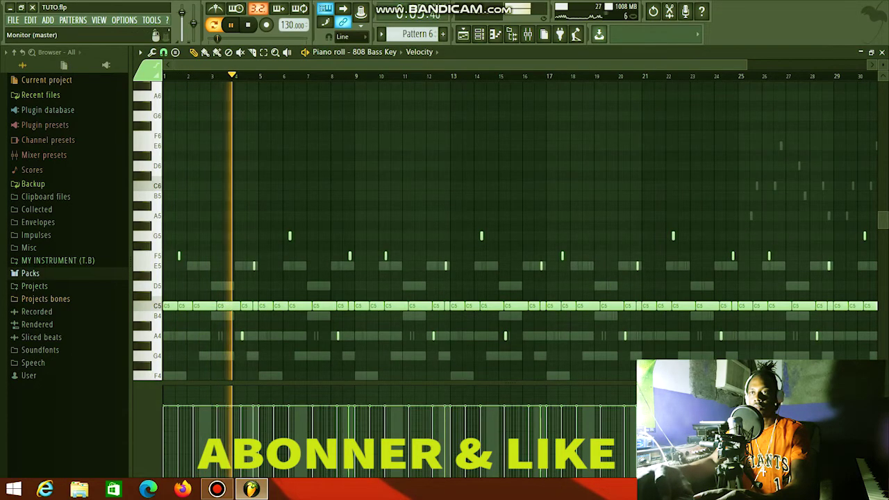
click(479, 34)
key(space)
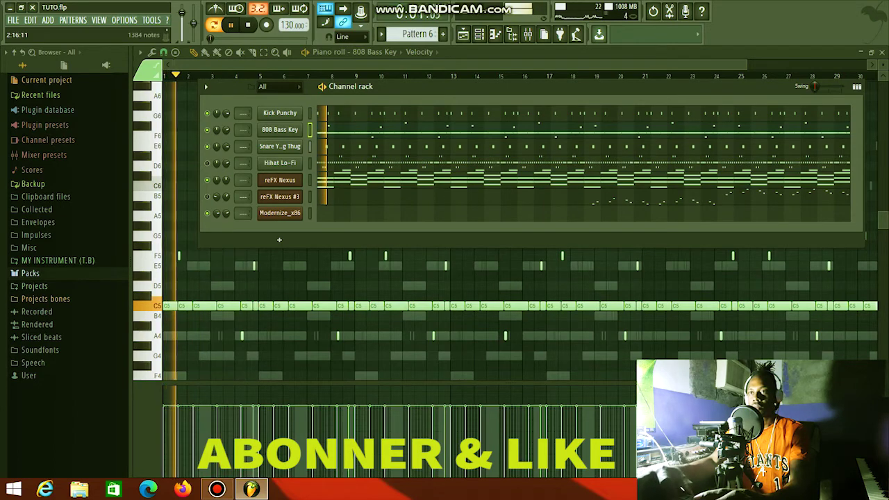
- Delete all Hihat Lo-Fi notes in bars 1 to 8 of Pattern 6, including the short G4 note just before bar 9
click(347, 163)
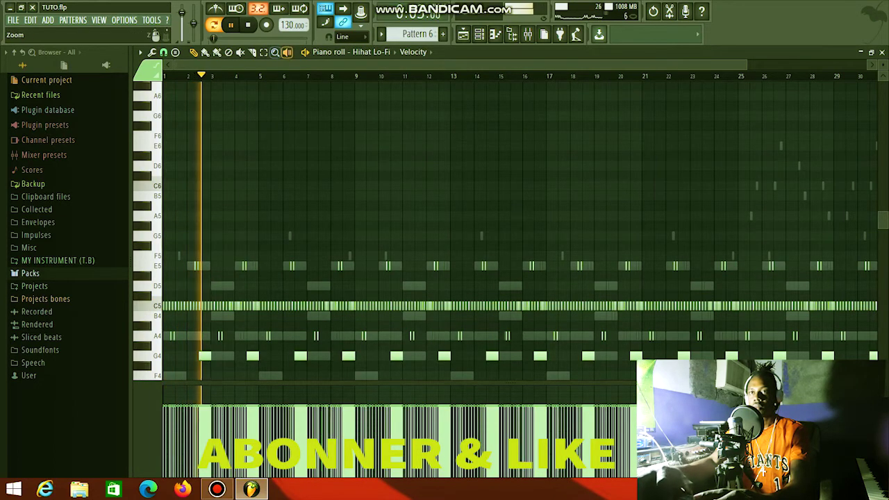
drag(164, 192, 354, 372)
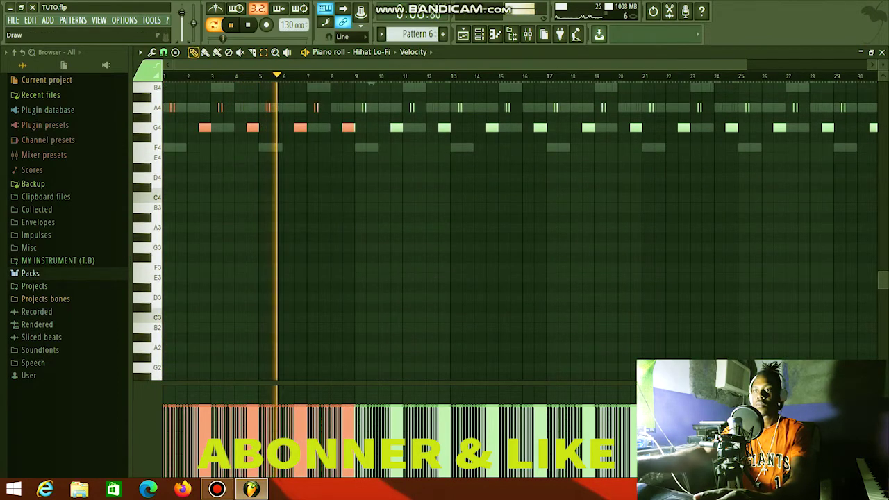
key(Delete)
key(Delete)
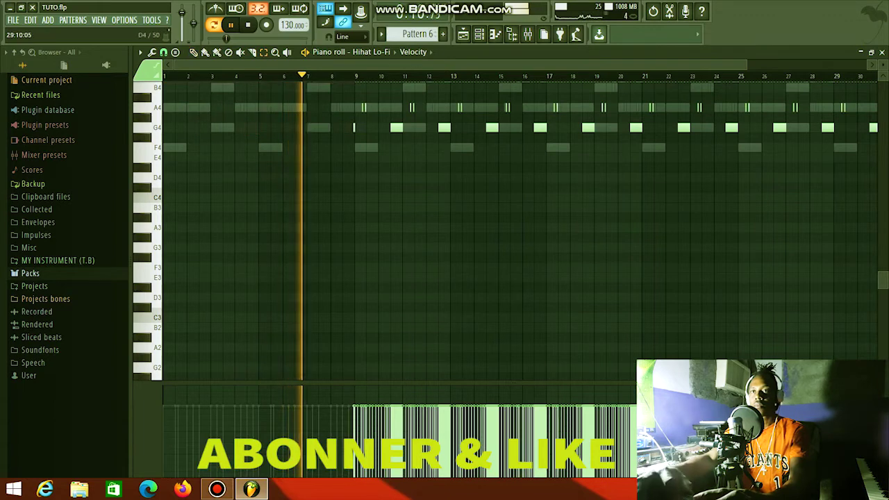
scroll(505, 231, up, 1)
scroll(371, 206, up, 2)
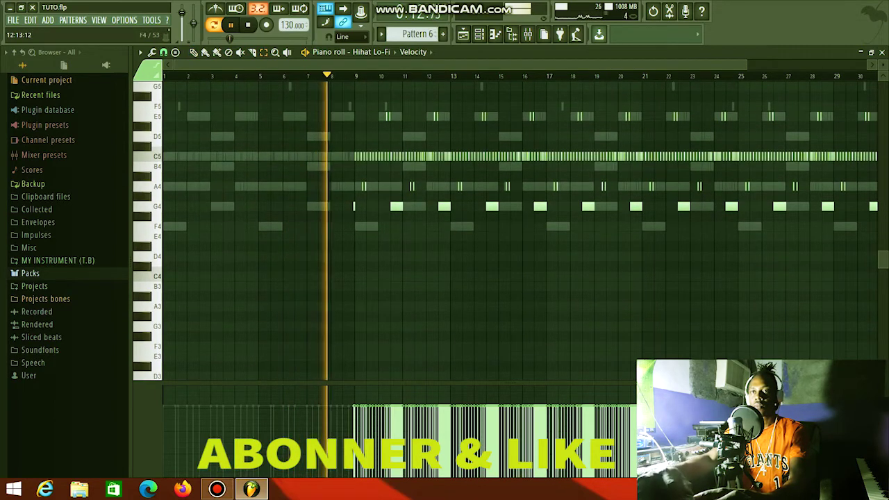
key(Delete)
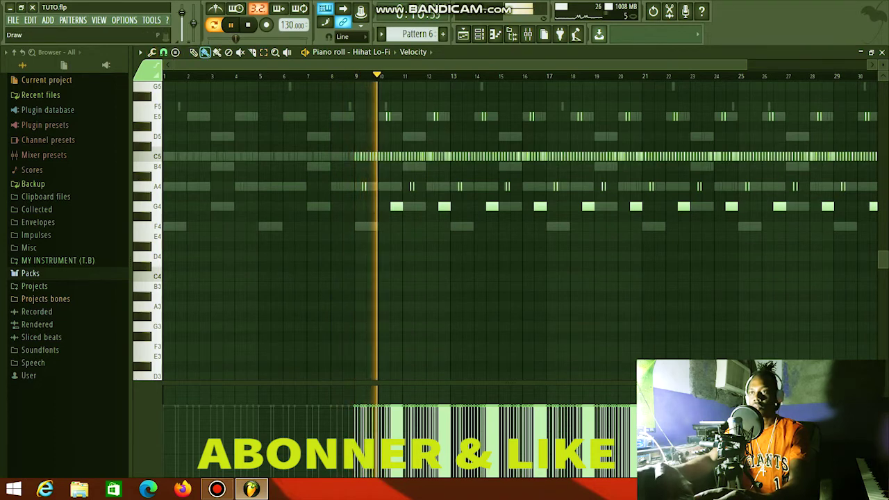
- Unmute the muted Pattern 6 channels and place Pattern 6 on Track 4 of the playlist at bar 81
click(479, 34)
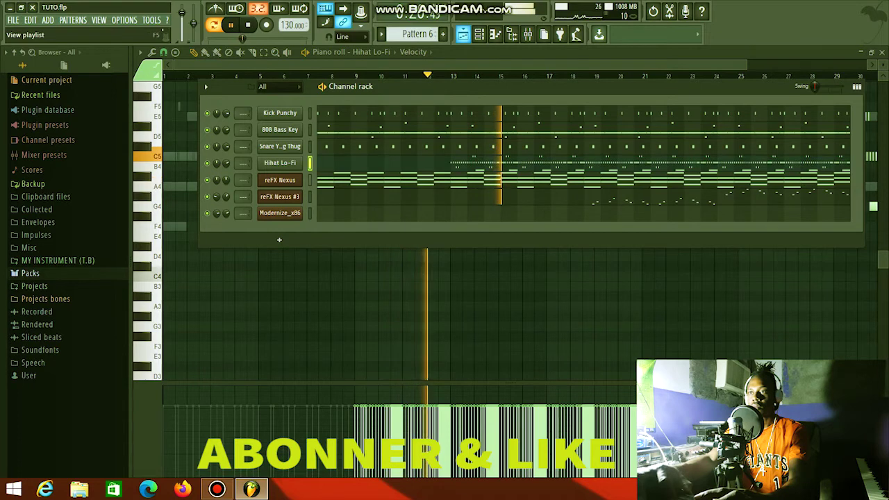
click(463, 34)
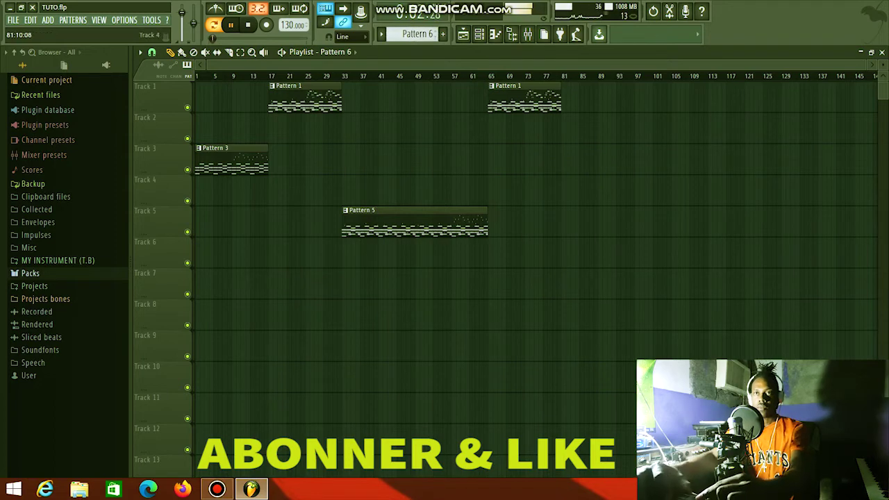
click(568, 191)
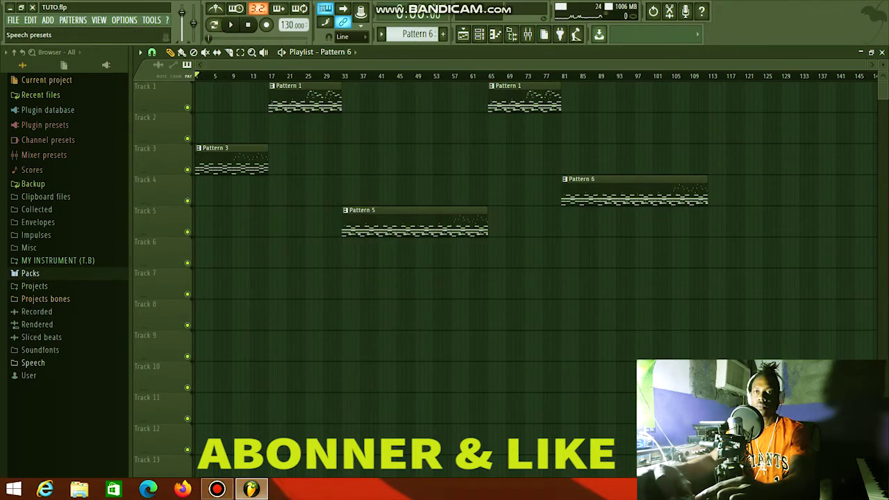
- Switch to File Explorer and find the audio samples in the Voice_BAd folder on the BACKUP T.B (D:) drive
click(80, 489)
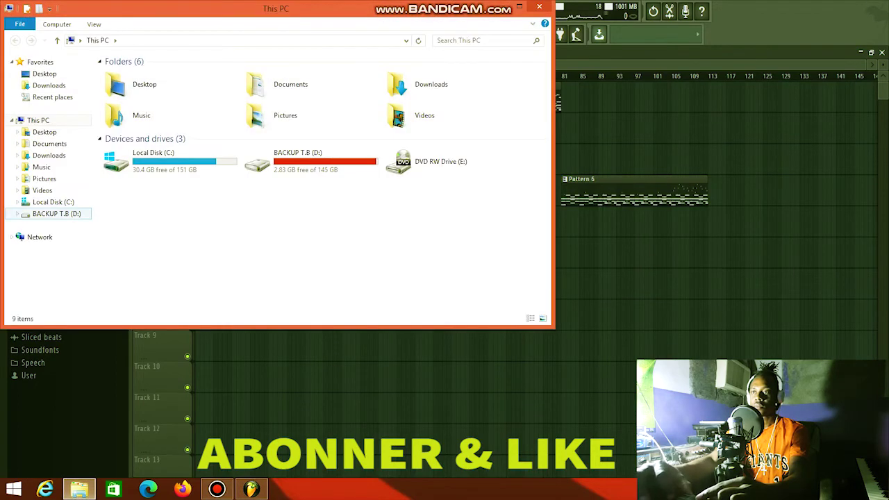
click(56, 213)
double_click(130, 224)
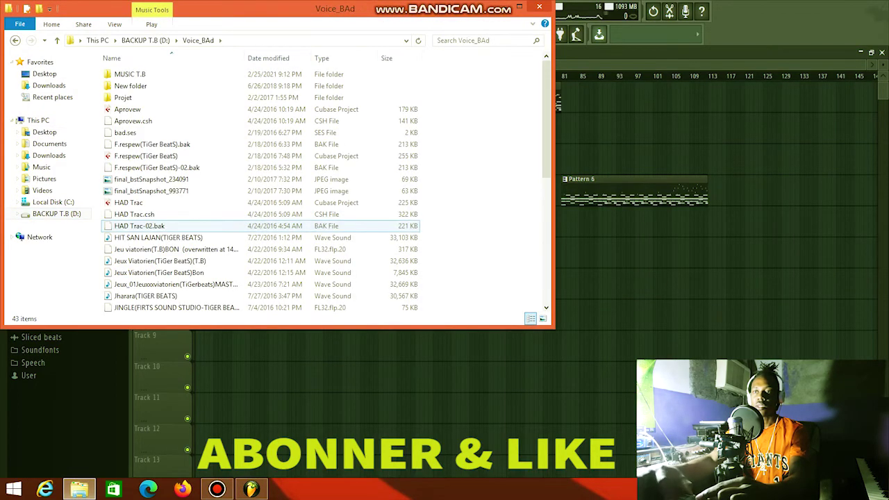
scroll(243, 187, down, 7)
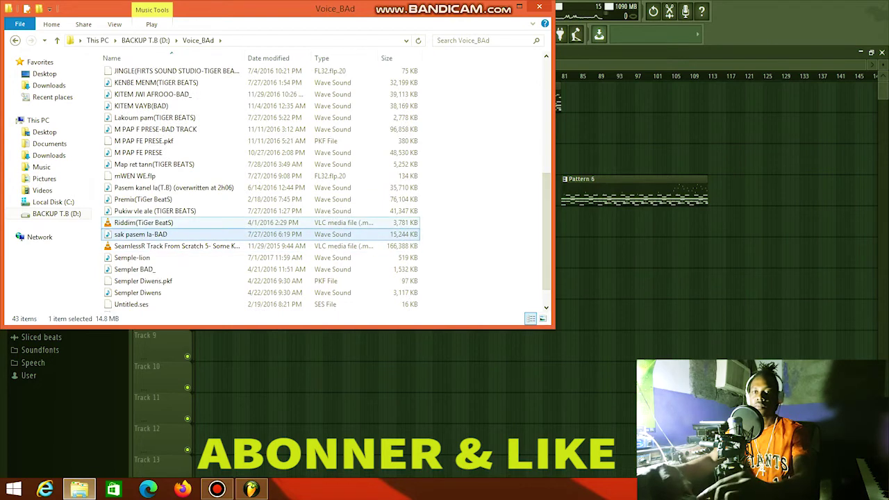
drag(155, 238, 326, 375)
right_click(335, 378)
click(80, 489)
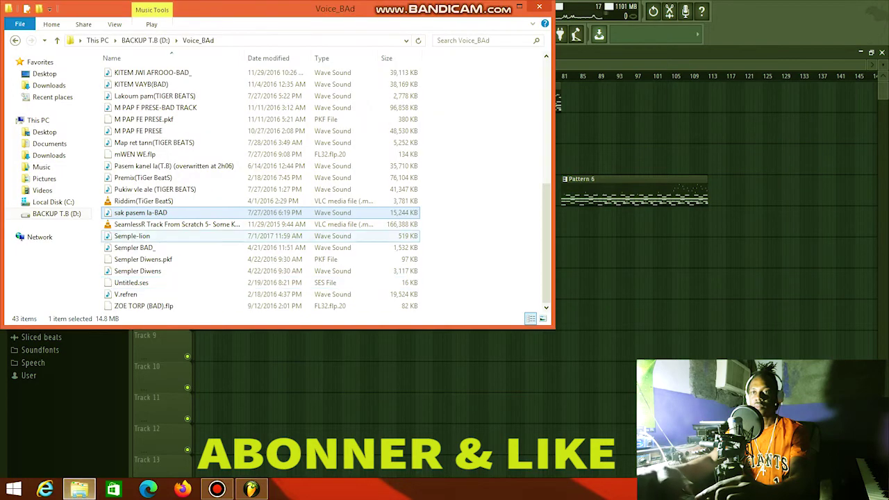
- Add the Sempler BAD_ sample to the playlist on Track 7 at bar 1 and move the Pattern 6 clip to Track 6
drag(134, 248, 327, 380)
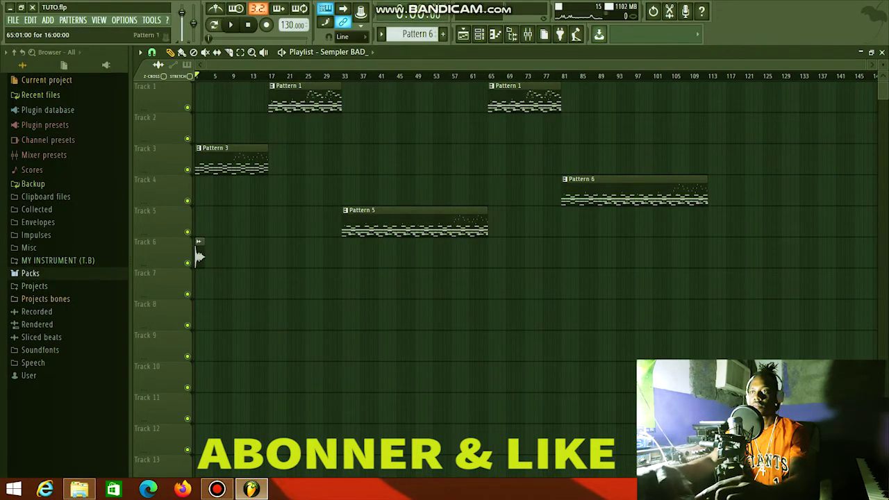
drag(609, 193, 609, 254)
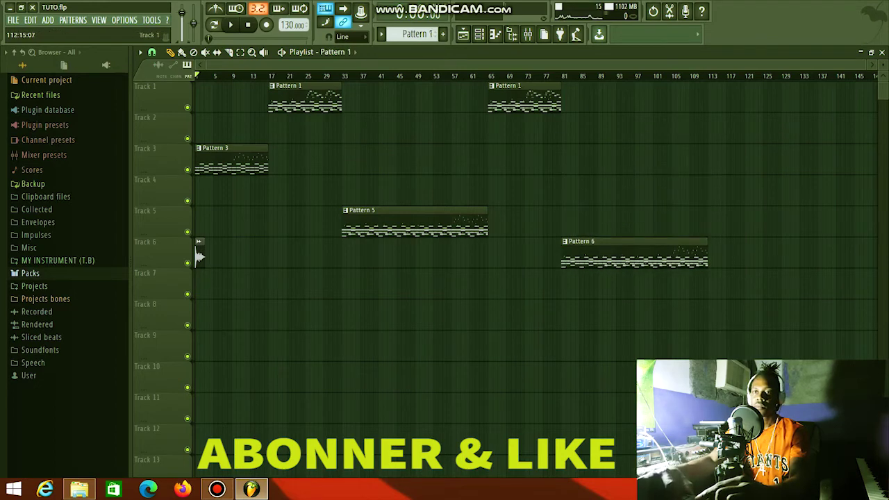
drag(866, 65, 345, 65)
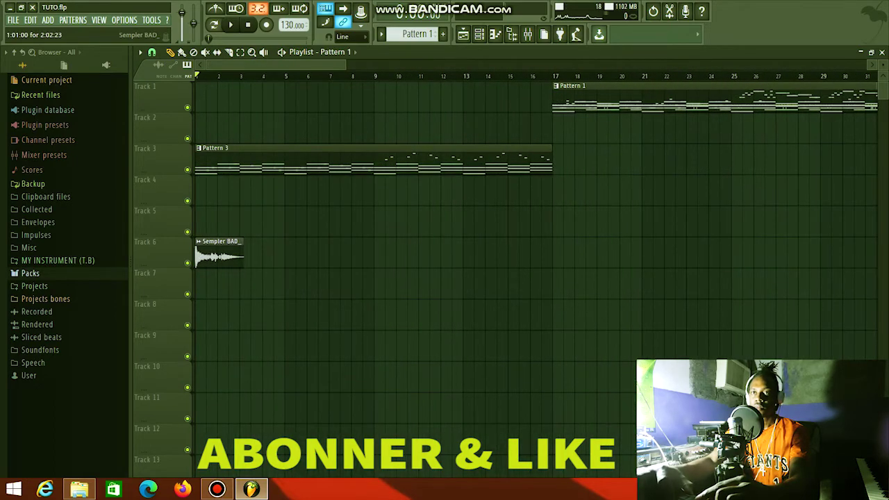
drag(215, 255, 216, 287)
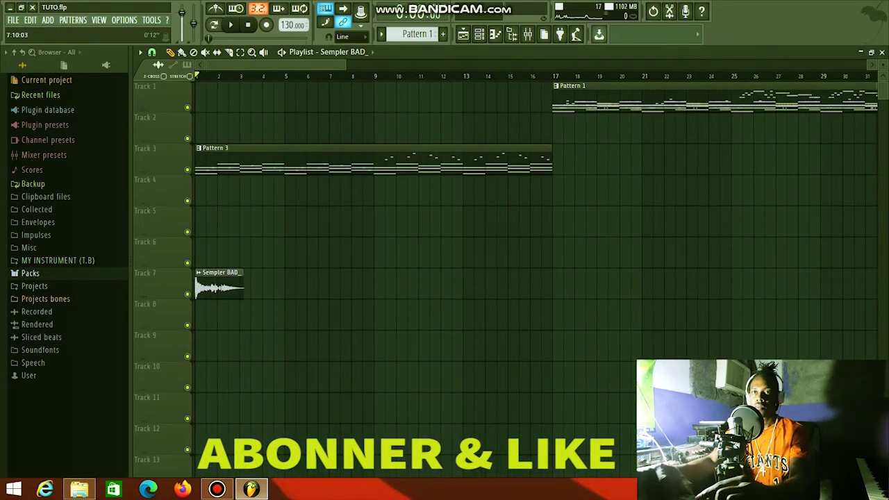
- Slice the Sempler BAD_ clip on Track 7, move its second part to bar 2, and duplicate that part on Track 8
scroll(216, 287, up, 6)
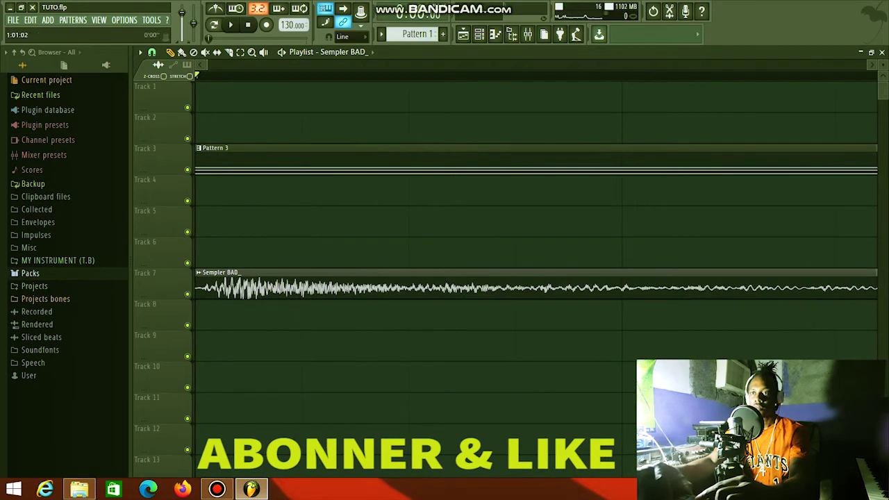
click(152, 53)
click(165, 105)
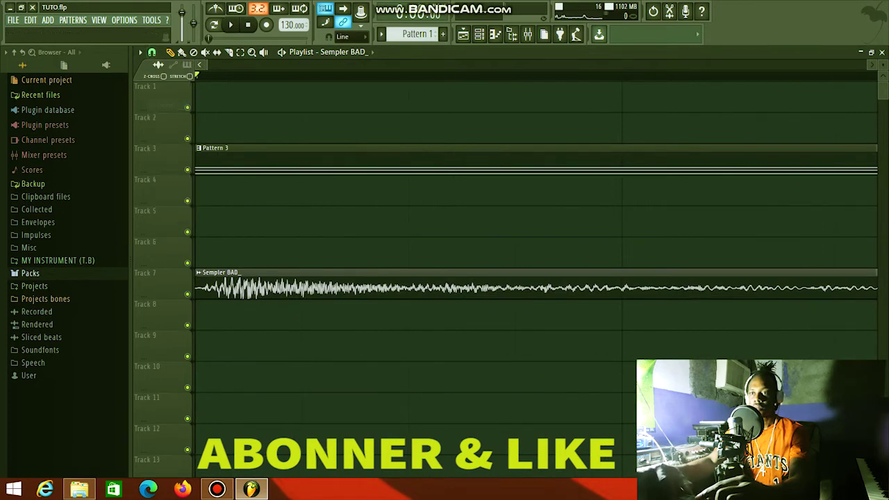
scroll(535, 287, right, 3)
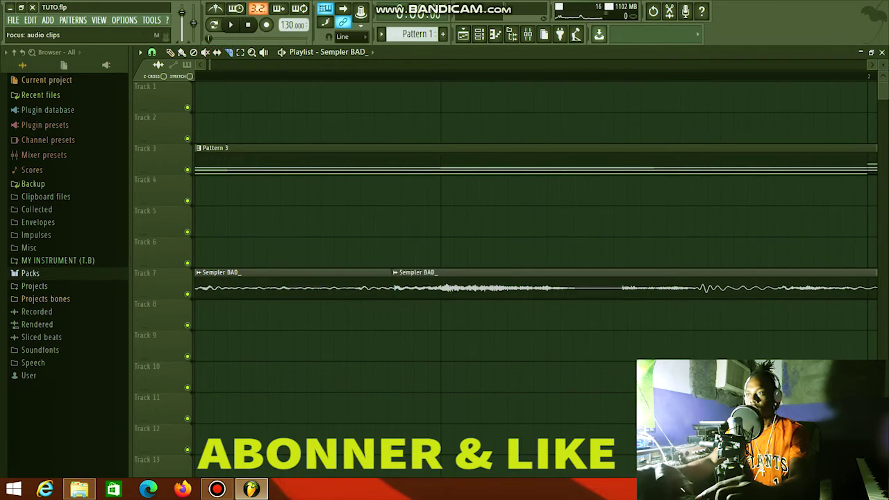
drag(452, 287, 854, 286)
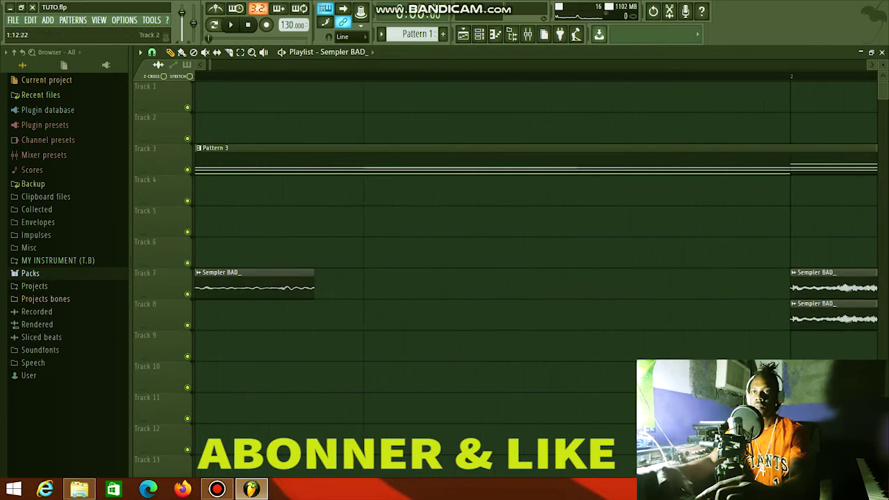
scroll(589, 287, down, 10)
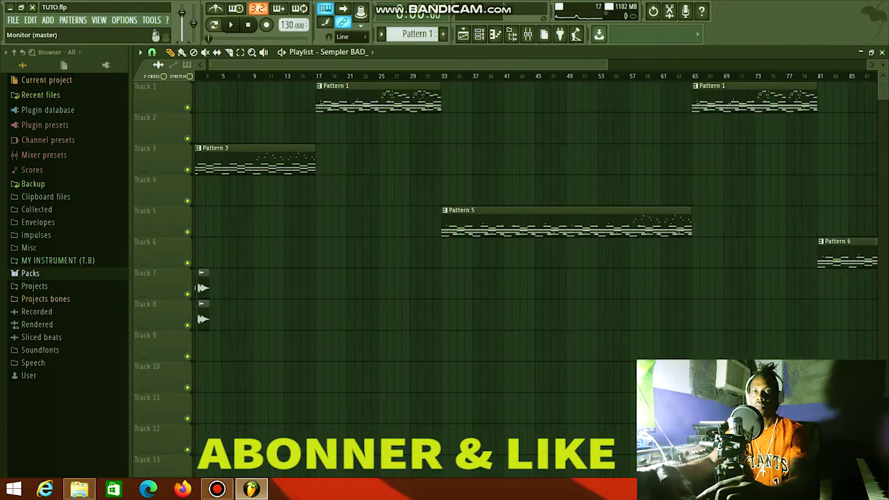
- Set the channel rack to display all channels, play the arrangement from the start and save the project
click(480, 34)
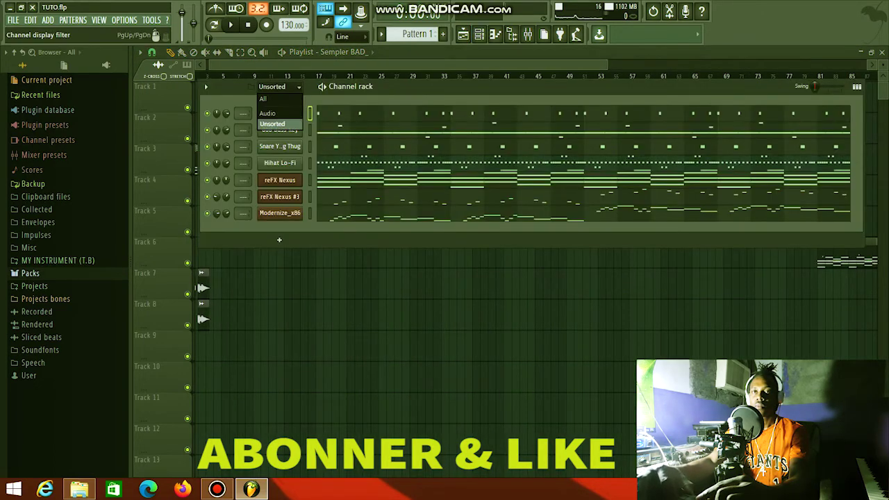
click(263, 98)
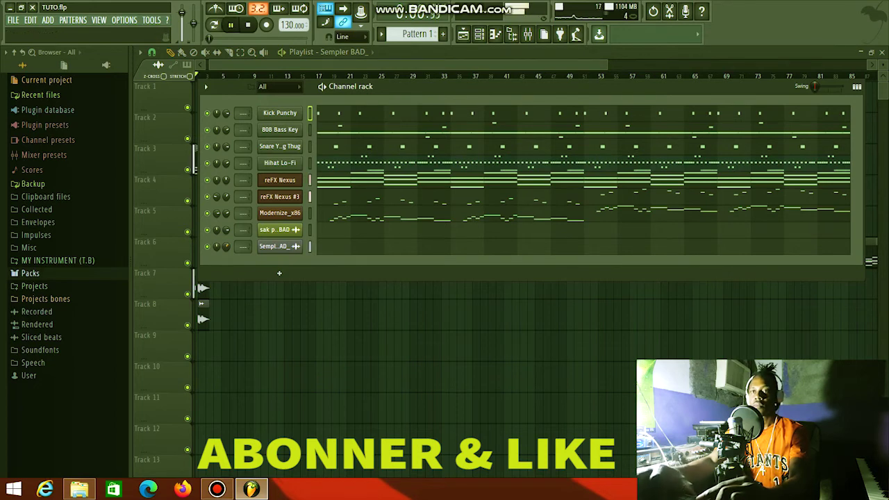
key(F6)
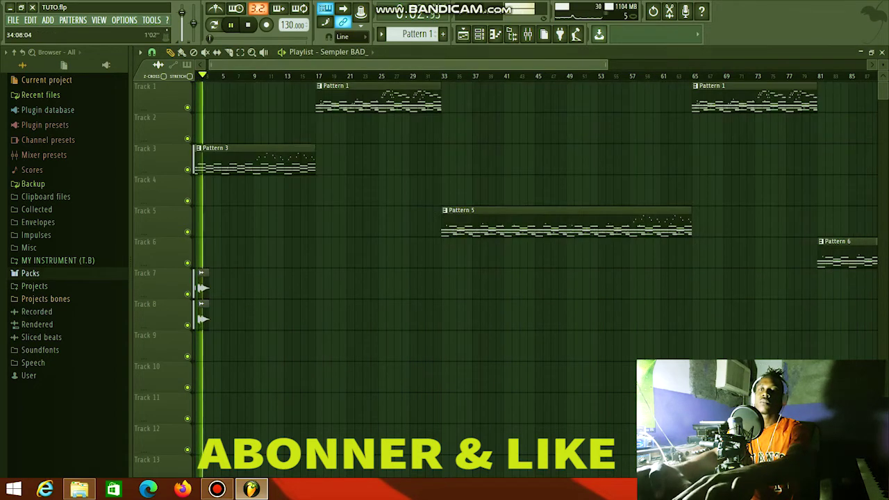
scroll(534, 276, down, 1)
scroll(442, 276, down, 2)
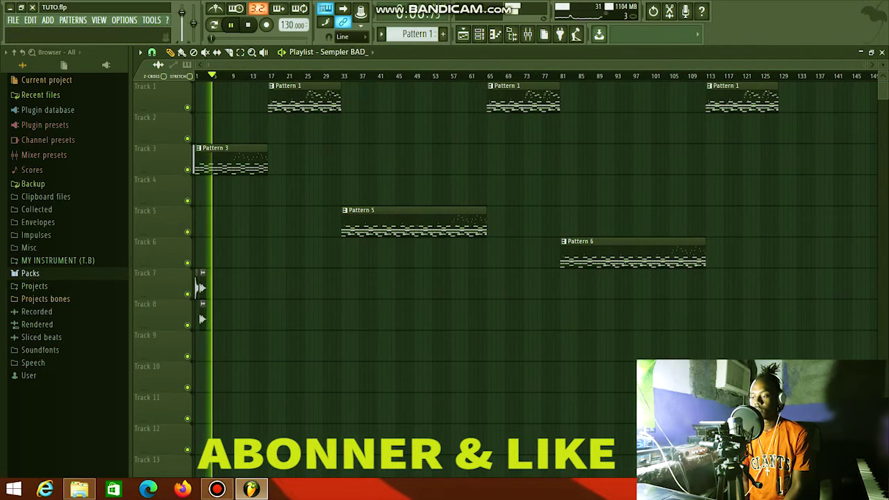
key(ctrl+s)
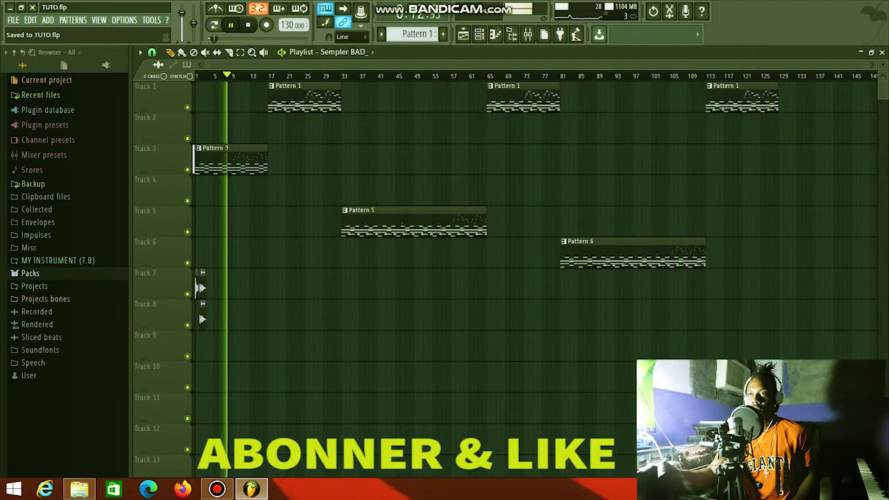
- Select Pattern 3 and examine its reFX Nexus #3 melody notes in the piano roll
key(F6)
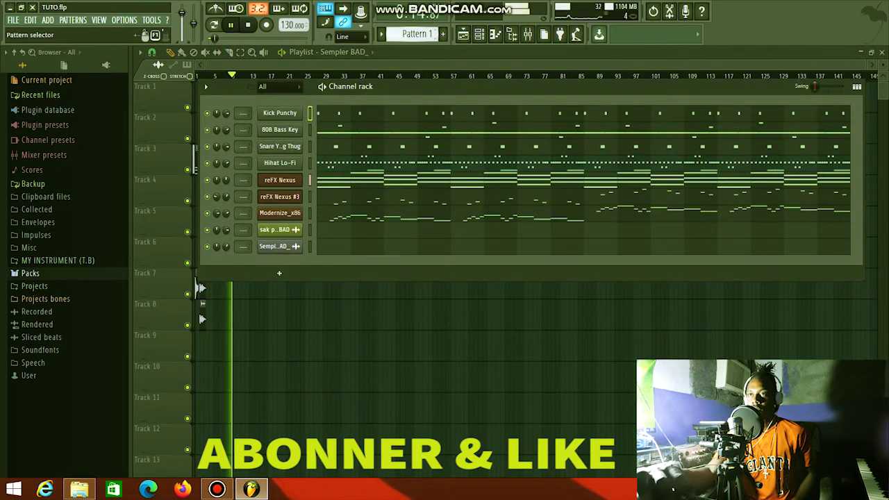
scroll(414, 34, down, 2)
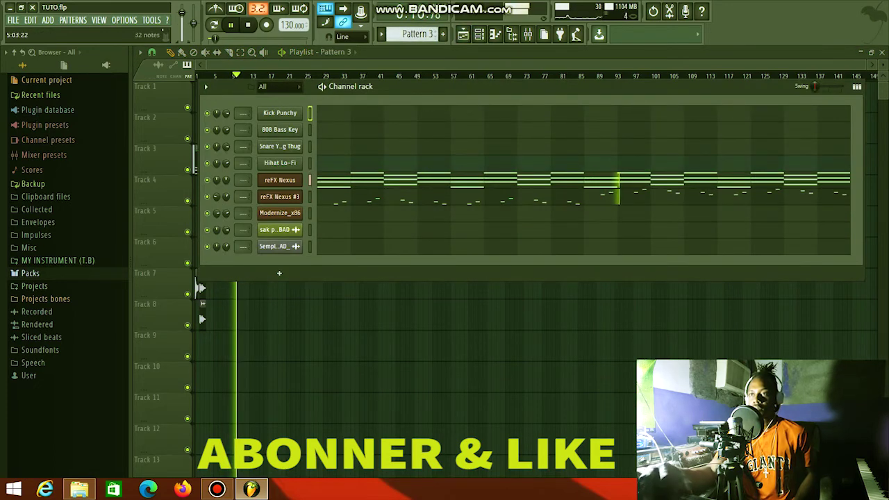
key(F7)
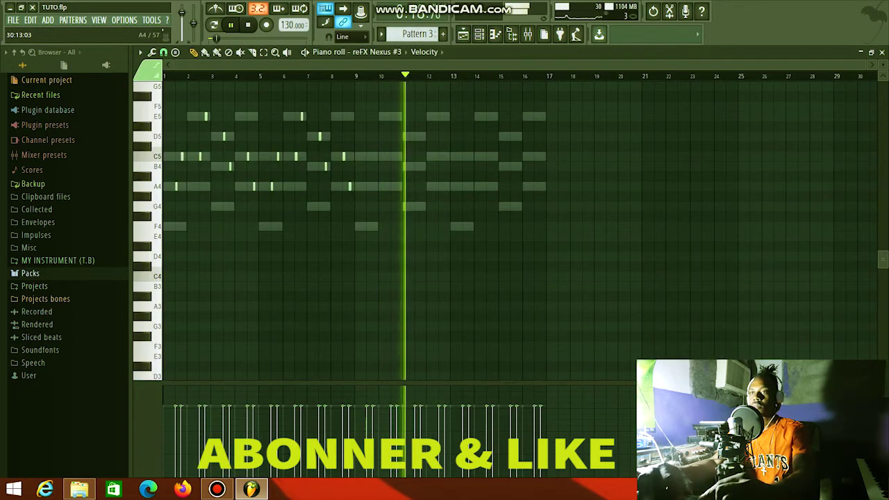
scroll(355, 229, up, 4)
drag(868, 64, 818, 64)
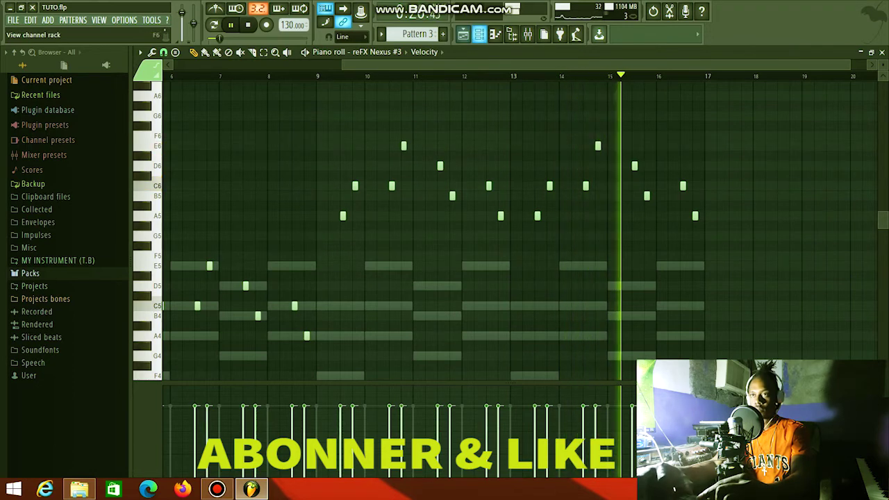
- Examine Pattern 1's reFX Nexus, Kick Punchy, 808 Bass Key, Snare Young Thug and Hihat Lo-Fi notes in the piano roll
click(479, 34)
click(407, 180)
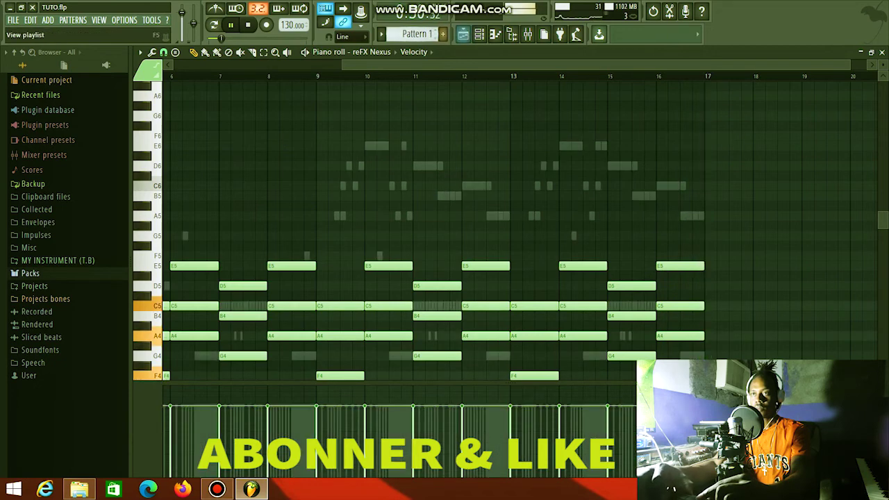
click(480, 34)
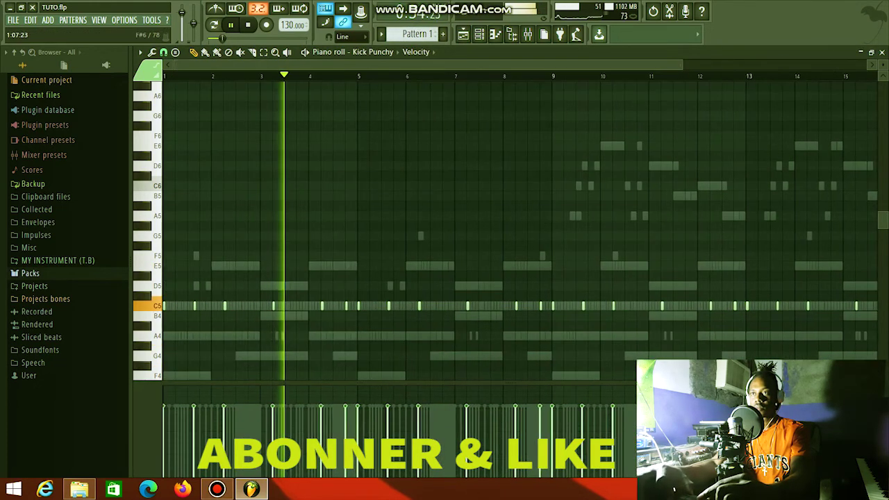
click(479, 34)
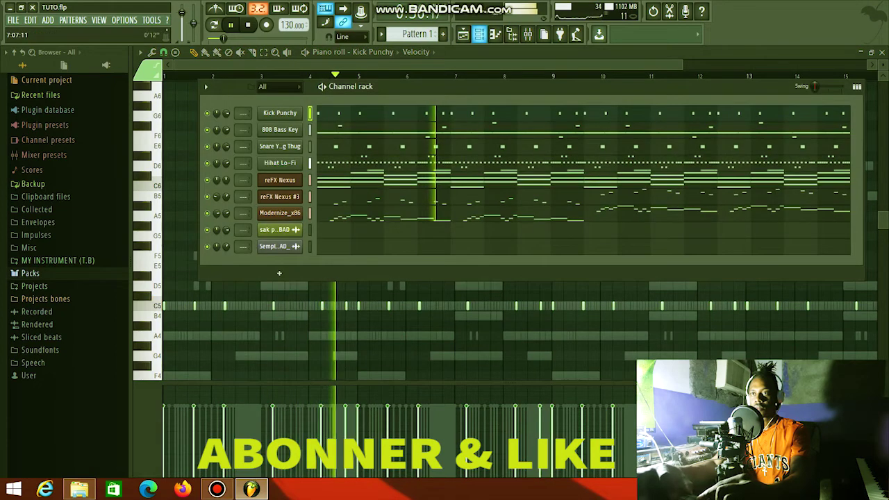
click(453, 133)
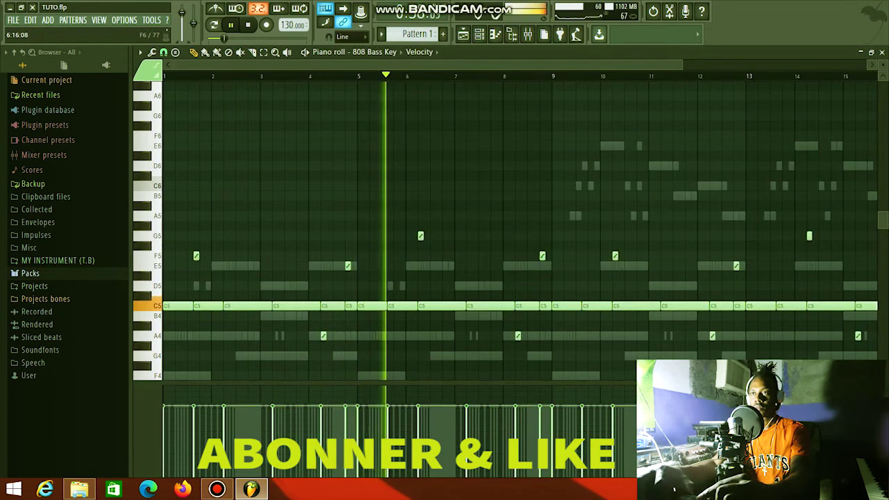
click(480, 34)
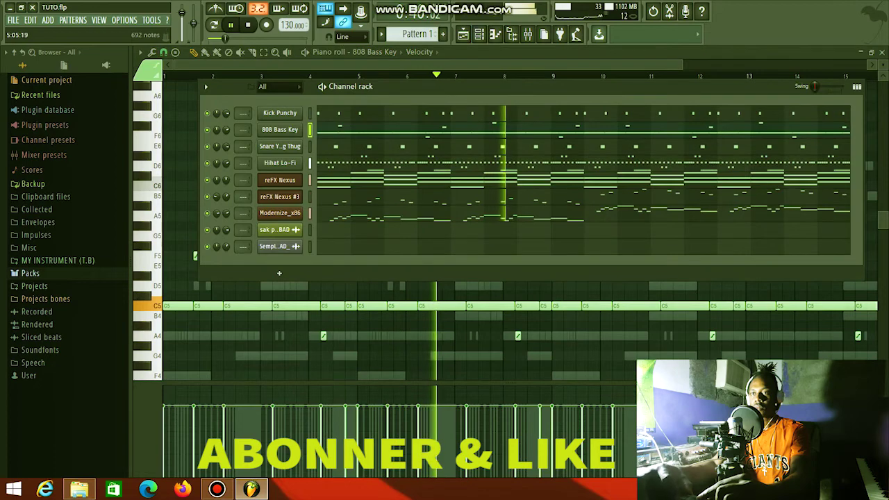
click(497, 147)
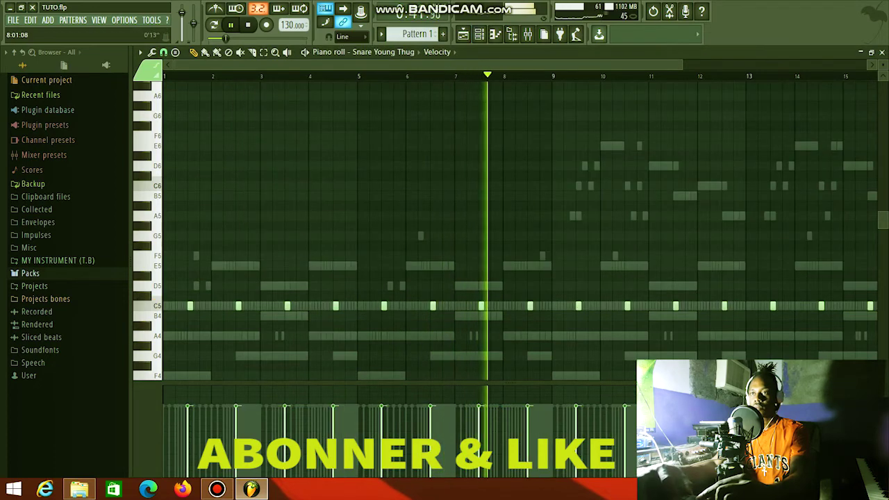
click(479, 34)
click(444, 164)
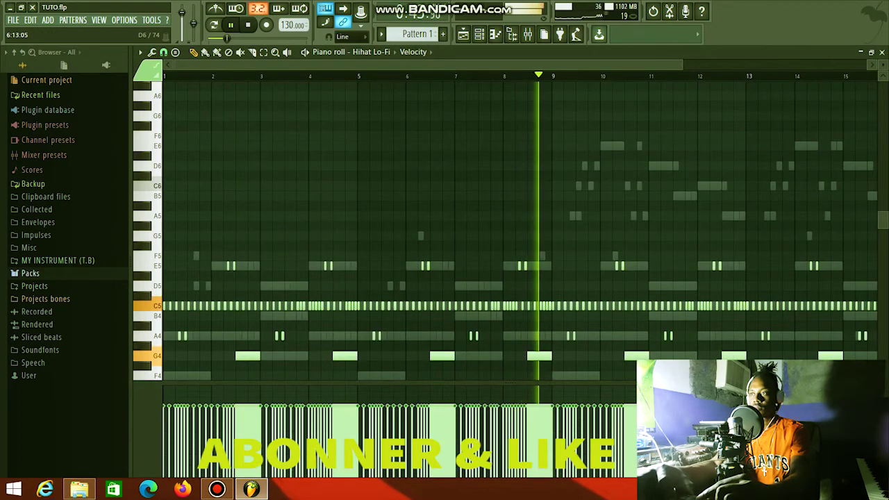
scroll(861, 146, down, 1)
scroll(280, 273, down, 2)
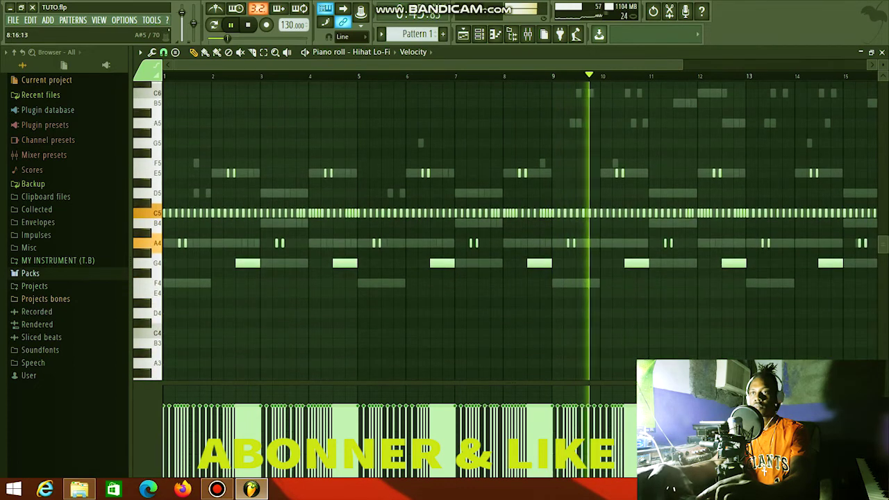
- Solo Kick Punchy in Pattern 1 and listen while unmuting the remaining channels one by one until all are active
key(F6)
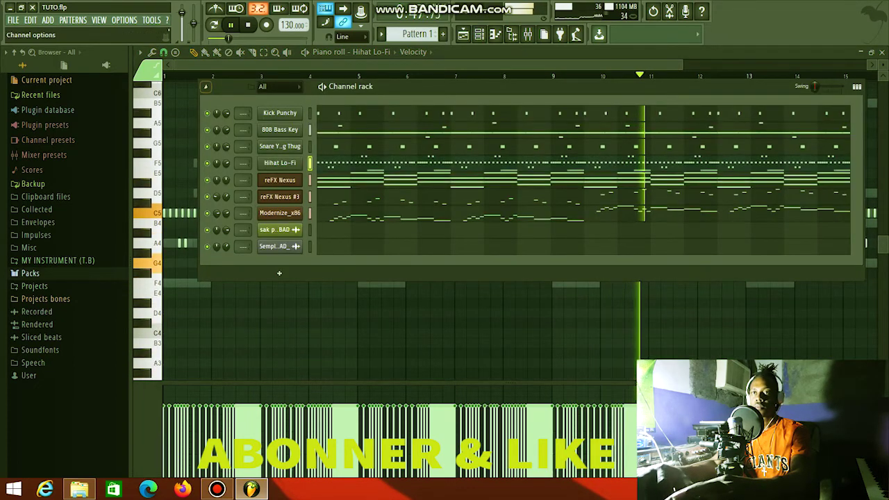
right_click(207, 113)
click(221, 121)
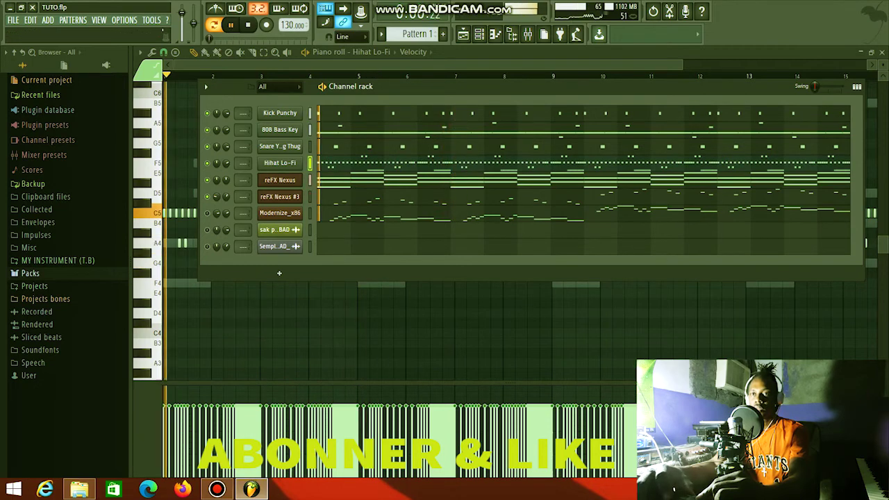
key(space)
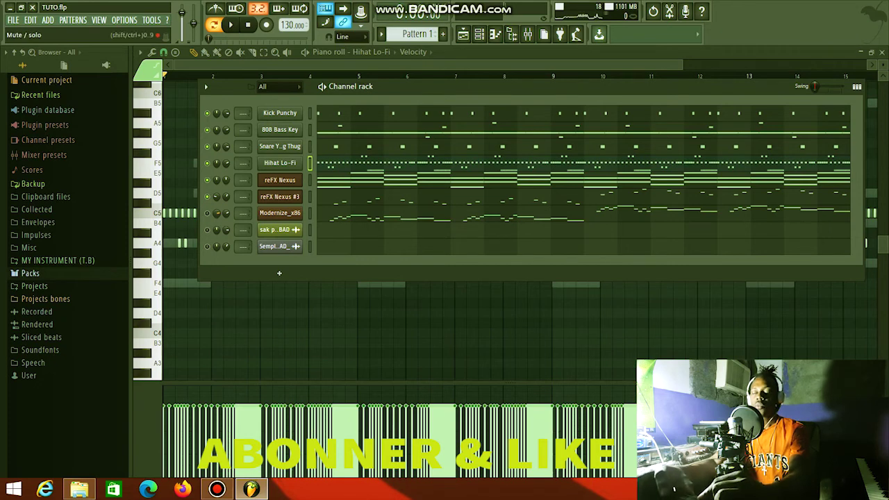
key(space)
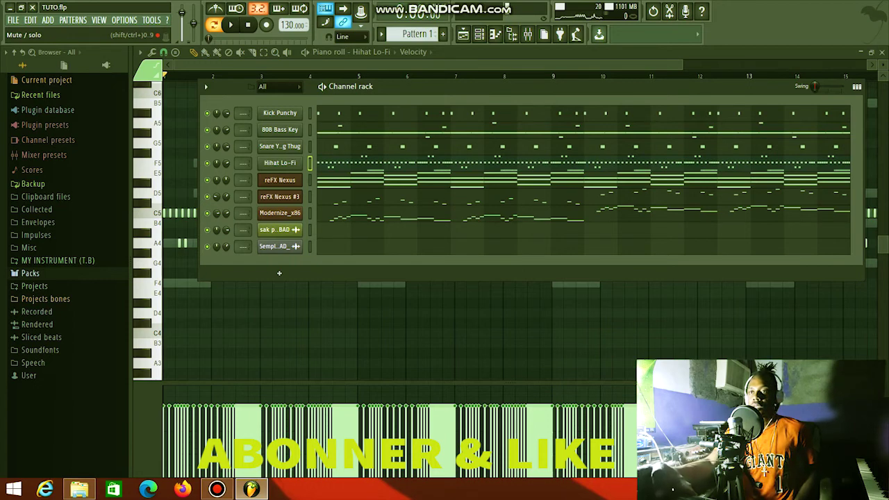
- Play the full arrangement in song mode from the playlist, and stop playback to return to the start
click(463, 34)
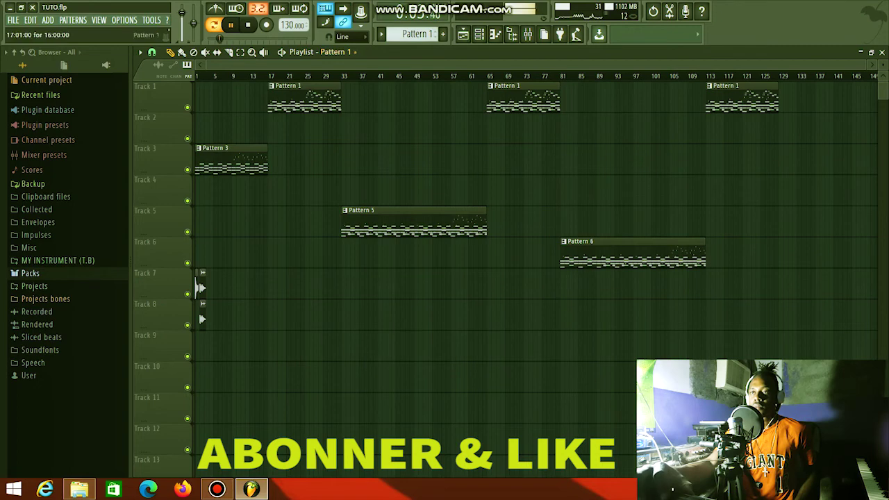
key(l)
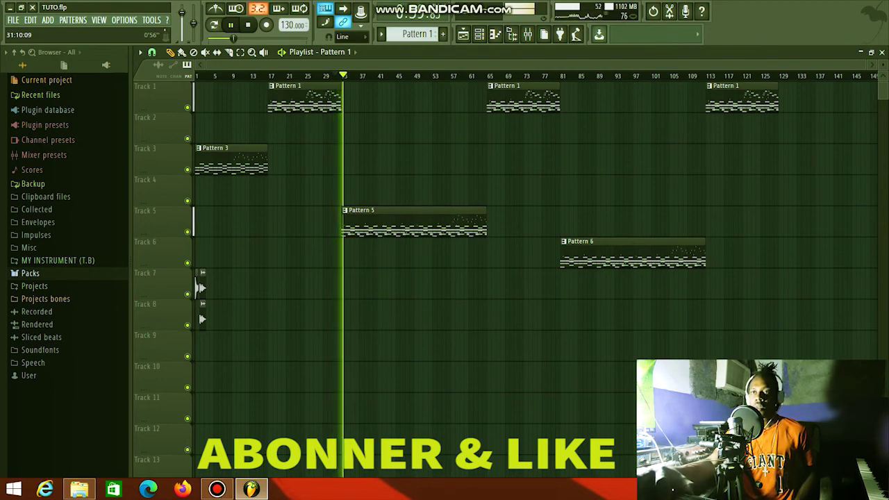
key(space)
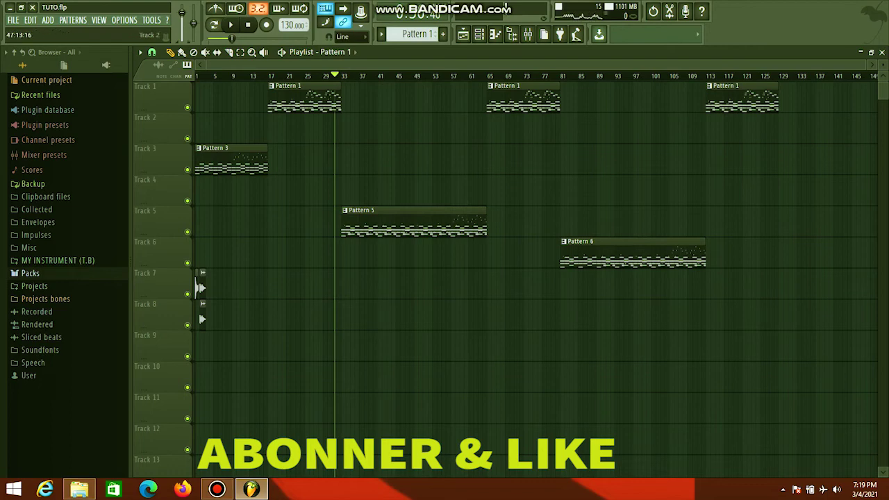
click(247, 25)
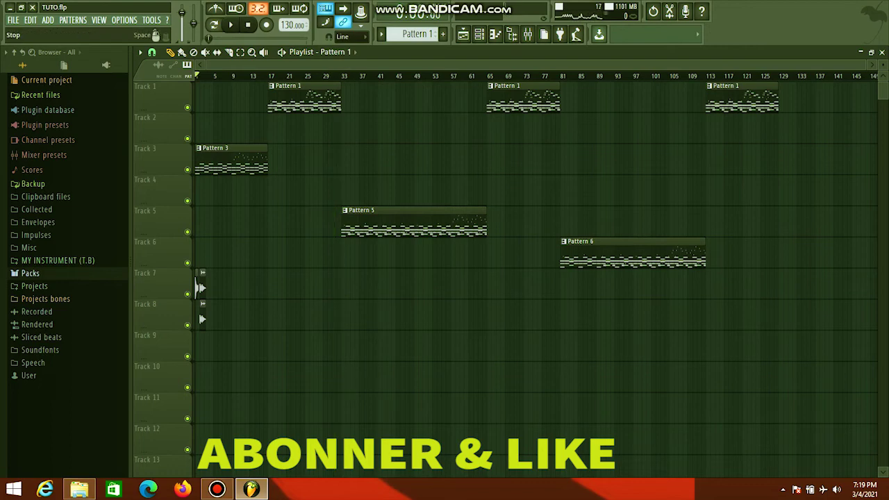